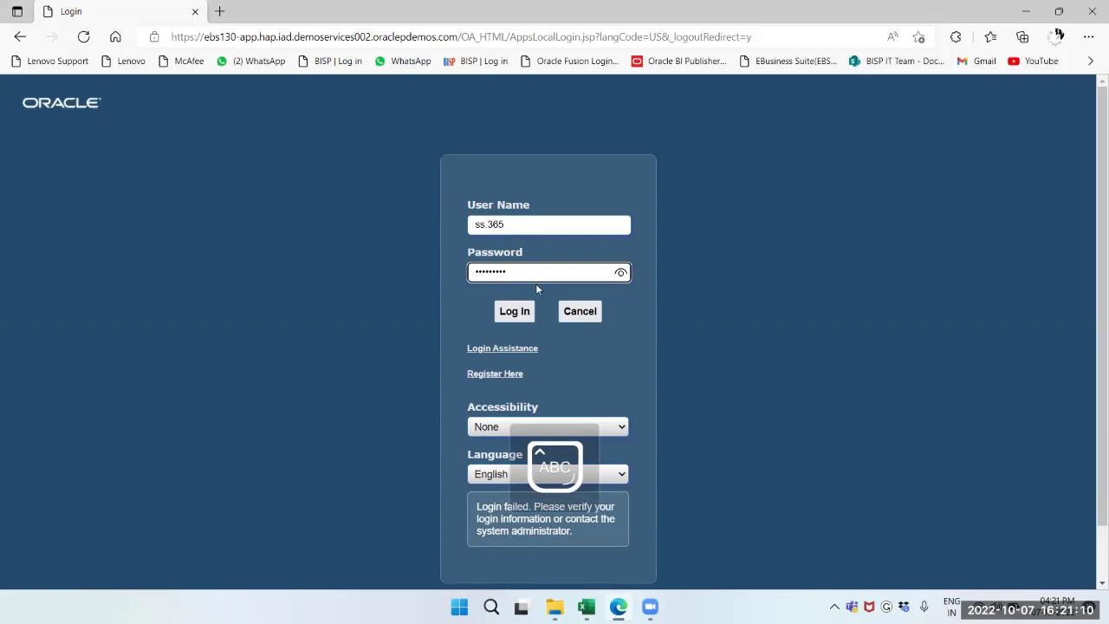
Step: Replace the failed credentials with the account's user name and password, and log in
{"action": "left_click_drag", "start_coordinate": [538, 275], "coordinate": [437, 276]}
{"action": "left_click_drag", "start_coordinate": [522, 230], "coordinate": [466, 229]}
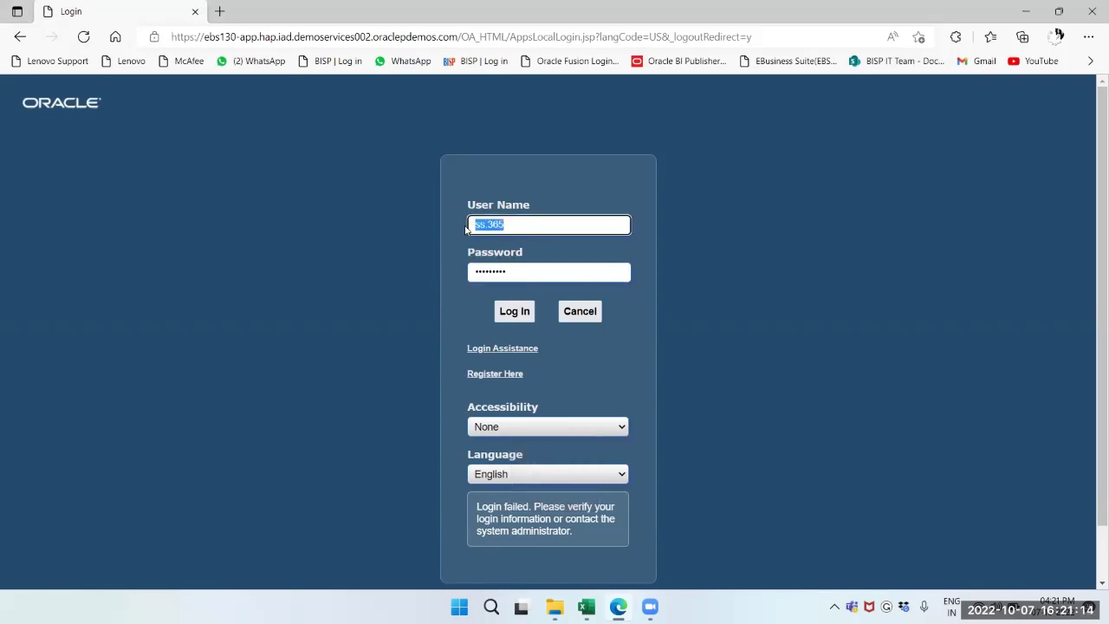
{"action": "type", "text": "SS.365"}
{"action": "key", "text": "Tab"}
{"action": "type", "text": "*****"}
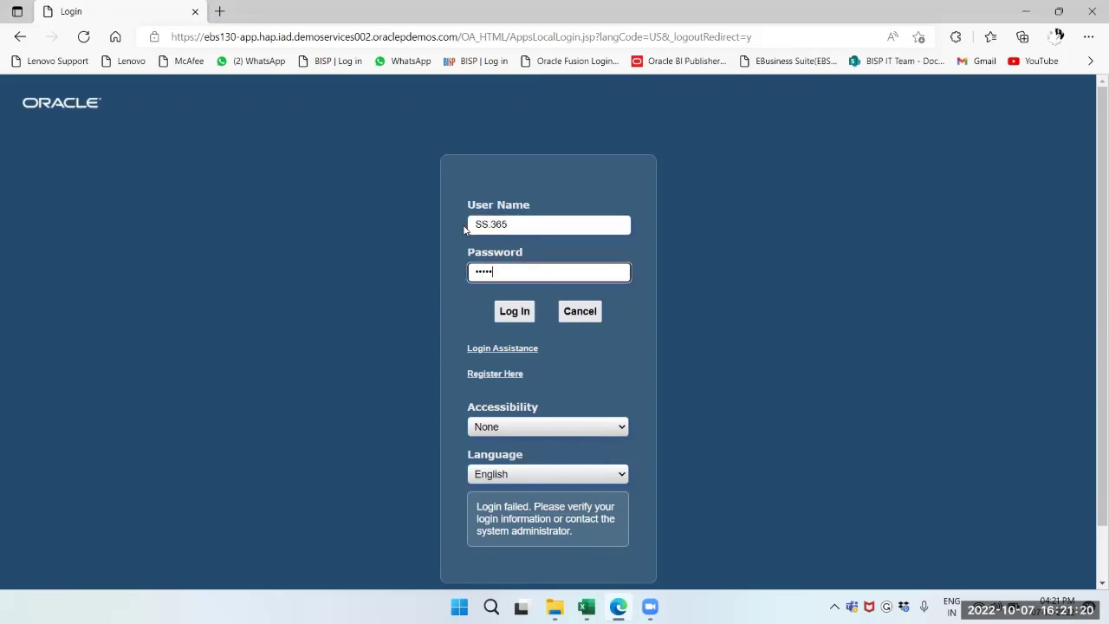
{"action": "left_click", "coordinate": [514, 313]}
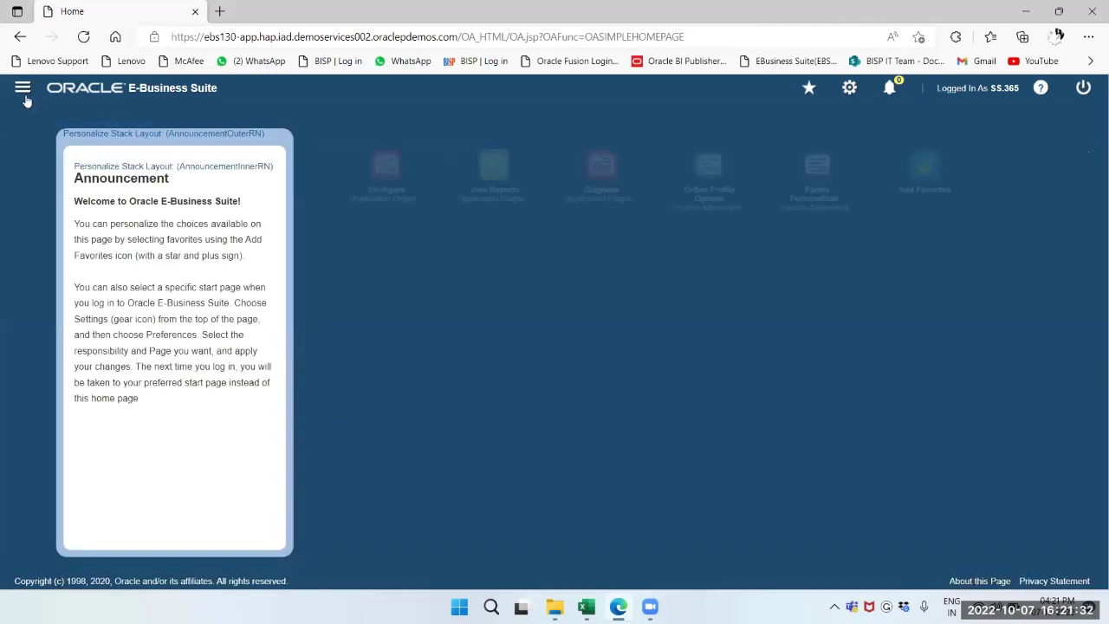
Step: Launch the key flexfield Segments form from the General Ledger Super User responsibility's financials setup
{"action": "left_click", "coordinate": [23, 90]}
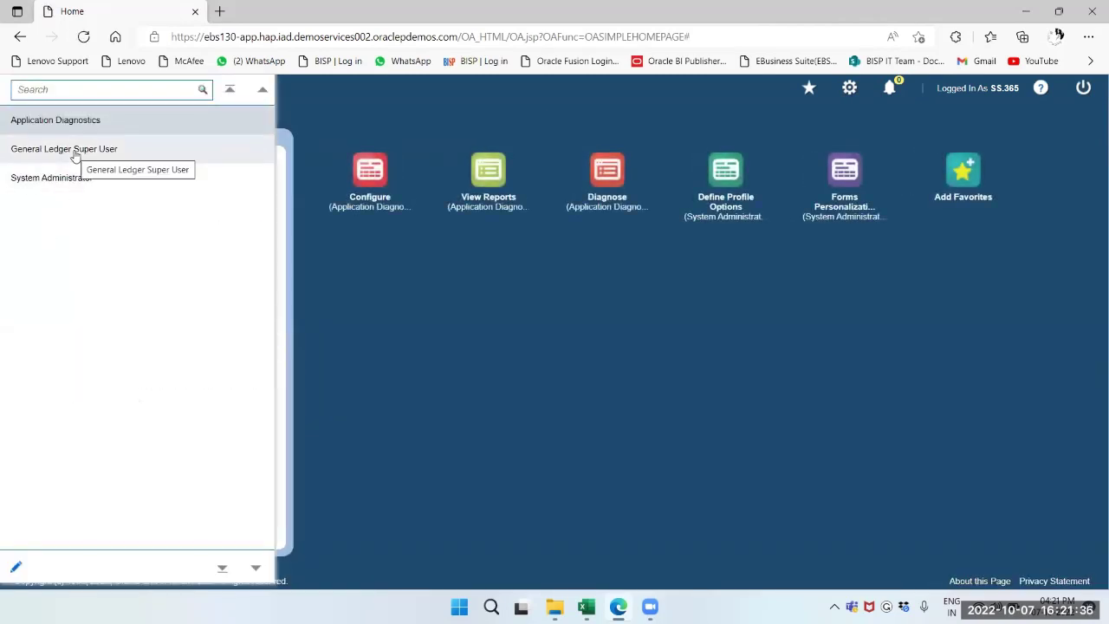
{"action": "left_click", "coordinate": [76, 156]}
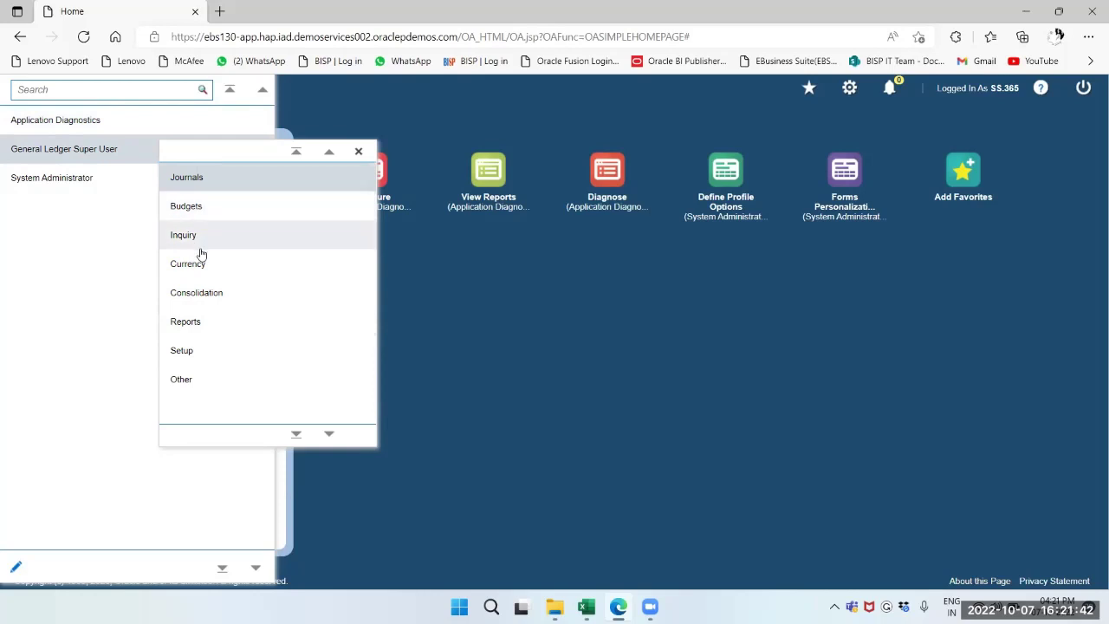
{"action": "left_click", "coordinate": [183, 351]}
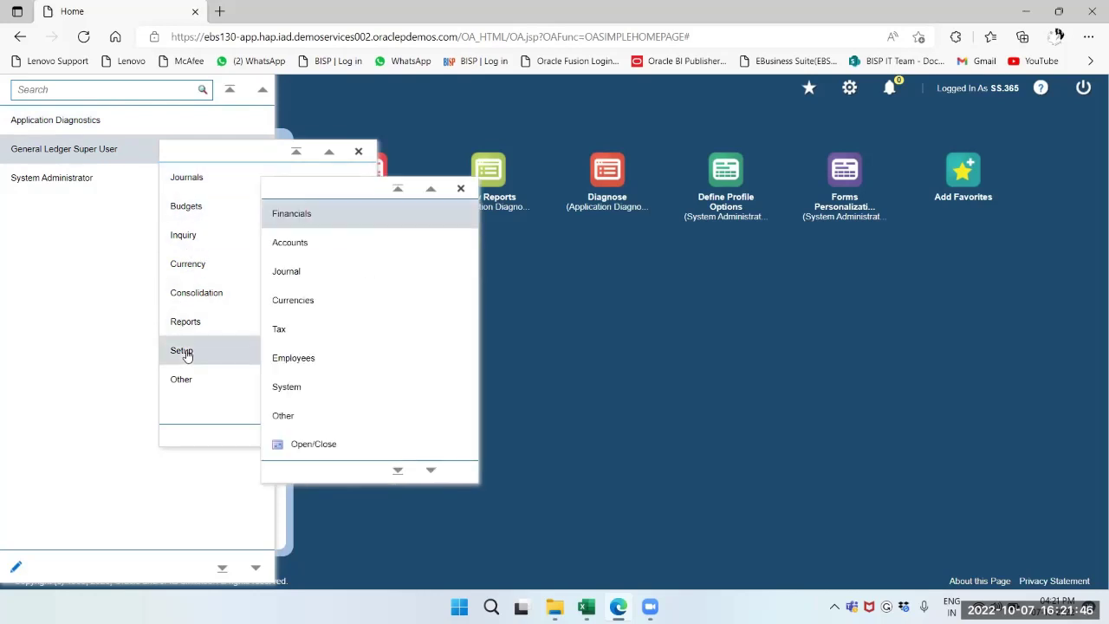
{"action": "left_click", "coordinate": [299, 213]}
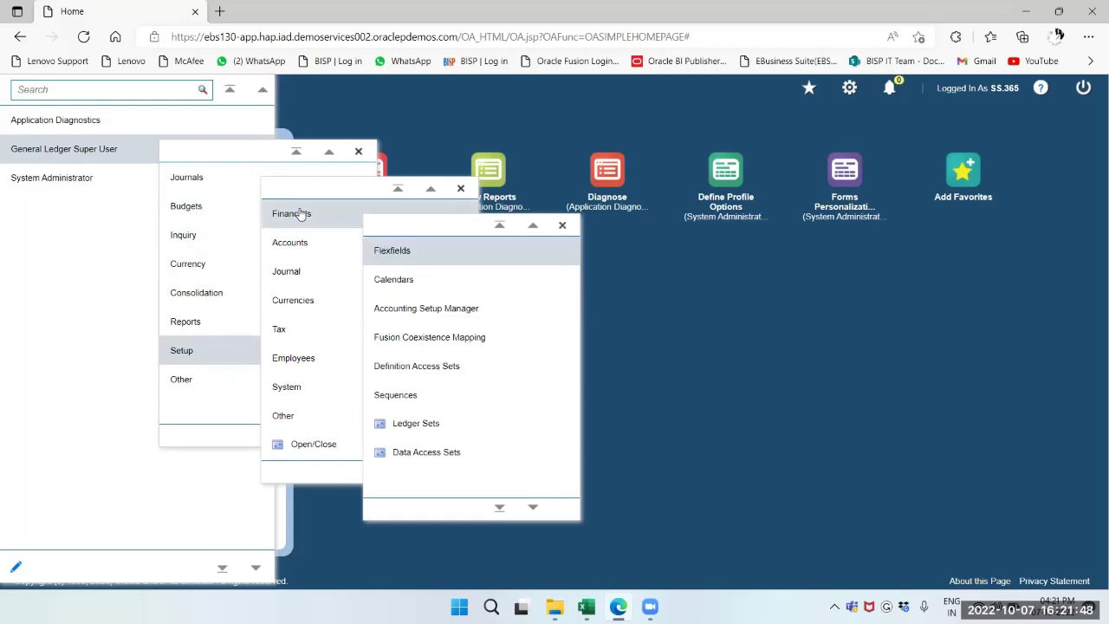
{"action": "left_click", "coordinate": [390, 251]}
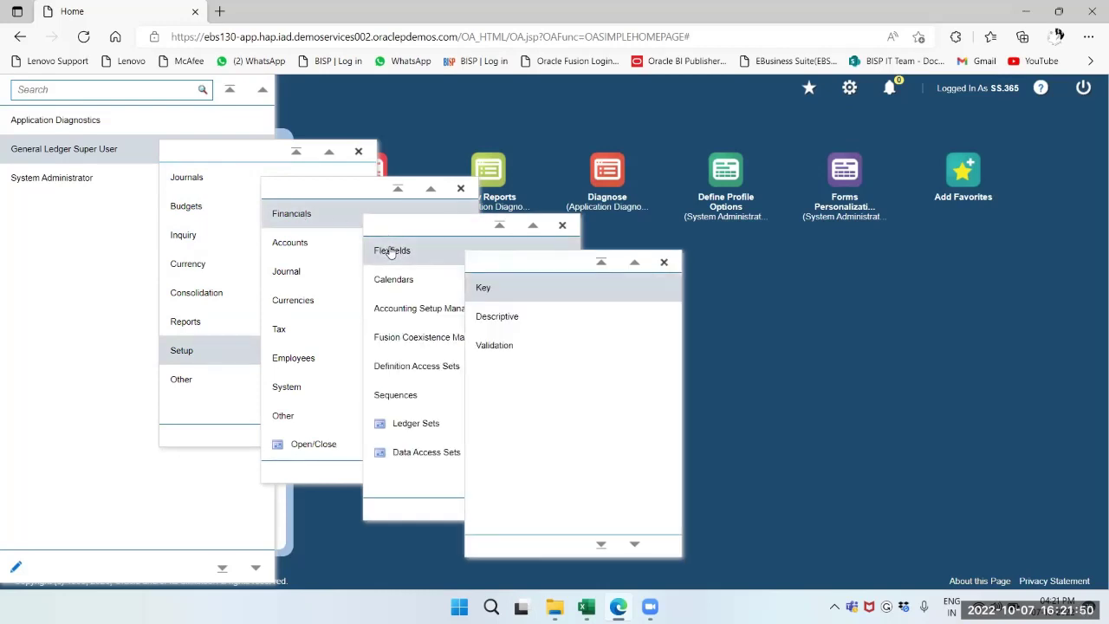
{"action": "left_click", "coordinate": [500, 296]}
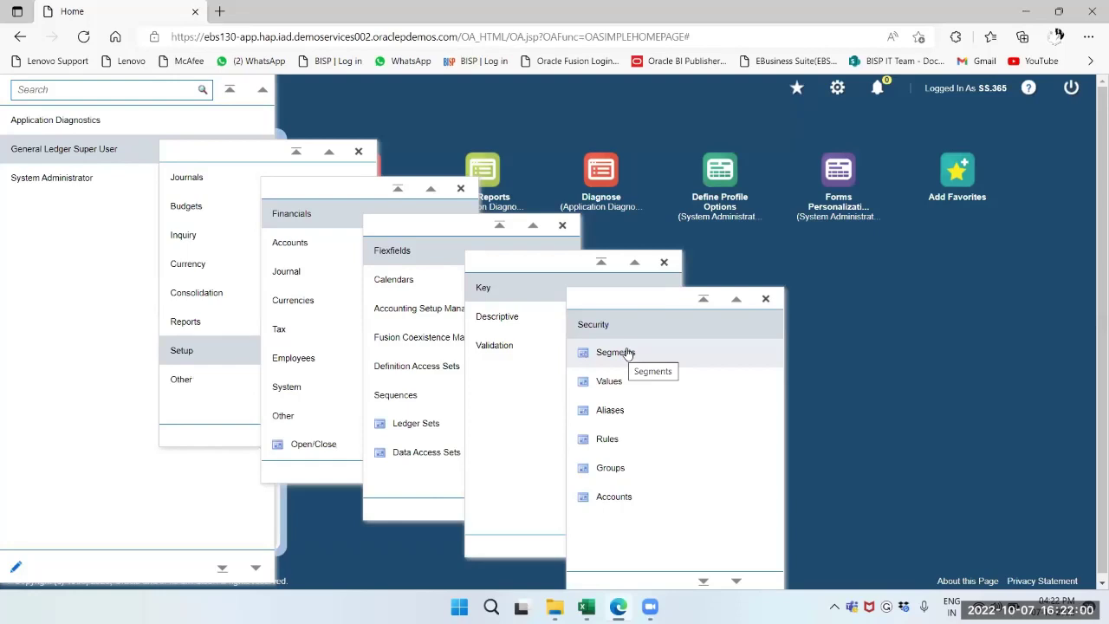
{"action": "left_click", "coordinate": [628, 353]}
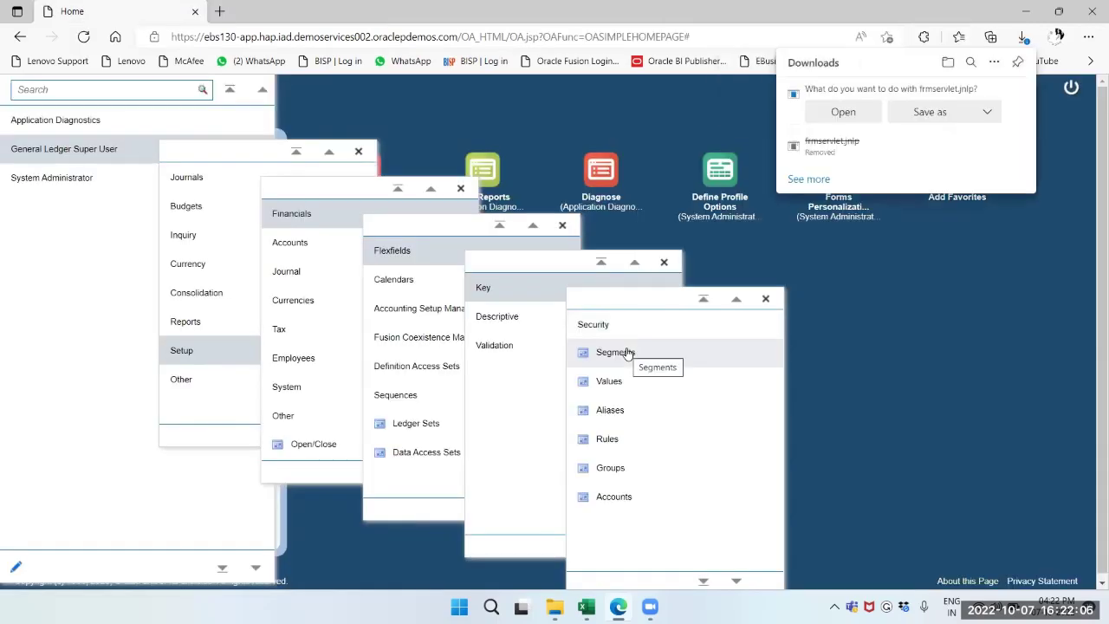
Step: Open the downloaded frmservlet.jnlp file to start the Key Flexfield Segments form
{"action": "left_click", "coordinate": [887, 349]}
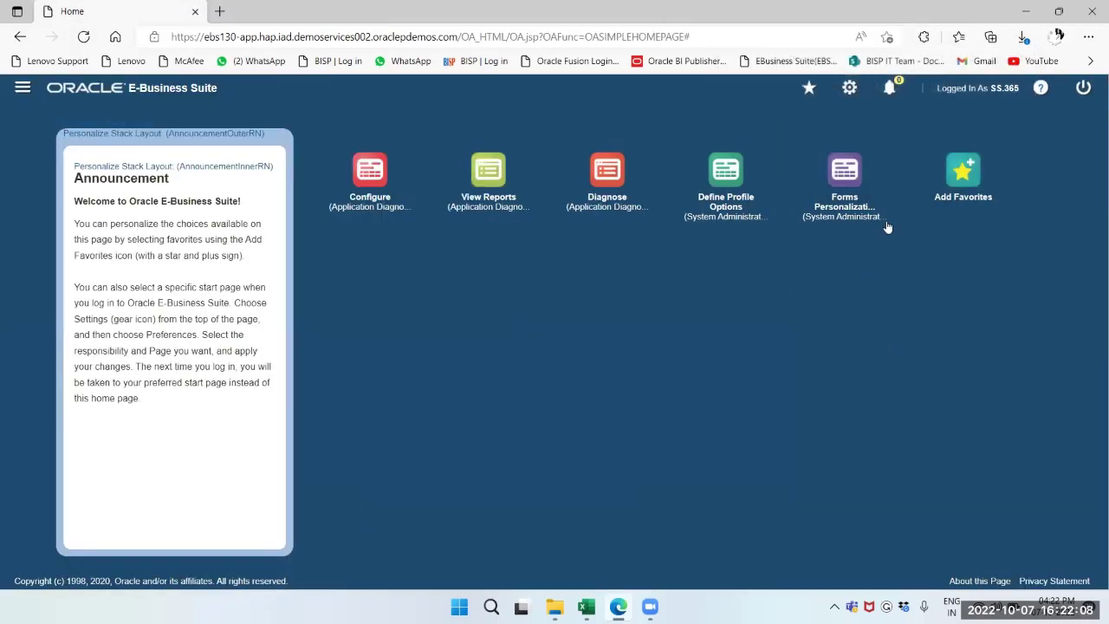
{"action": "left_click", "coordinate": [1023, 39]}
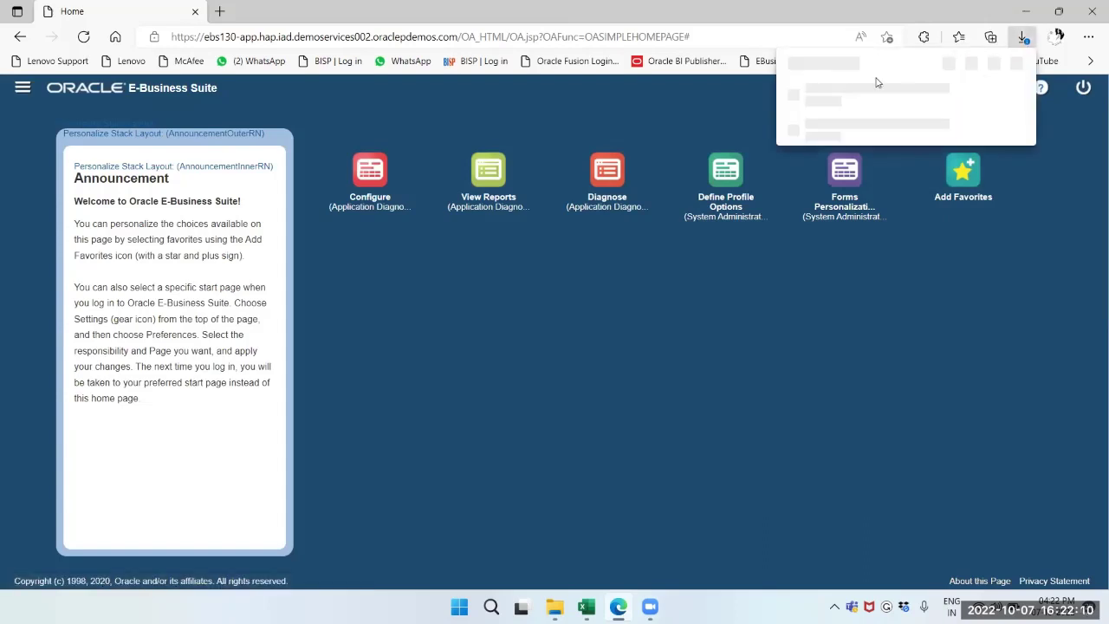
{"action": "left_click", "coordinate": [842, 112]}
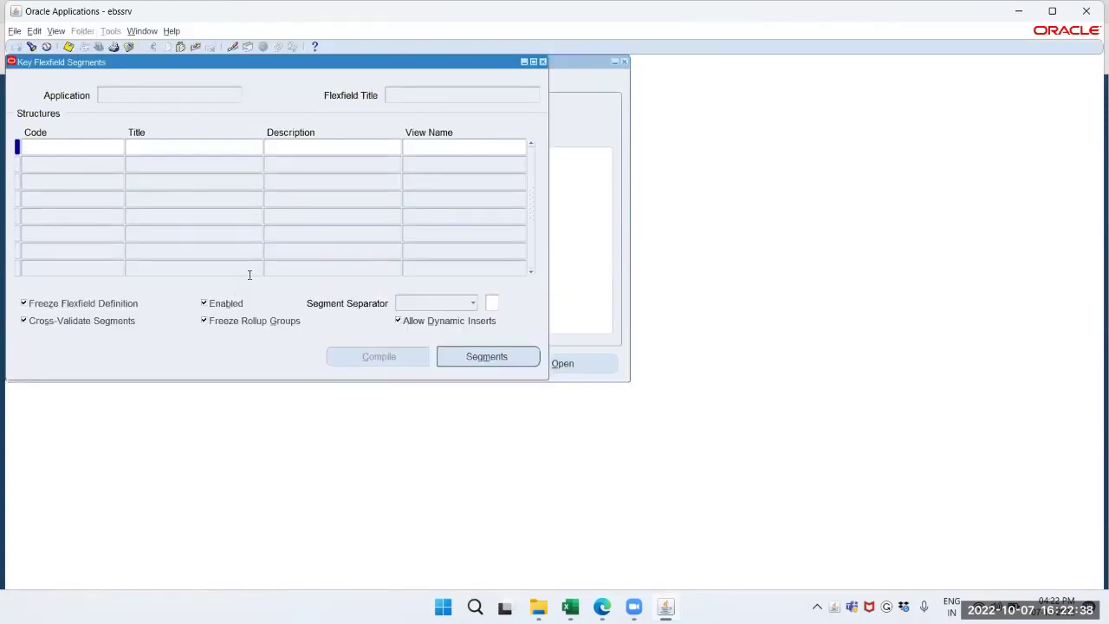
Step: Find key flexfields matching %GENERAL and load the General Ledger Accounting Flexfield
{"action": "left_click", "coordinate": [30, 47]}
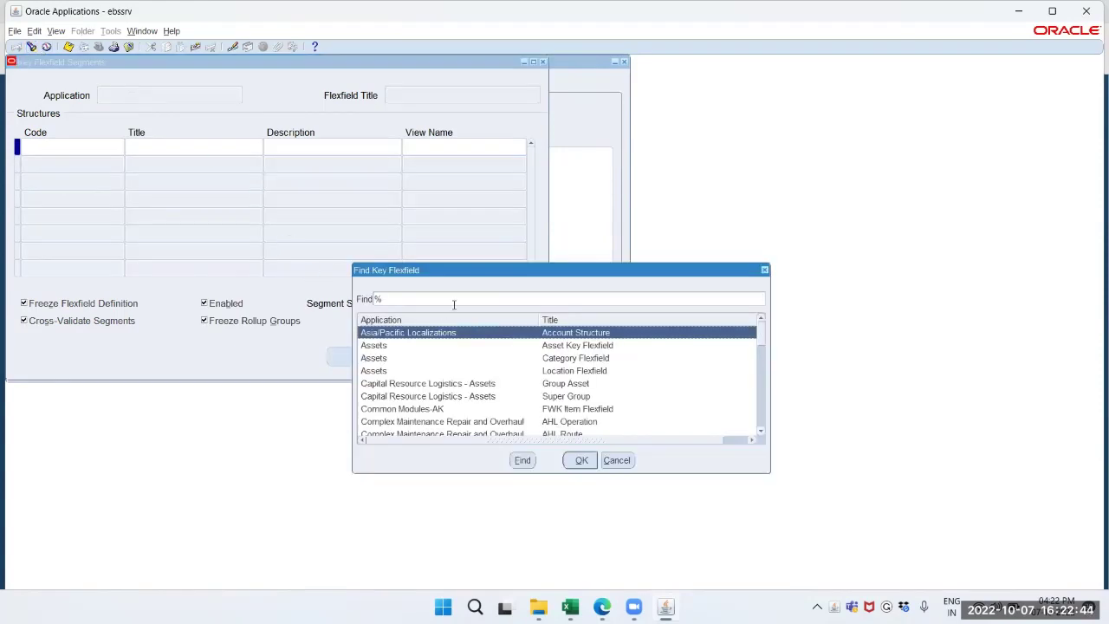
{"action": "type", "text": "GENERAL"}
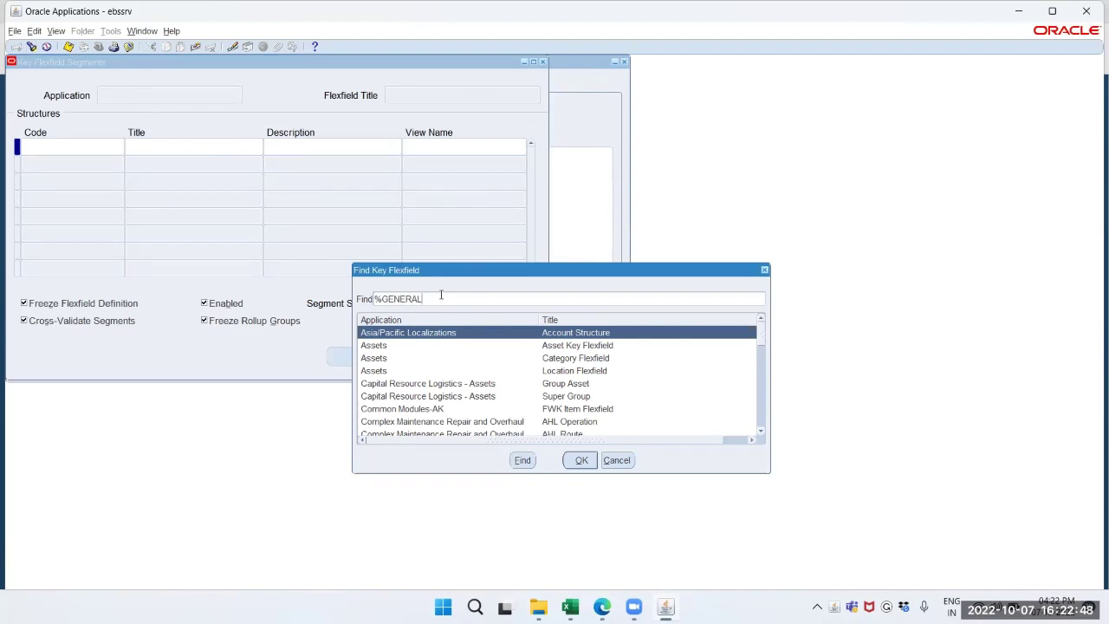
{"action": "key", "text": "Return"}
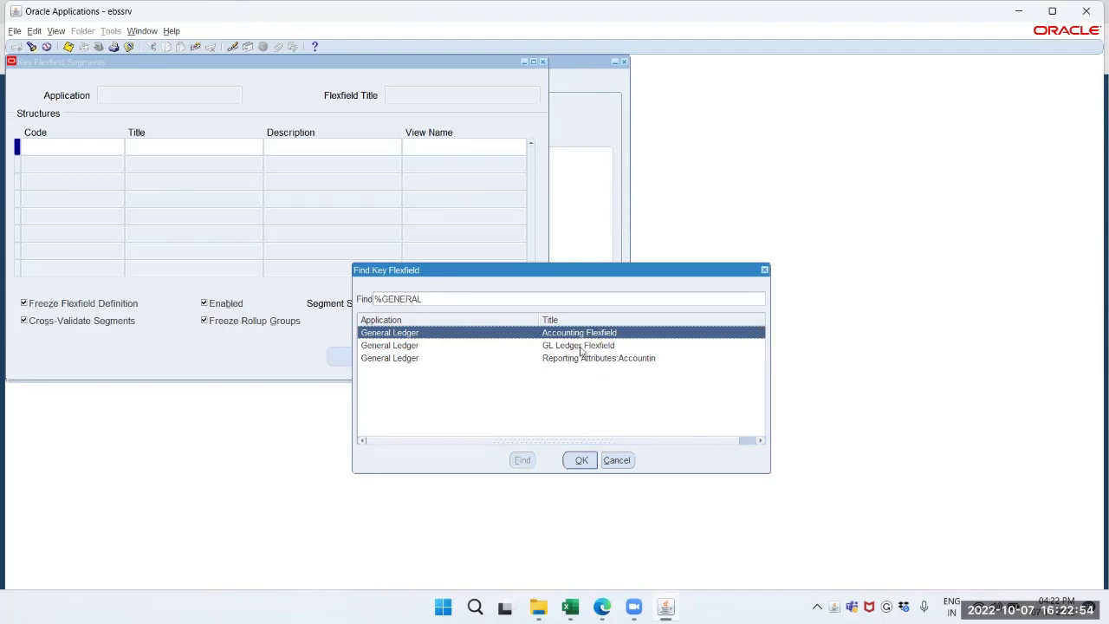
{"action": "left_click", "coordinate": [598, 347]}
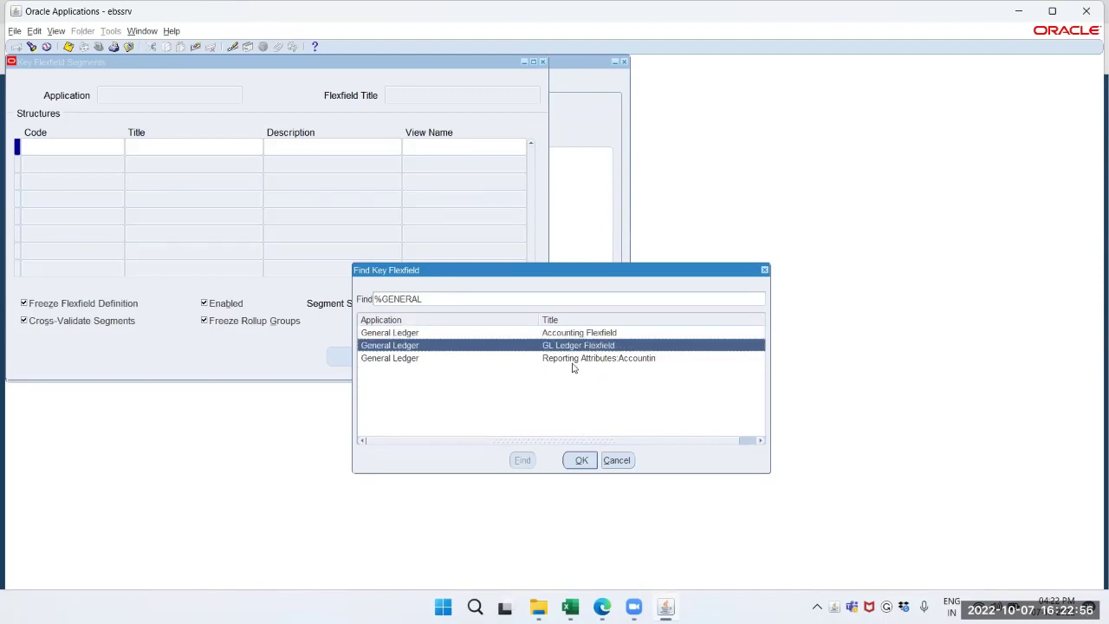
{"action": "left_click", "coordinate": [573, 360]}
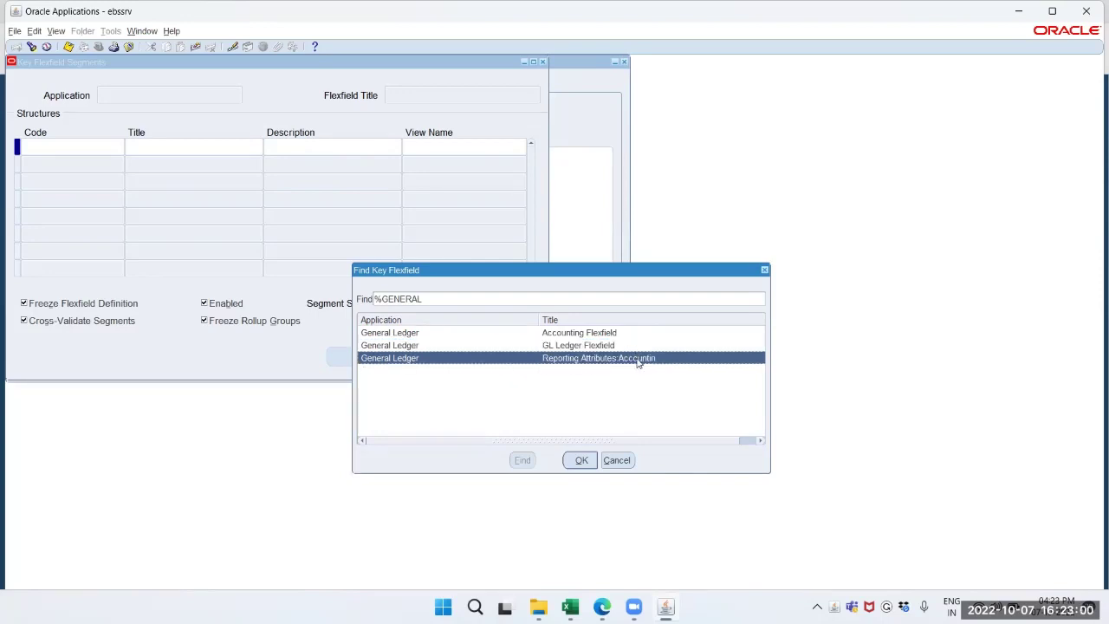
{"action": "left_click", "coordinate": [390, 335]}
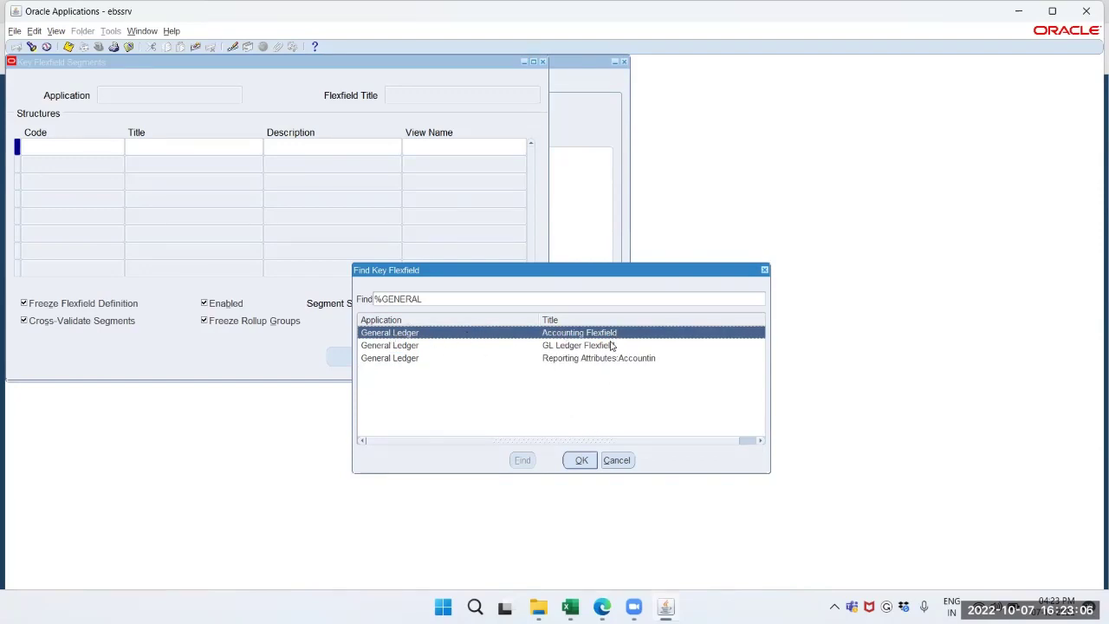
{"action": "left_click", "coordinate": [582, 462]}
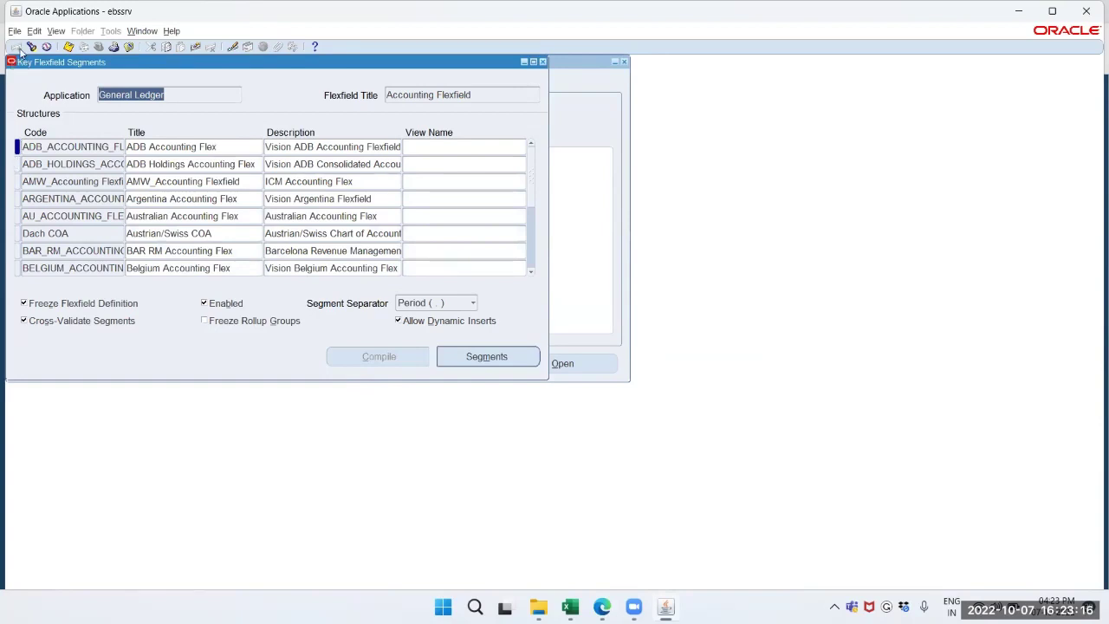
Step: Add a new structure below the ADB Holdings row with code and title OPS_ACCOUNTING_FLEXFIELD
{"action": "left_click", "coordinate": [15, 164]}
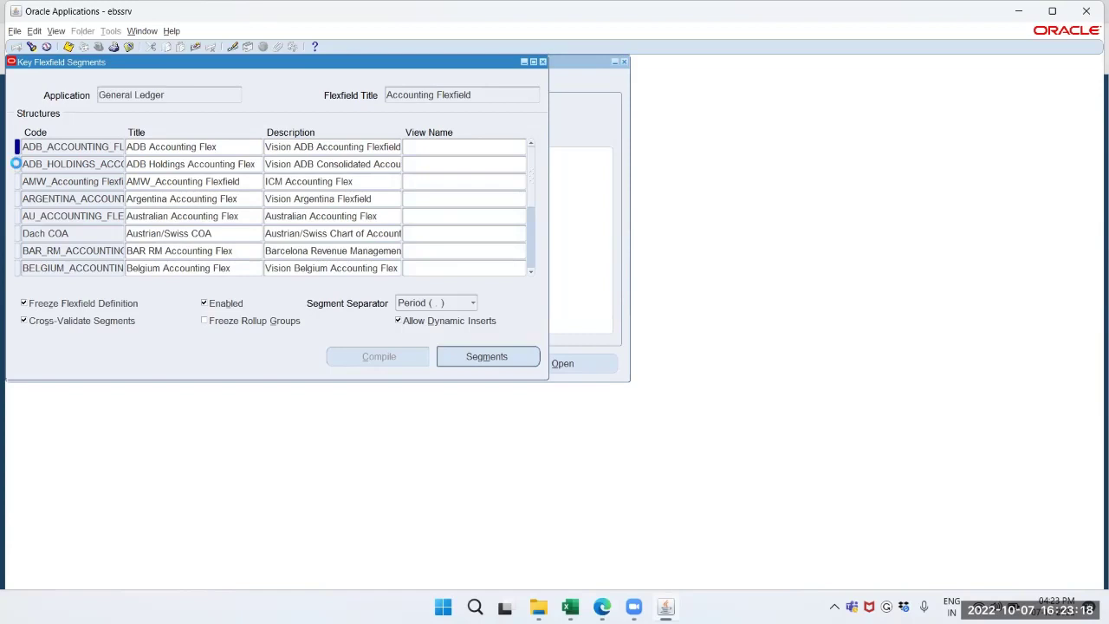
{"action": "left_click", "coordinate": [15, 46]}
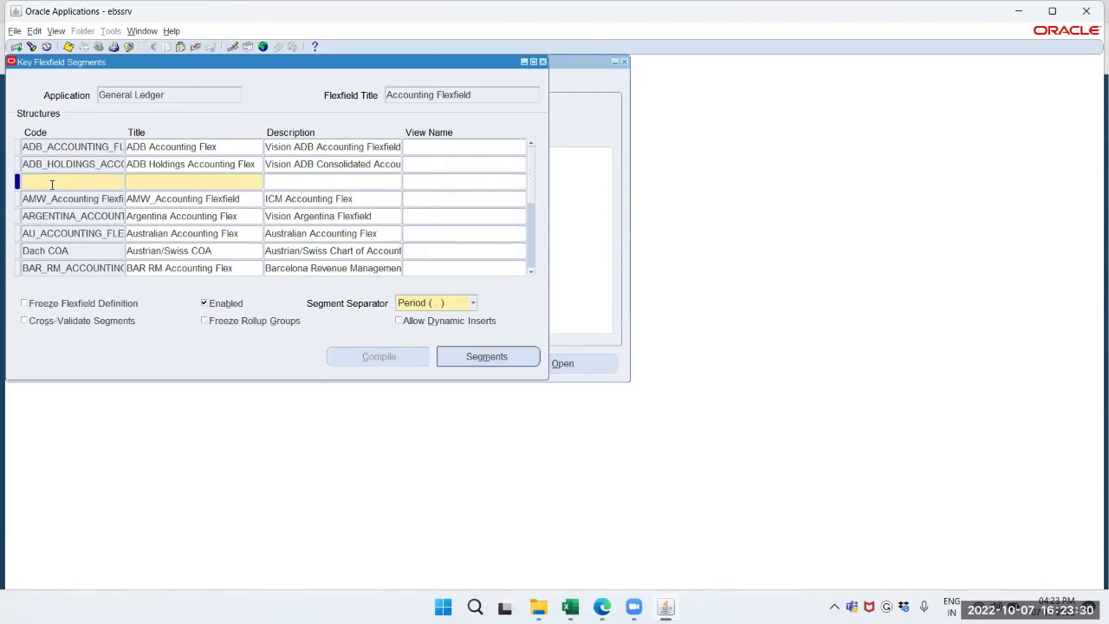
{"action": "key", "text": "Caps_Lock"}
{"action": "type", "text": "OPS"}
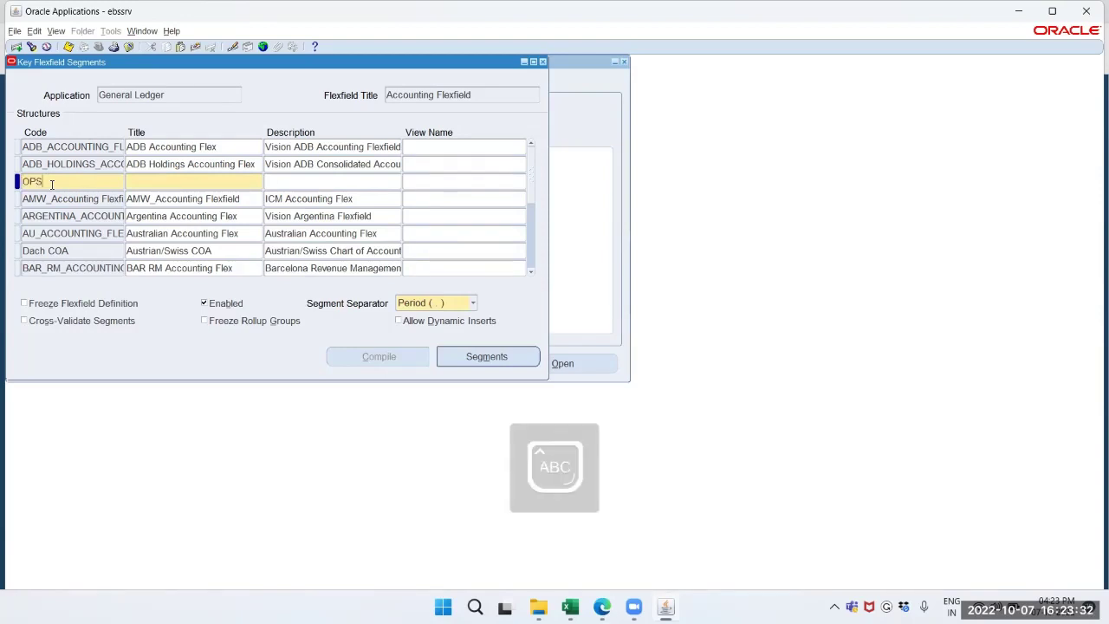
{"action": "type", "text": "_"}
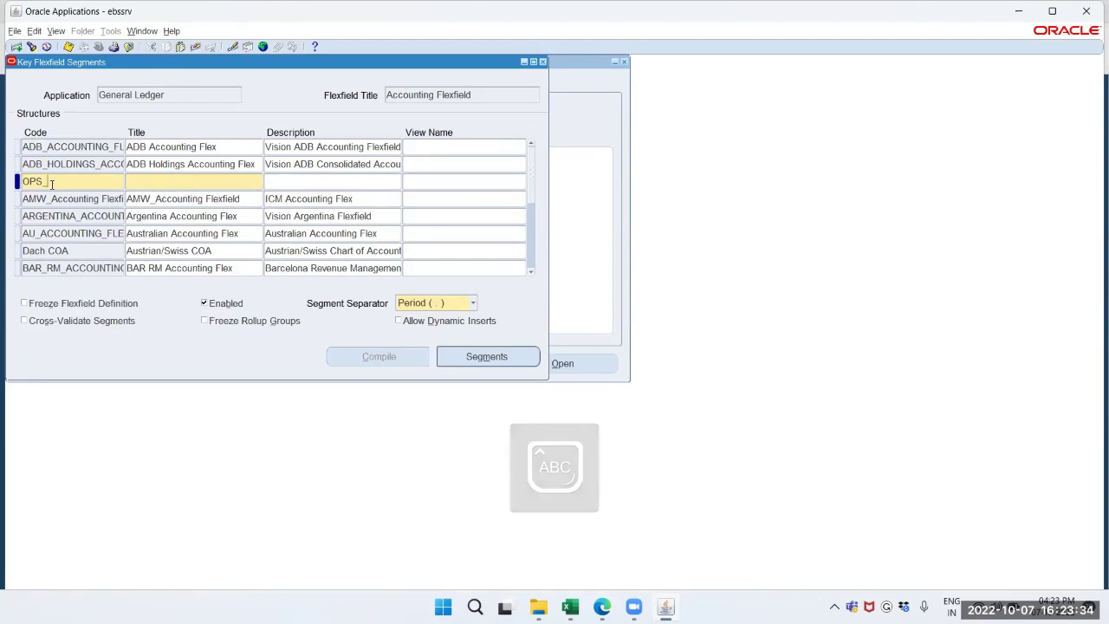
{"action": "type", "text": "ACC"}
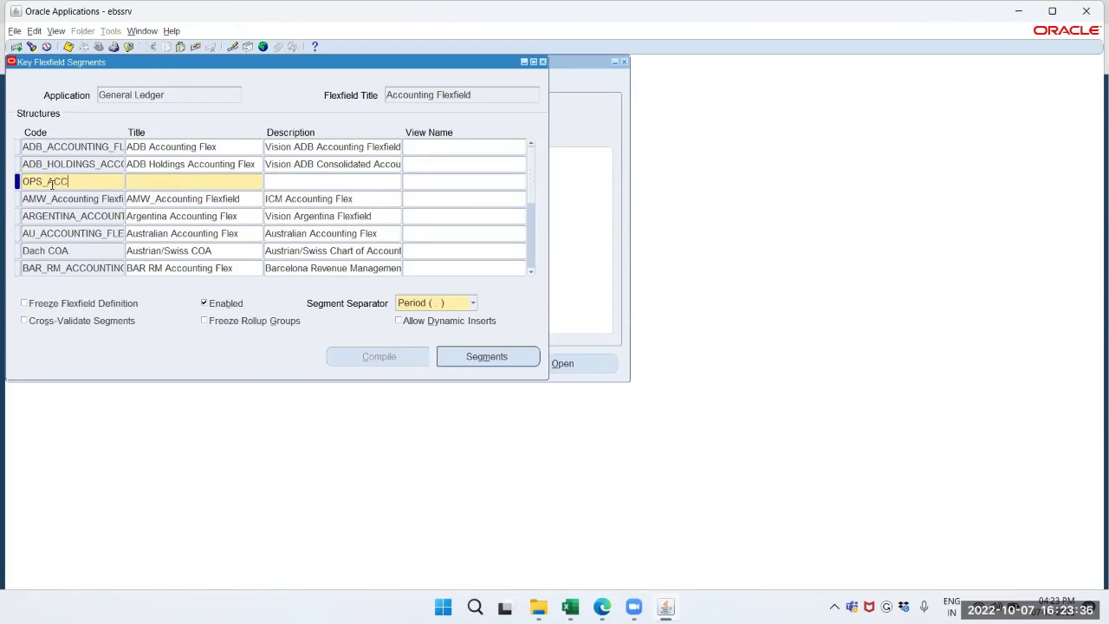
{"action": "type", "text": "OUNTING_FLEXF"}
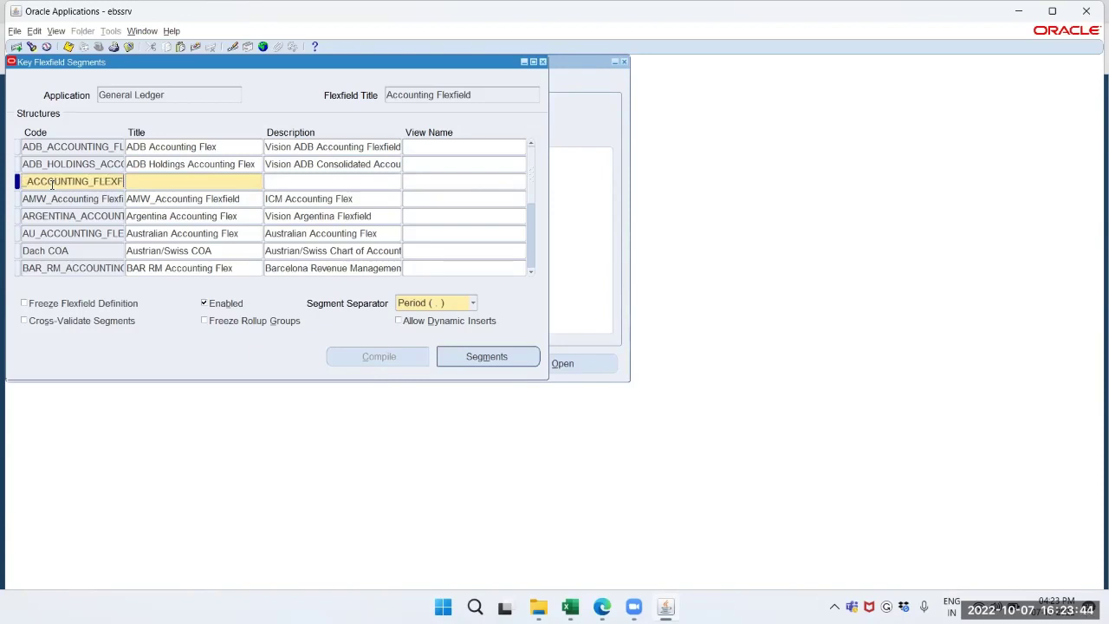
{"action": "type", "text": "I"}
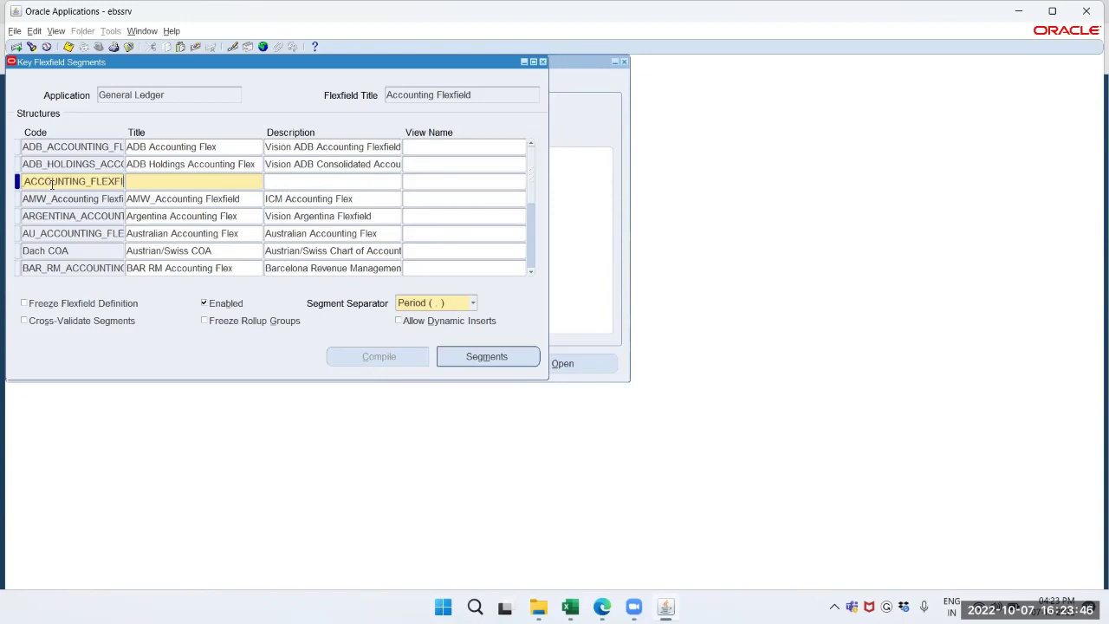
{"action": "type", "text": "ELD"}
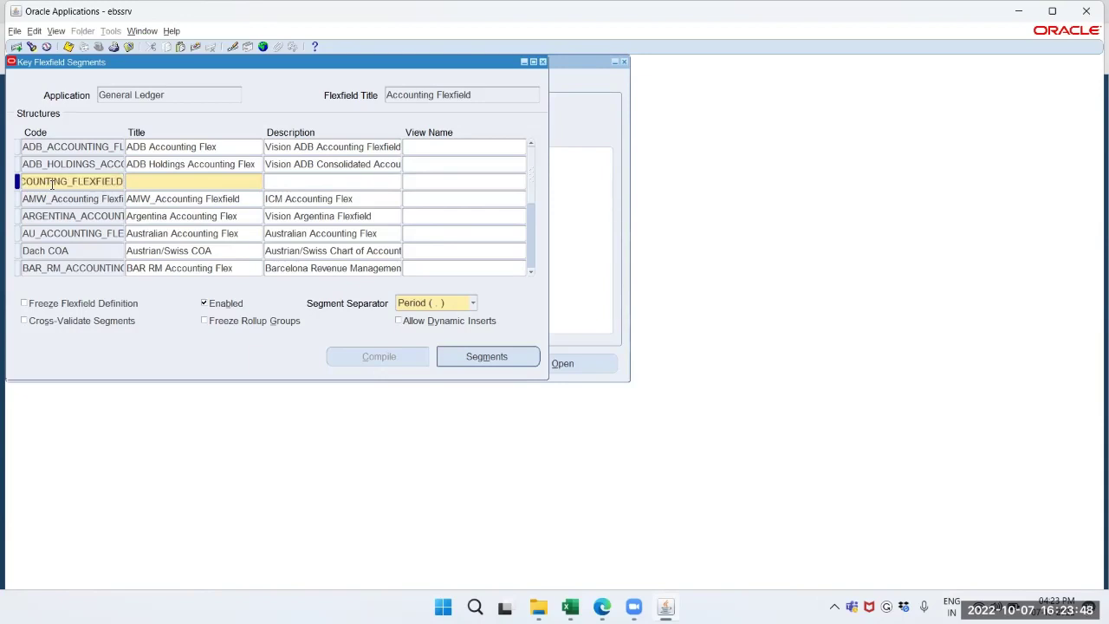
{"action": "left_click", "coordinate": [51, 182]}
{"action": "key", "text": "Tab"}
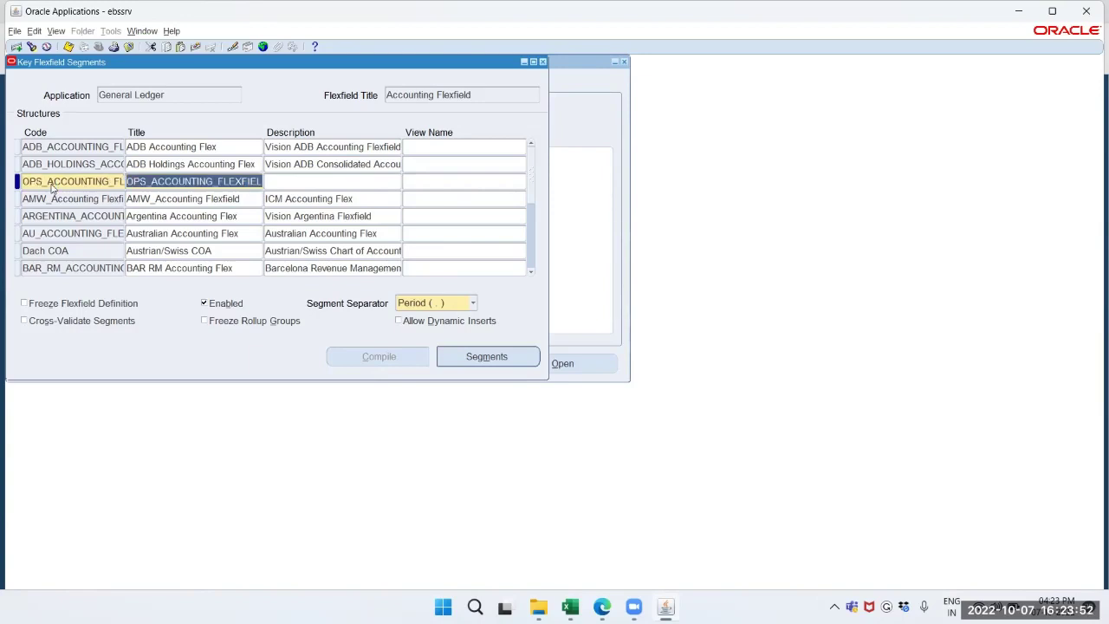
{"action": "left_click", "coordinate": [50, 185]}
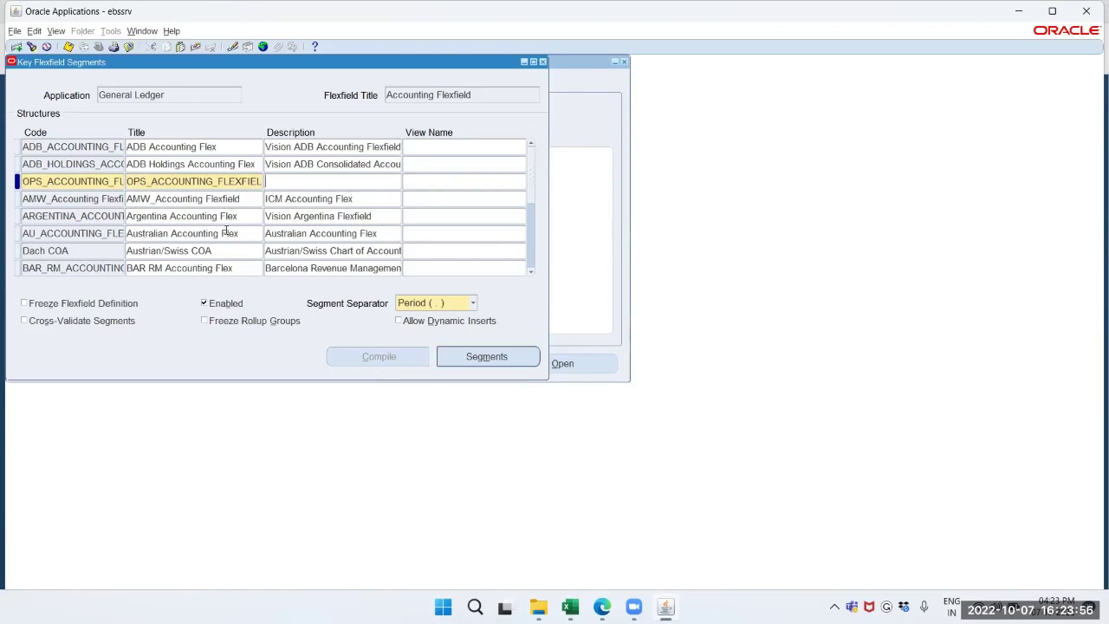
Step: Enter OPERATIONS ACCOUNTING FLEXFIELD as the new structure's description and set its segment separator to Dash ( - )
{"action": "type", "text": "OPERATIONS ACCOUNTING"}
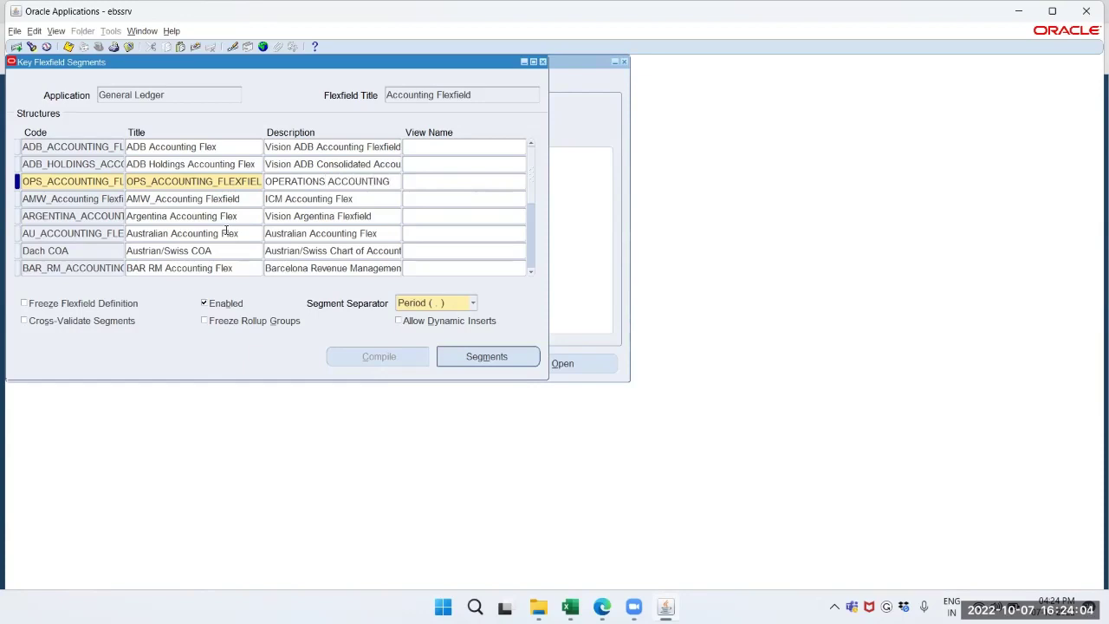
{"action": "type", "text": " FLEXFI"}
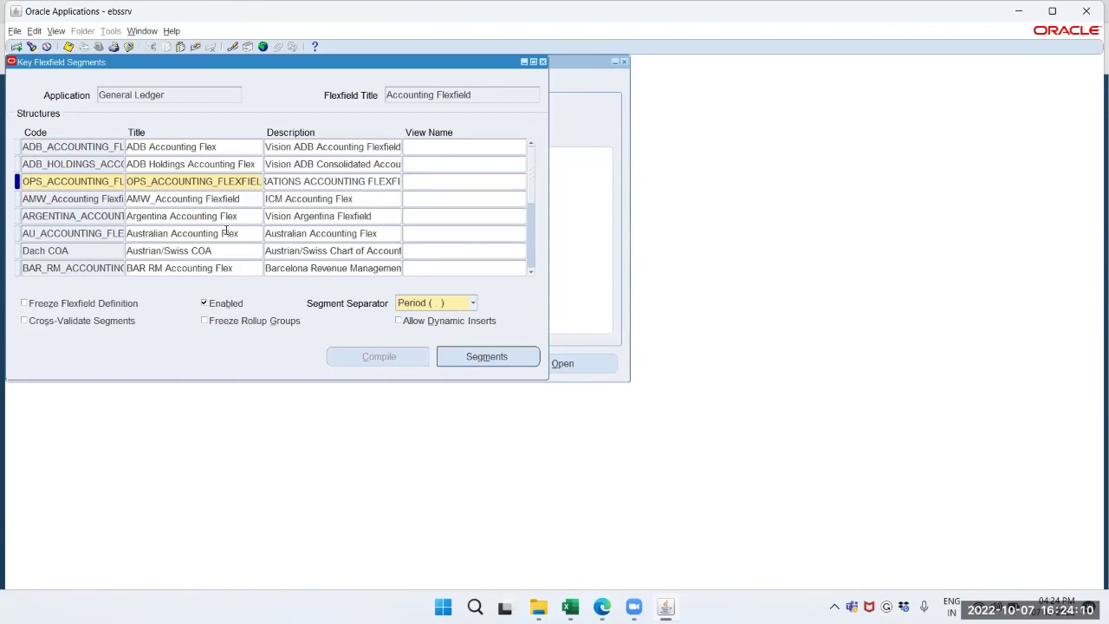
{"action": "type", "text": "ELD"}
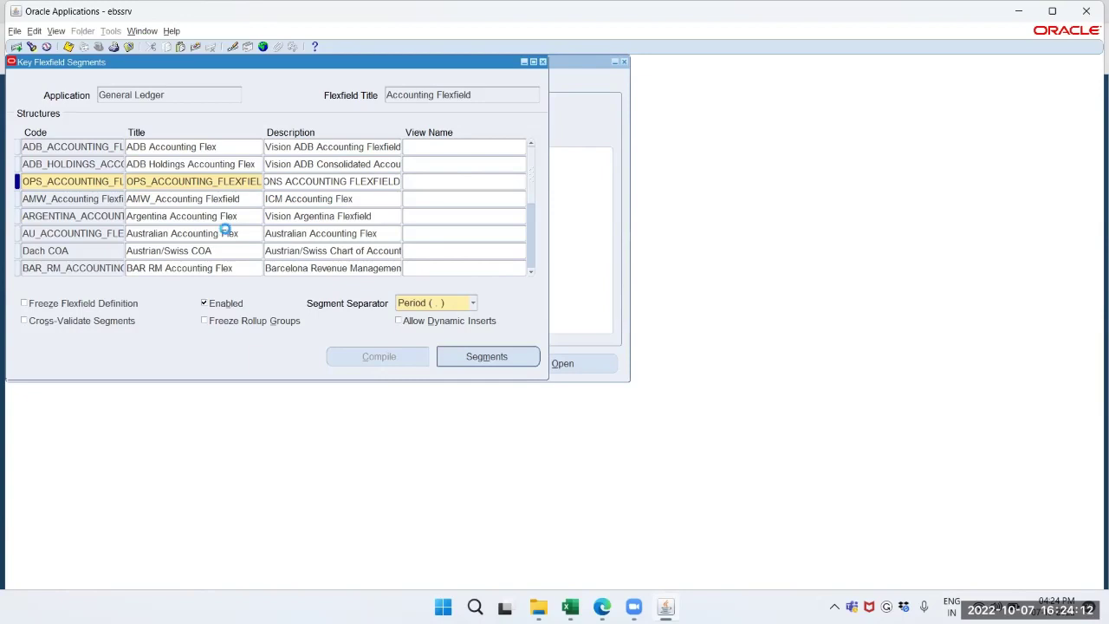
{"action": "key", "text": "Tab"}
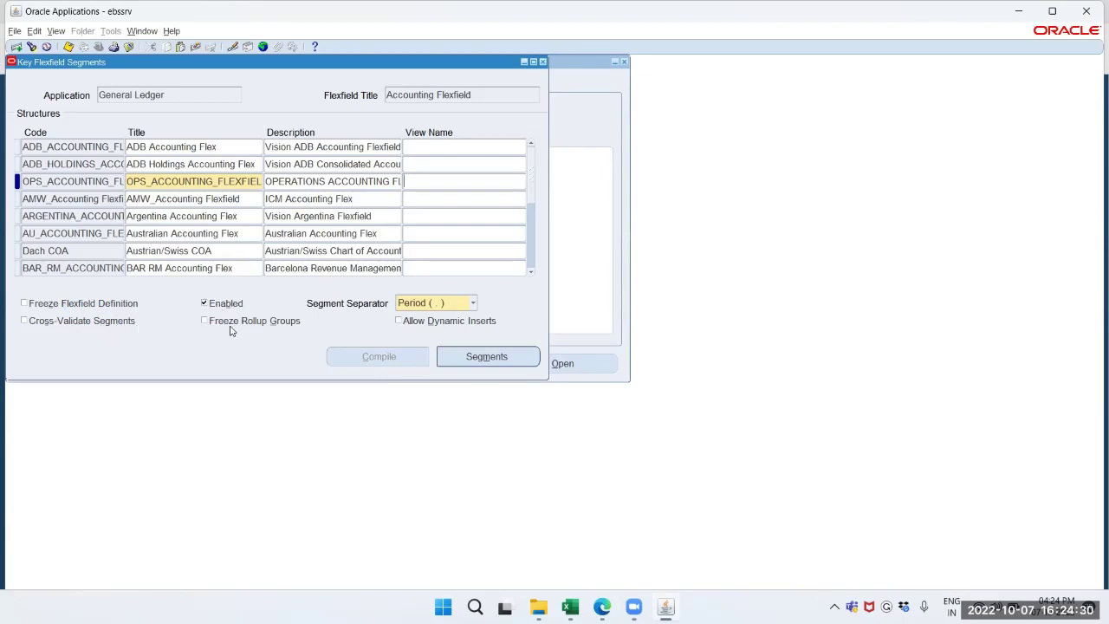
{"action": "left_click", "coordinate": [438, 303]}
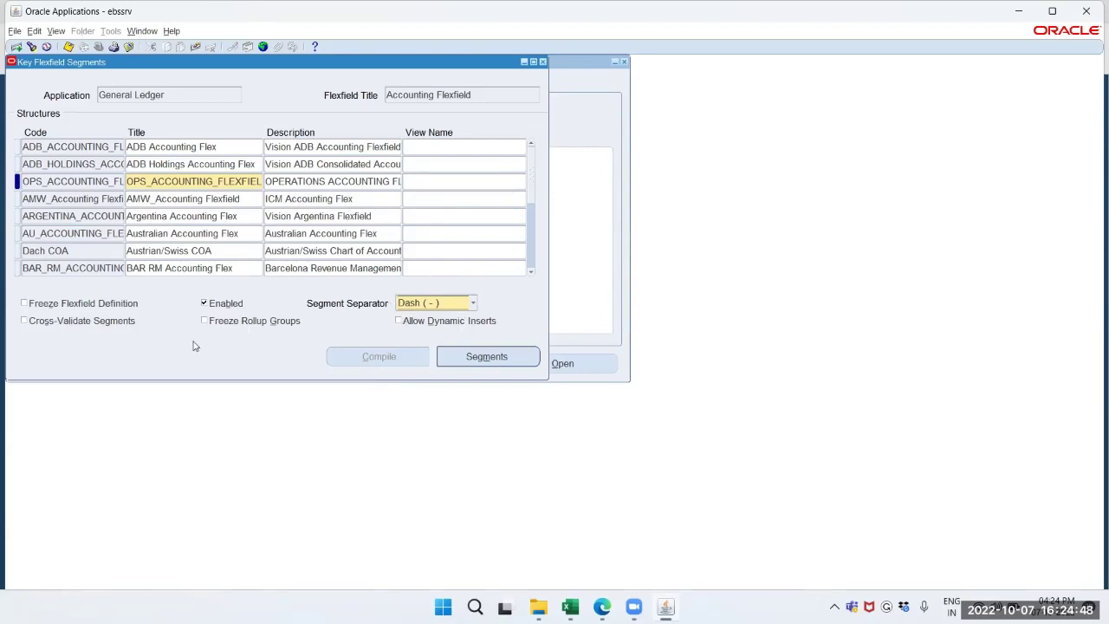
Step: Open the OPS_ACCOUNTING_FLEXFIELD segments and define segment 1 as COMPANY with window prompt CO and column SEGMENT1
{"action": "left_click", "coordinate": [489, 359]}
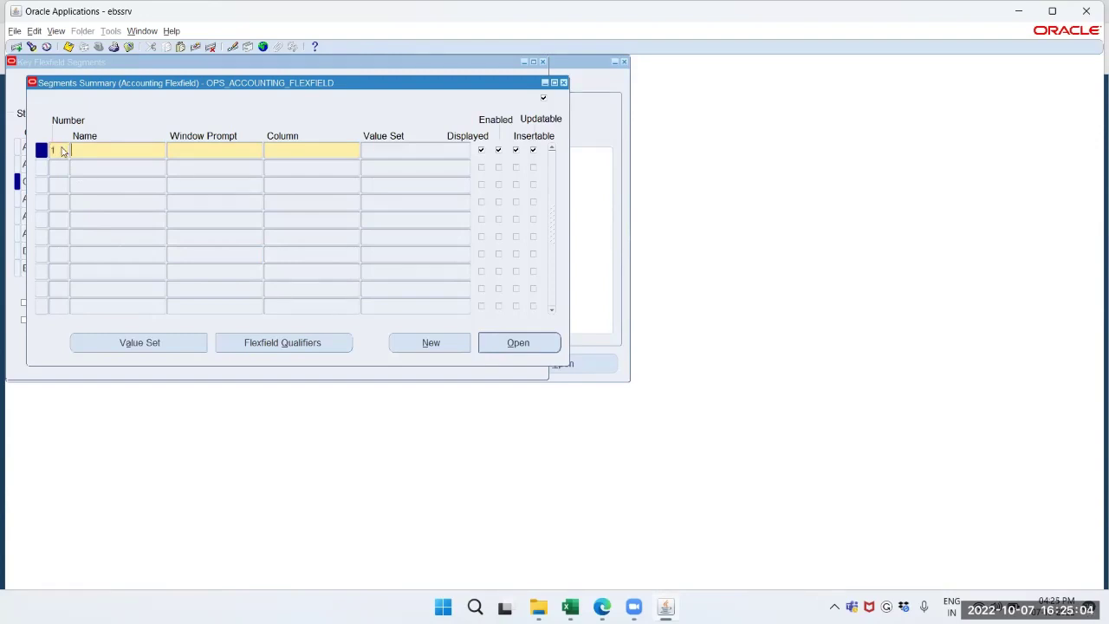
{"action": "type", "text": "COMPANY"}
{"action": "key", "text": "Tab"}
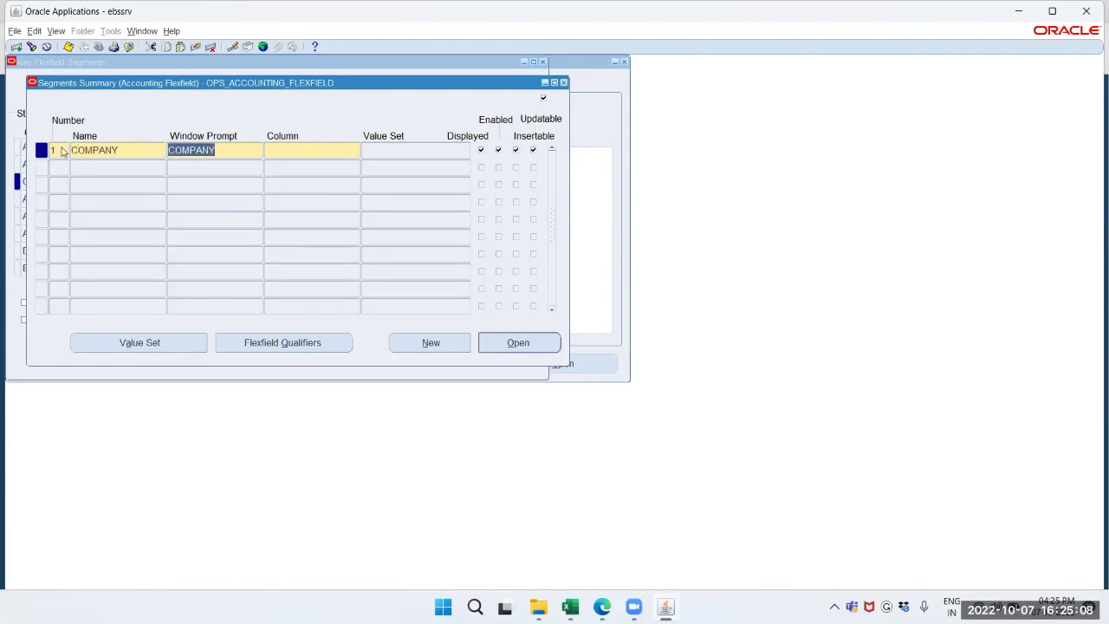
{"action": "type", "text": "CO"}
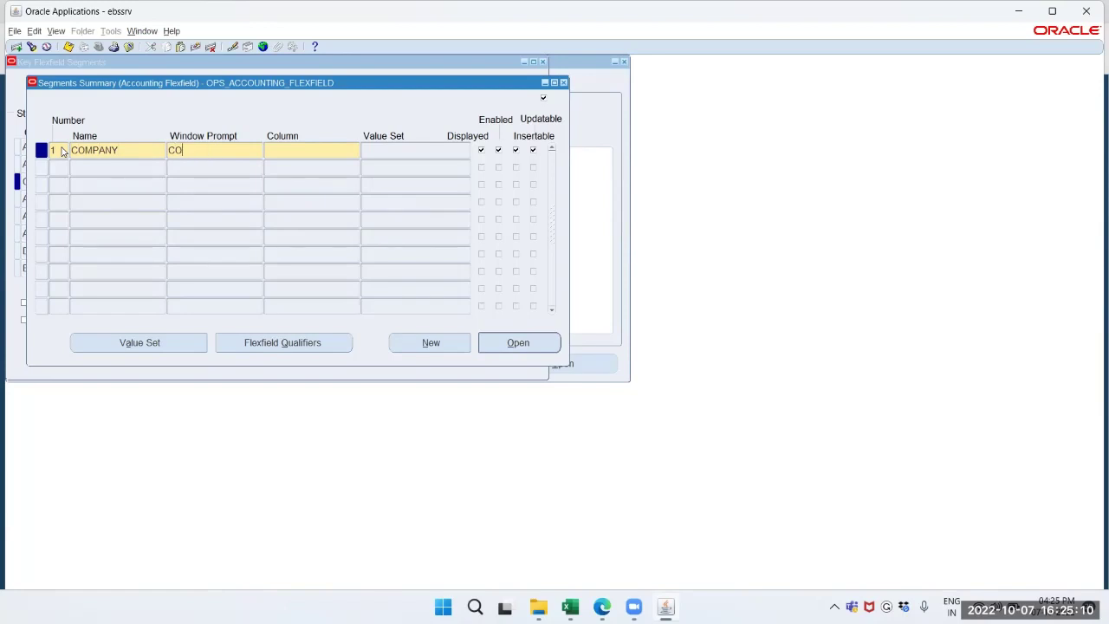
{"action": "key", "text": "Tab"}
{"action": "left_click", "coordinate": [353, 150]}
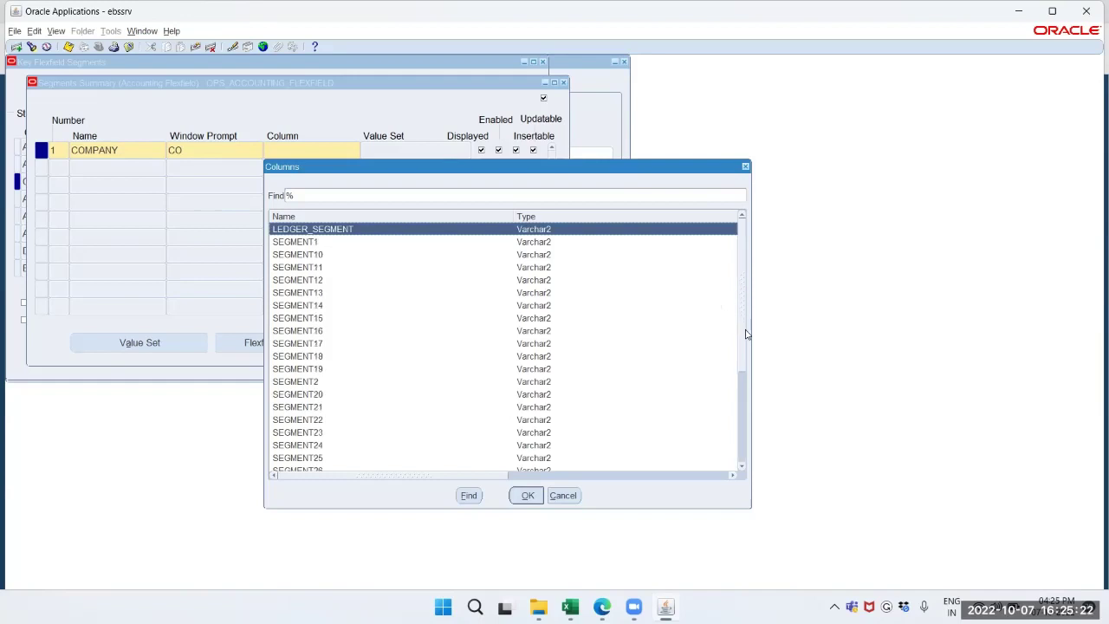
{"action": "scroll", "coordinate": [747, 334], "scroll_direction": "down", "scroll_amount": 3}
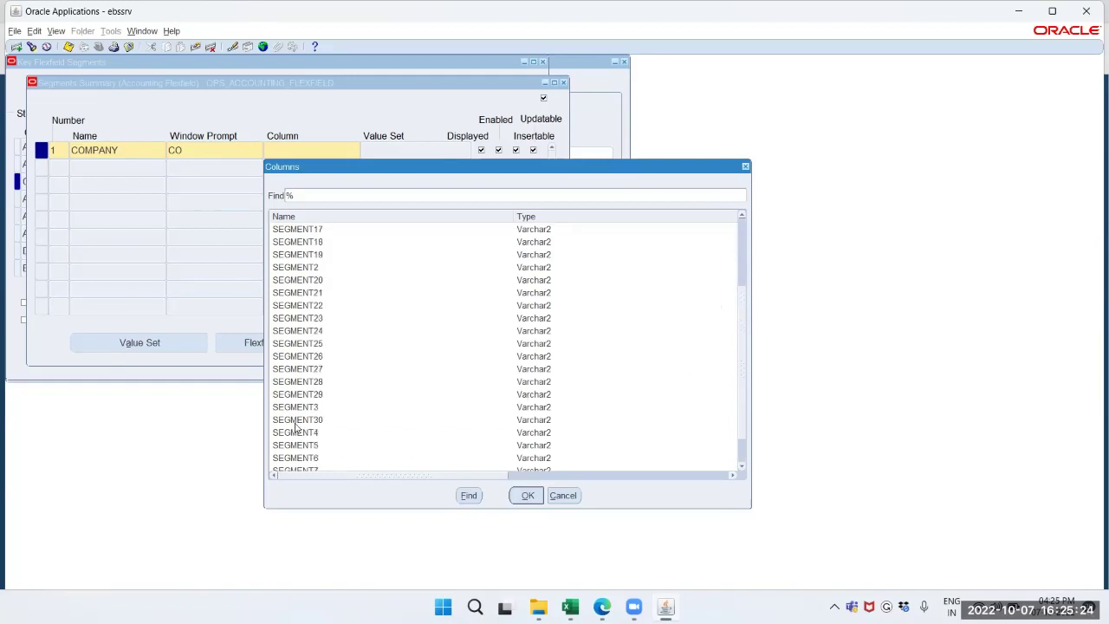
{"action": "left_click", "coordinate": [298, 421]}
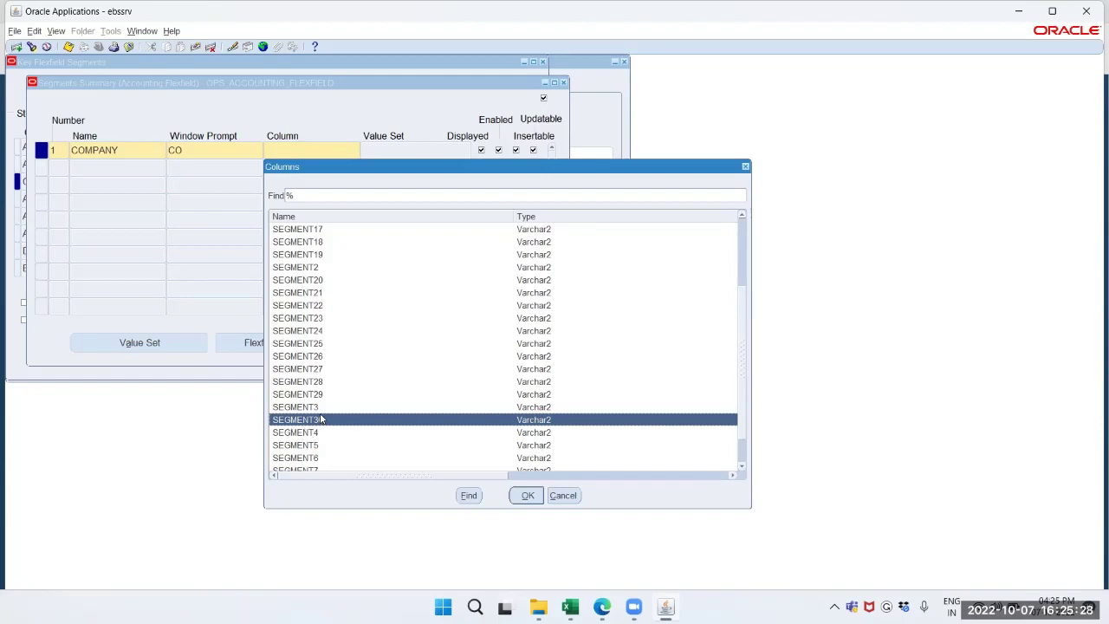
{"action": "scroll", "coordinate": [319, 421], "scroll_direction": "up", "scroll_amount": 3}
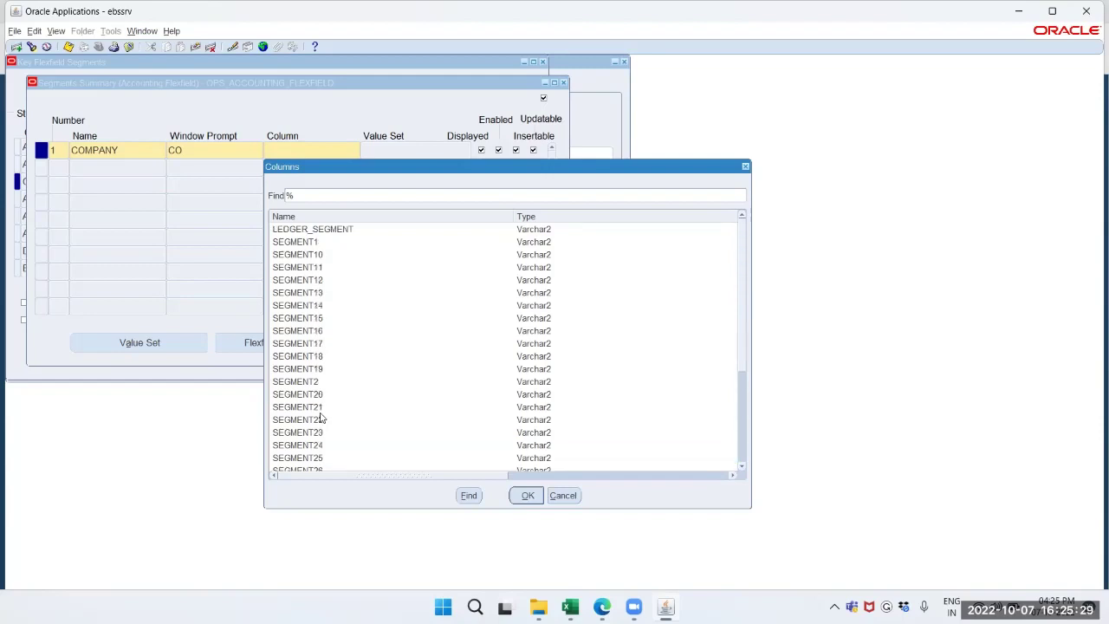
{"action": "left_click", "coordinate": [294, 242]}
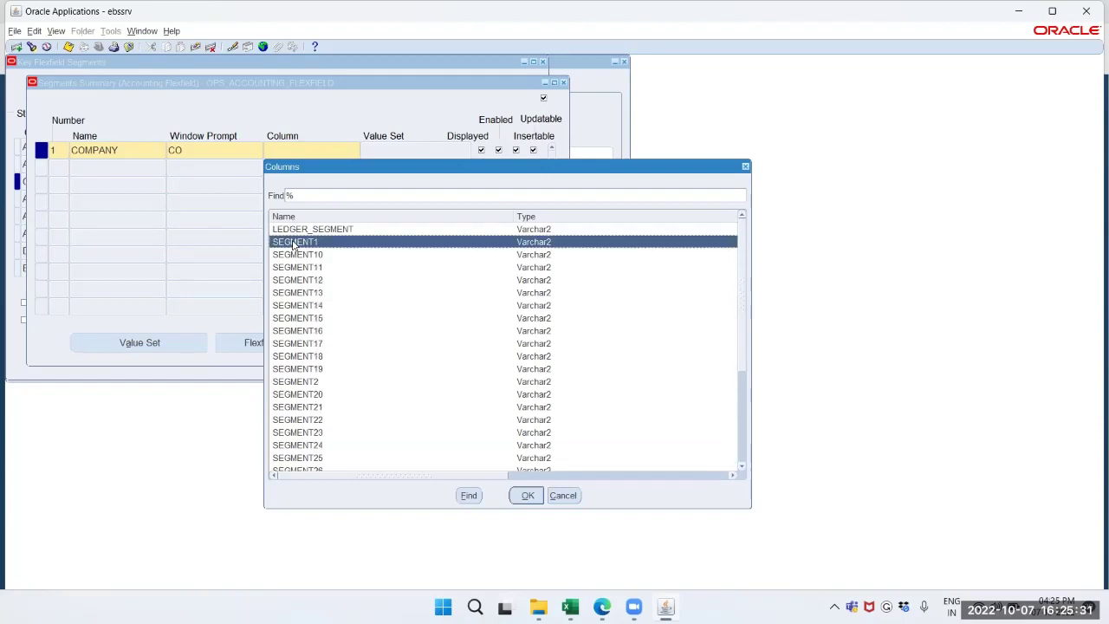
{"action": "left_click", "coordinate": [525, 495]}
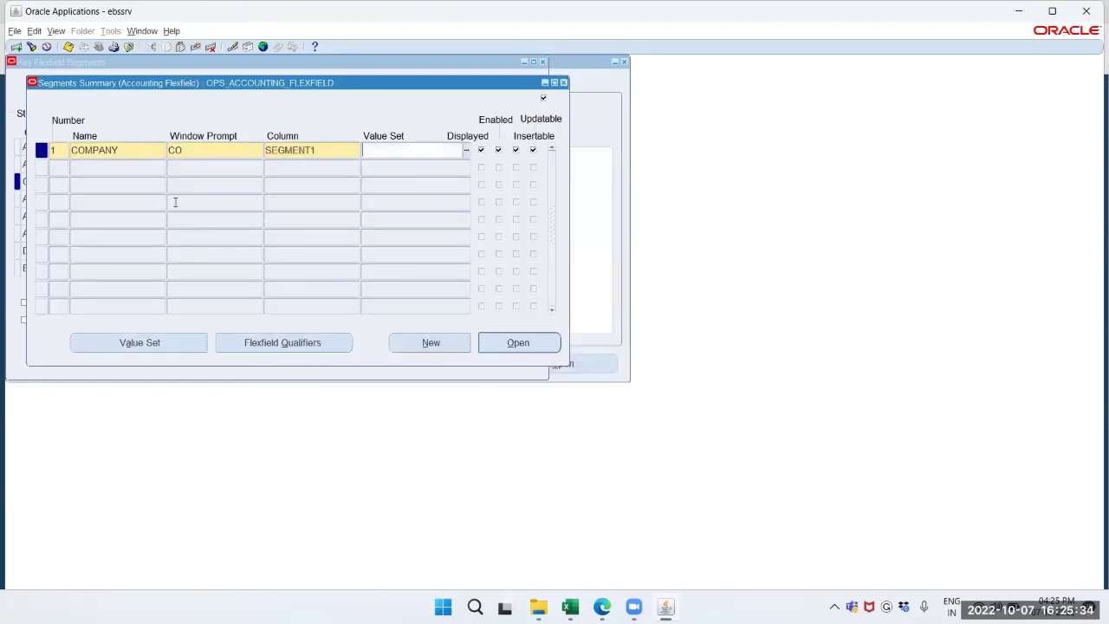
Step: Add segment number 2 named DIVISION with window prompt DIV and column SEGMENT2
{"action": "left_click", "coordinate": [57, 167]}
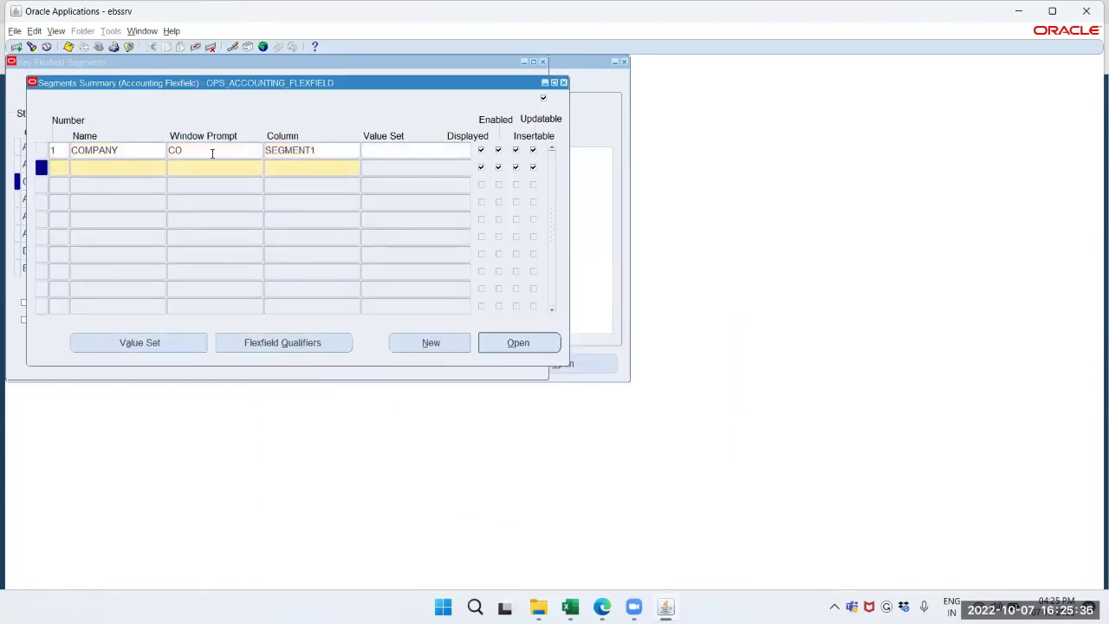
{"action": "type", "text": "2"}
{"action": "key", "text": "Tab"}
{"action": "type", "text": "DIVISION"}
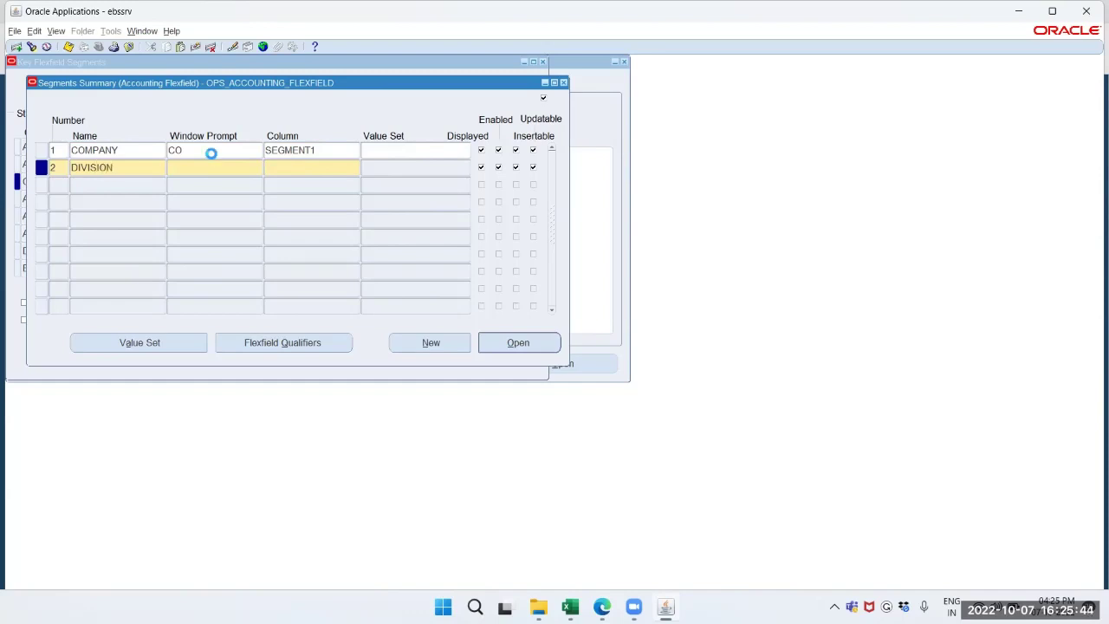
{"action": "key", "text": "Tab"}
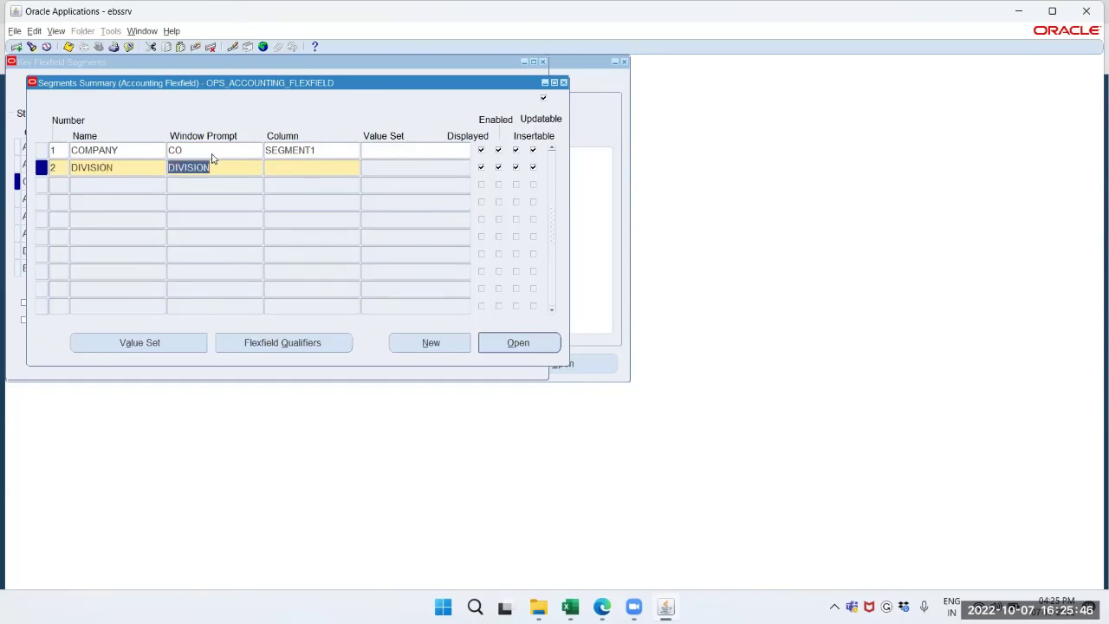
{"action": "type", "text": "DIV"}
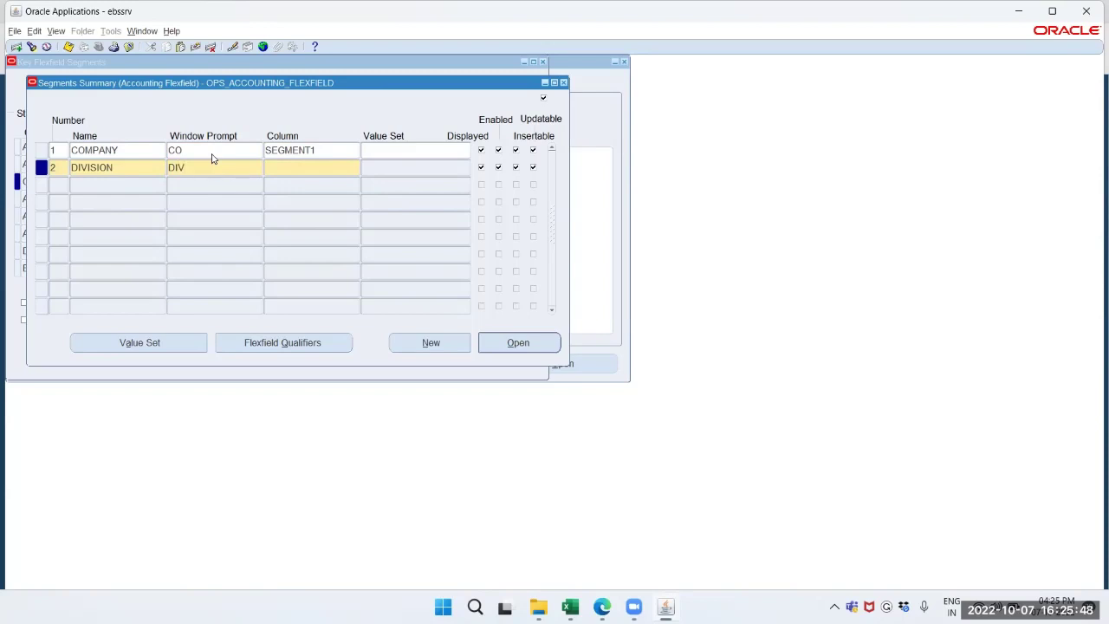
{"action": "key", "text": "Tab"}
{"action": "left_click", "coordinate": [355, 168]}
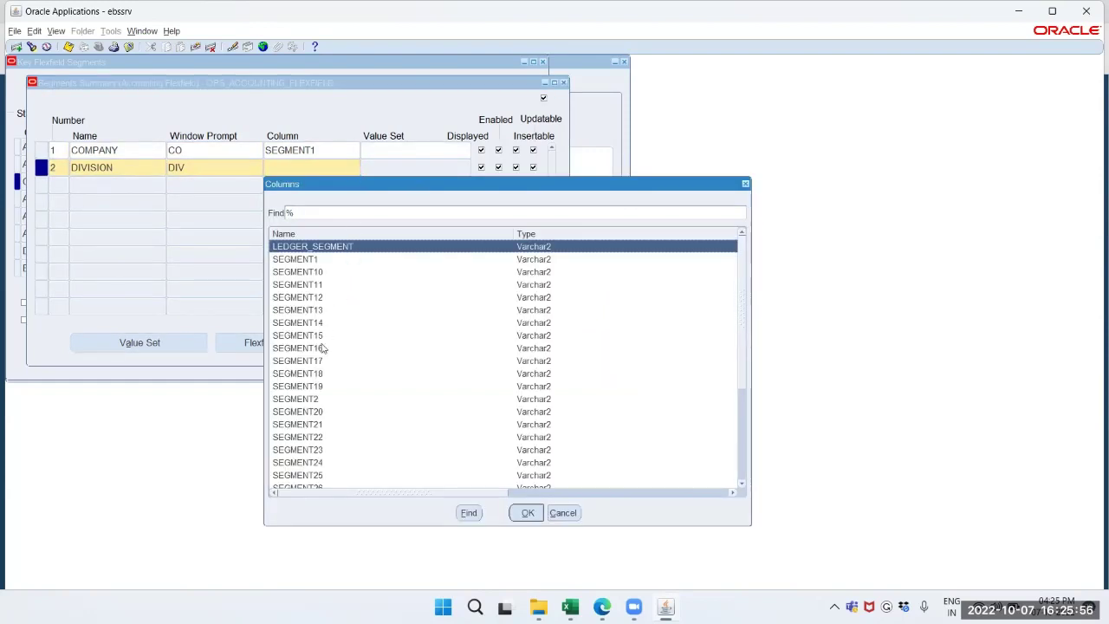
{"action": "left_click", "coordinate": [319, 401]}
{"action": "left_click", "coordinate": [524, 512]}
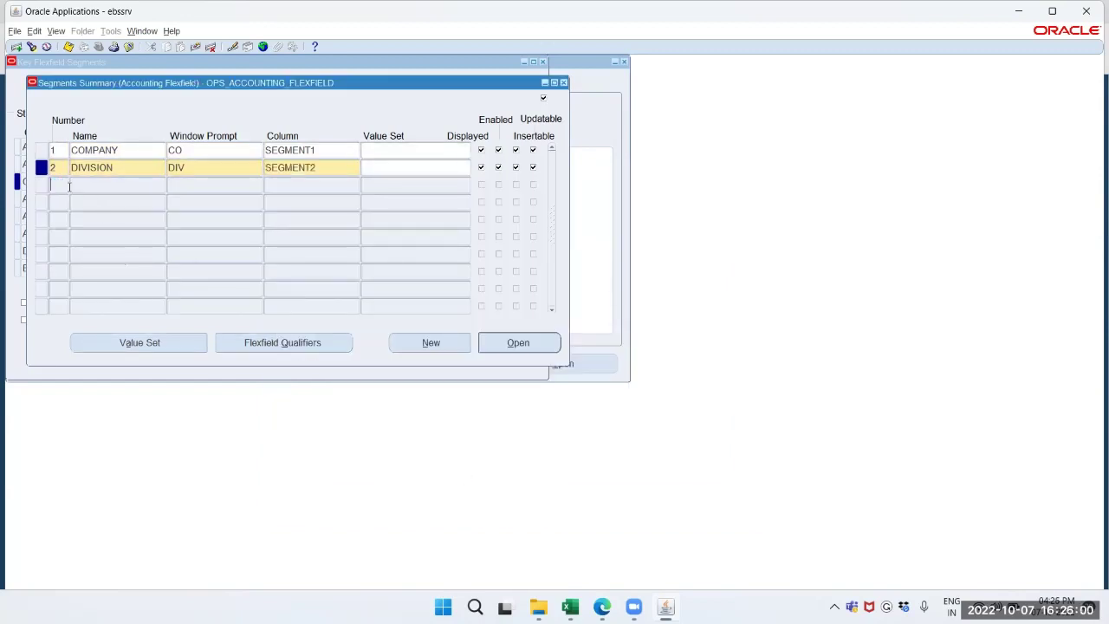
Step: Add segment number 3 named ACCOUNT with window prompt ACCT and column SEGMENT3
{"action": "left_click", "coordinate": [106, 189]}
{"action": "type", "text": "3"}
{"action": "key", "text": "Tab"}
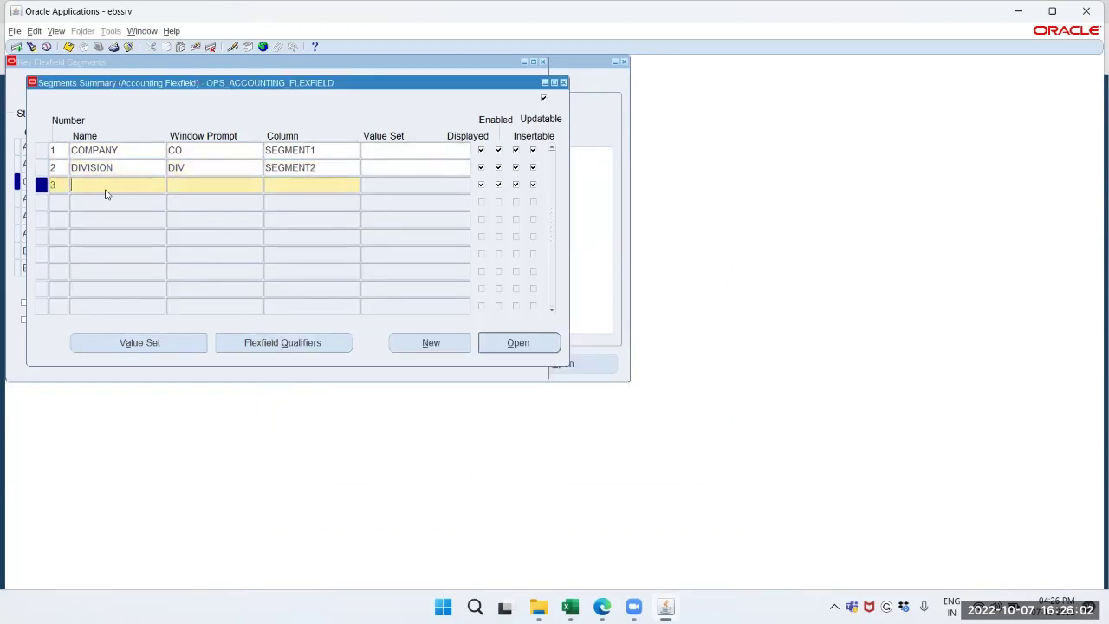
{"action": "type", "text": "ACCOUNT"}
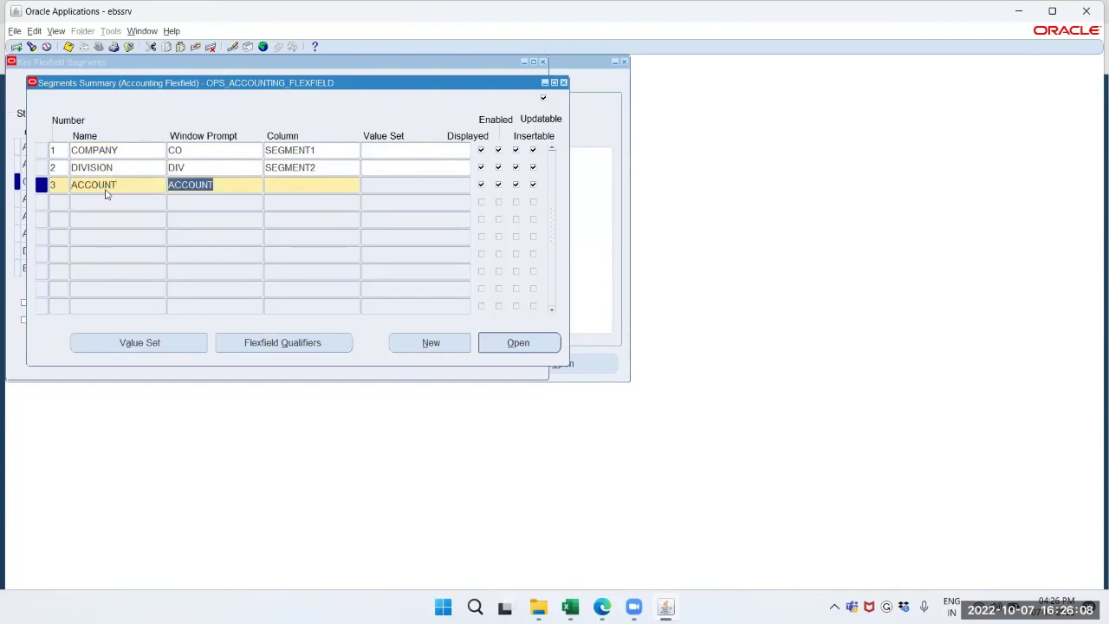
{"action": "type", "text": "ACCT"}
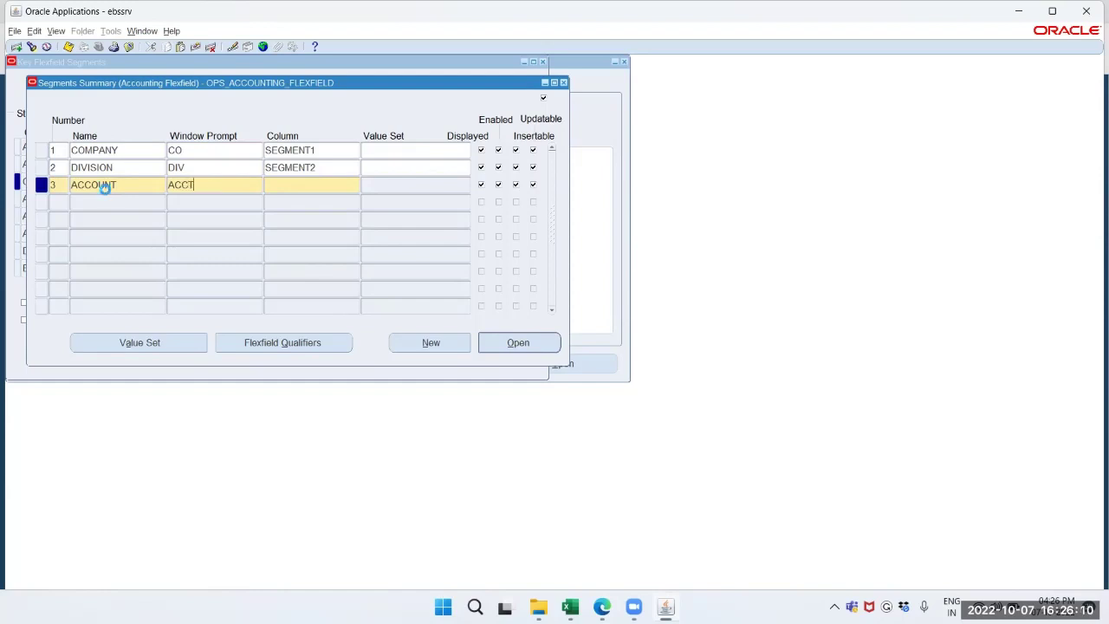
{"action": "key", "text": "Tab"}
{"action": "left_click", "coordinate": [355, 184]}
{"action": "scroll", "coordinate": [312, 319], "scroll_direction": "down", "scroll_amount": 2}
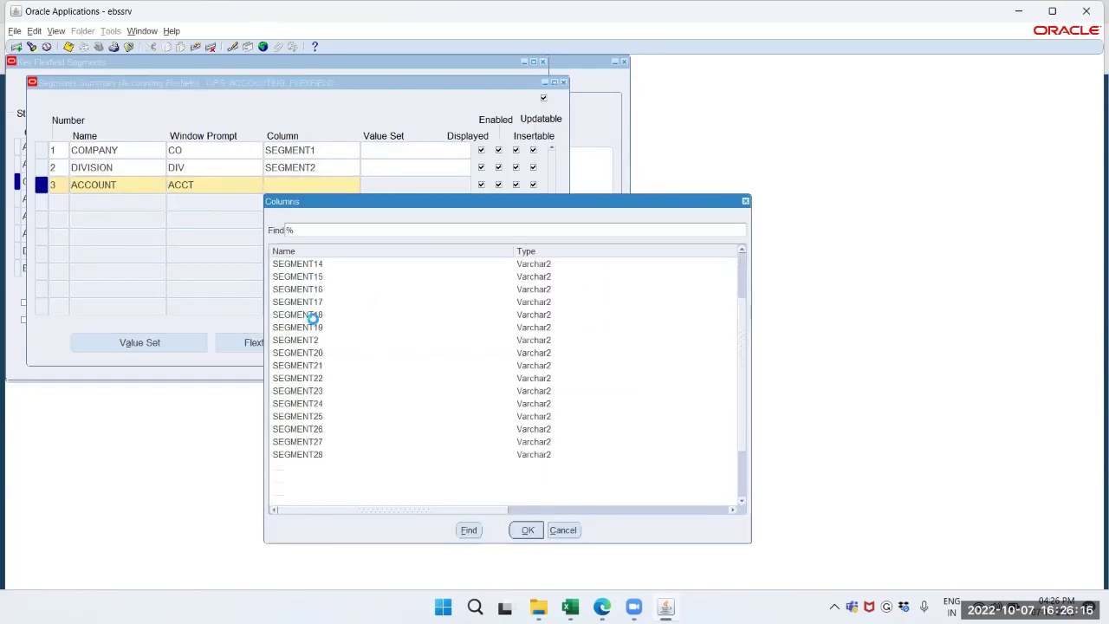
{"action": "scroll", "coordinate": [314, 390], "scroll_direction": "down", "scroll_amount": 1}
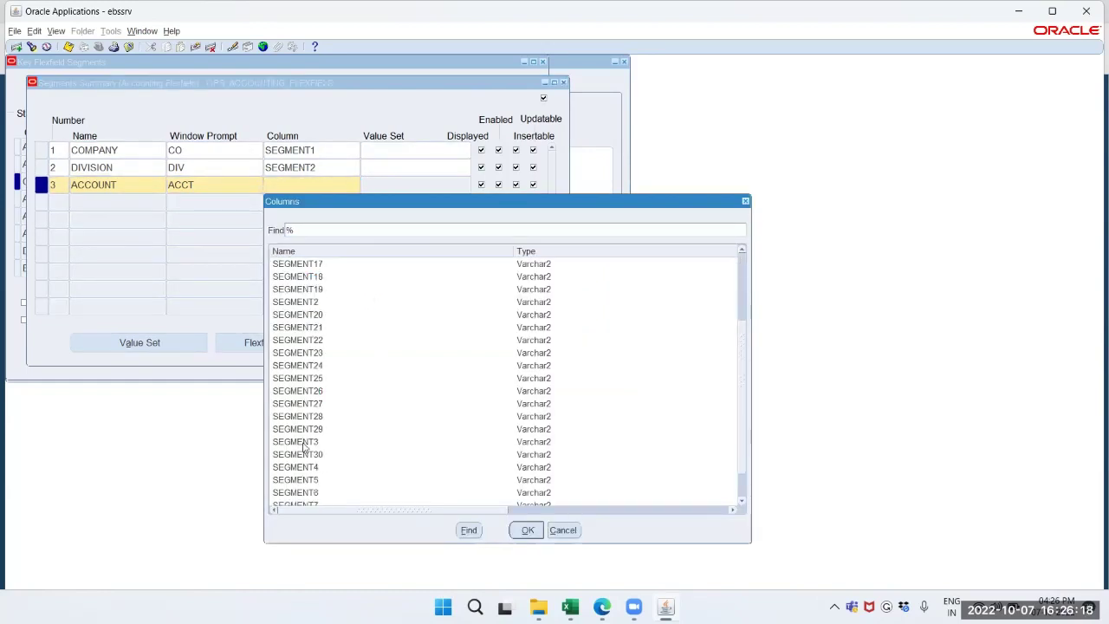
{"action": "left_click", "coordinate": [305, 444]}
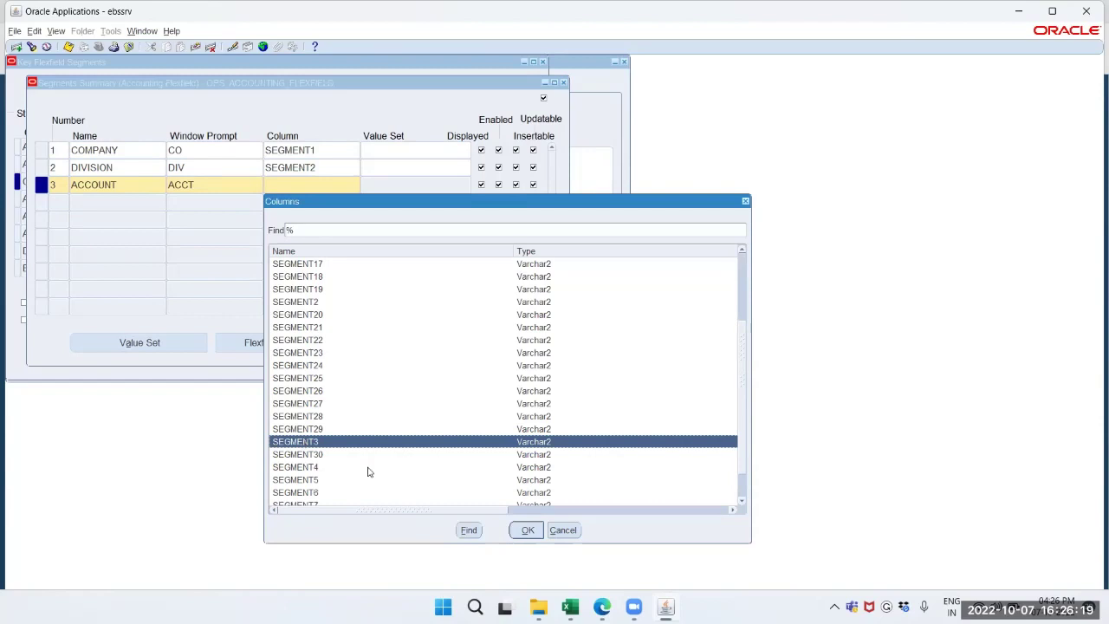
{"action": "left_click", "coordinate": [526, 531]}
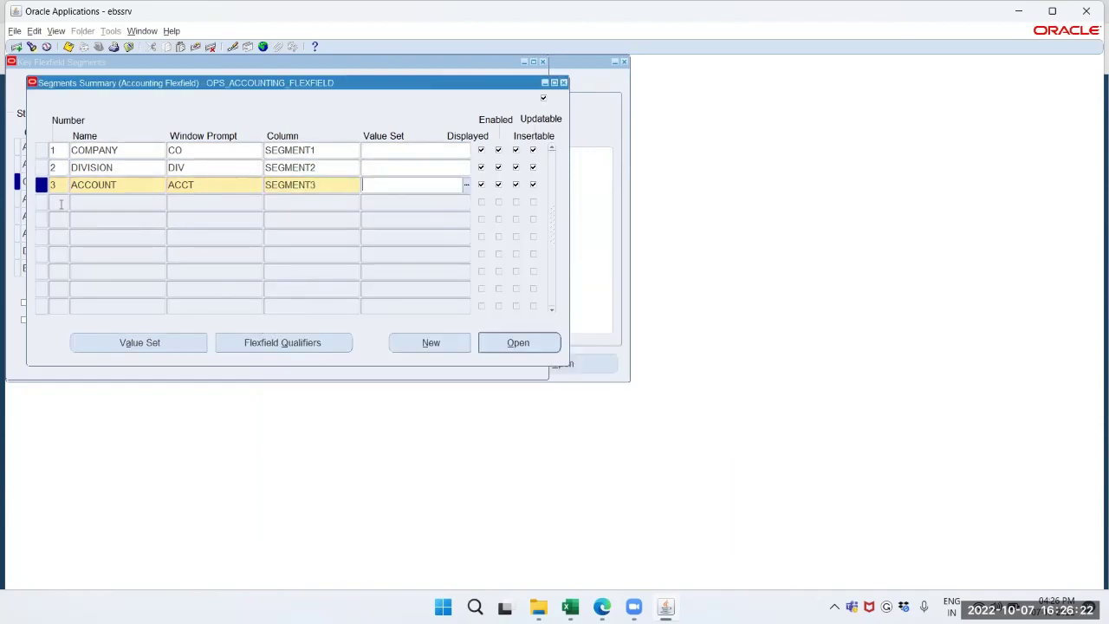
Step: Add segment number 4 named PRODUCT with window prompt PDT and column SEGMENT4
{"action": "key", "text": "Down"}
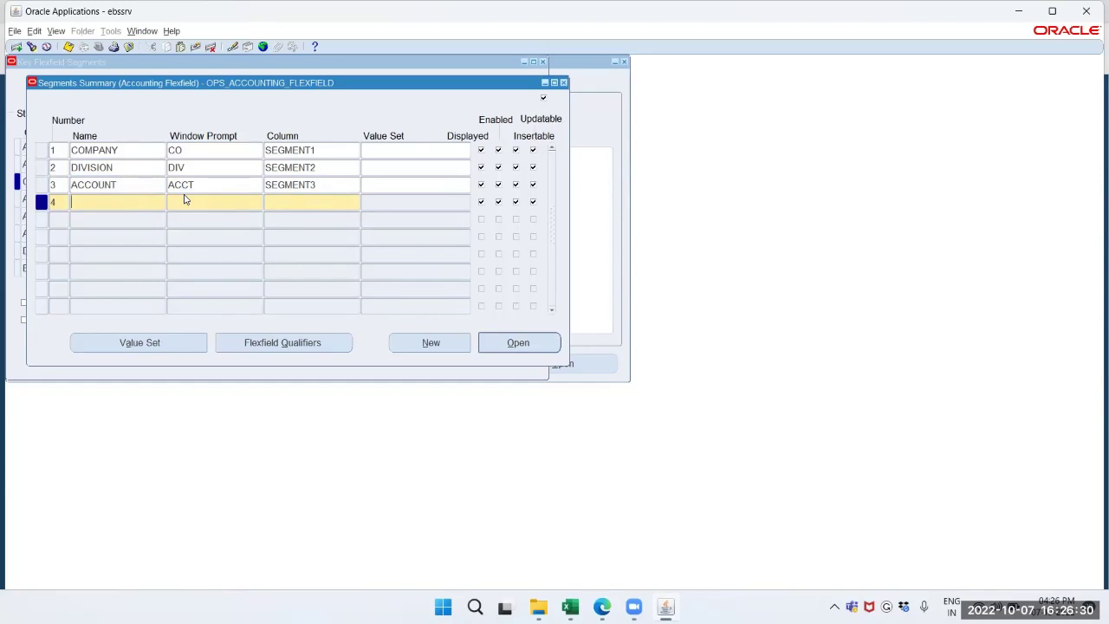
{"action": "type", "text": "PRODUCT"}
{"action": "left_click", "coordinate": [183, 199]}
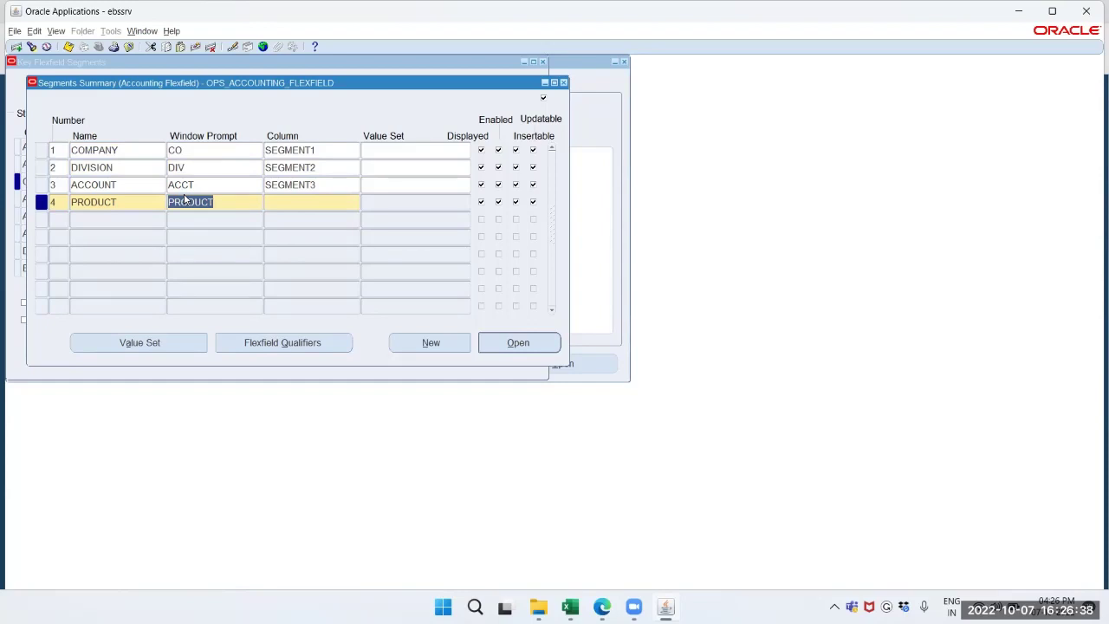
{"action": "type", "text": "PD"}
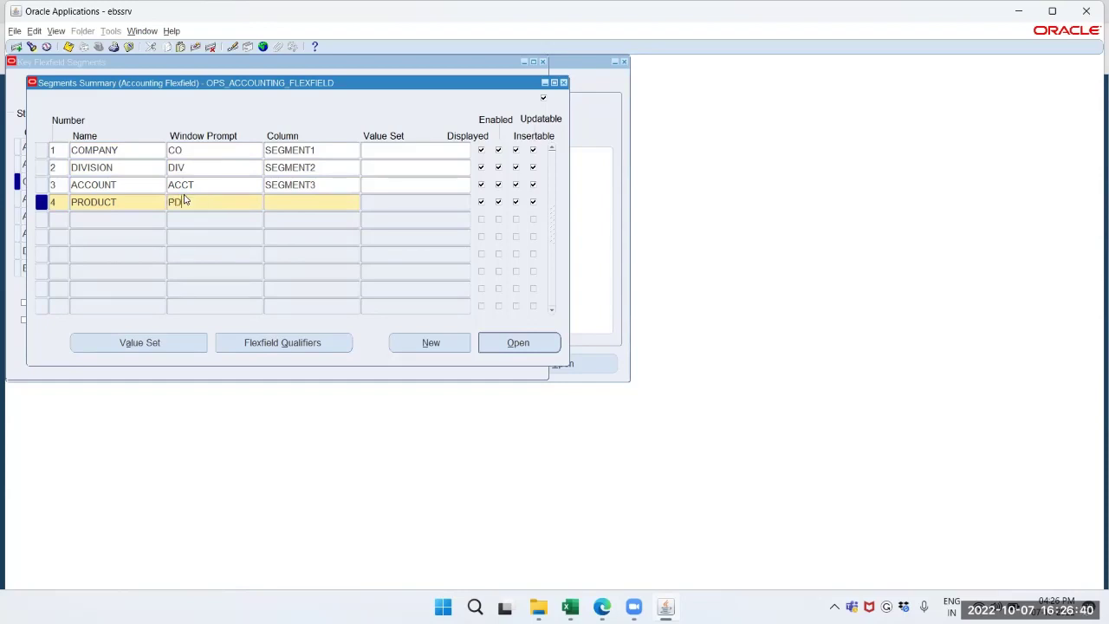
{"action": "type", "text": "T"}
{"action": "key", "text": "Tab"}
{"action": "left_click", "coordinate": [355, 202]}
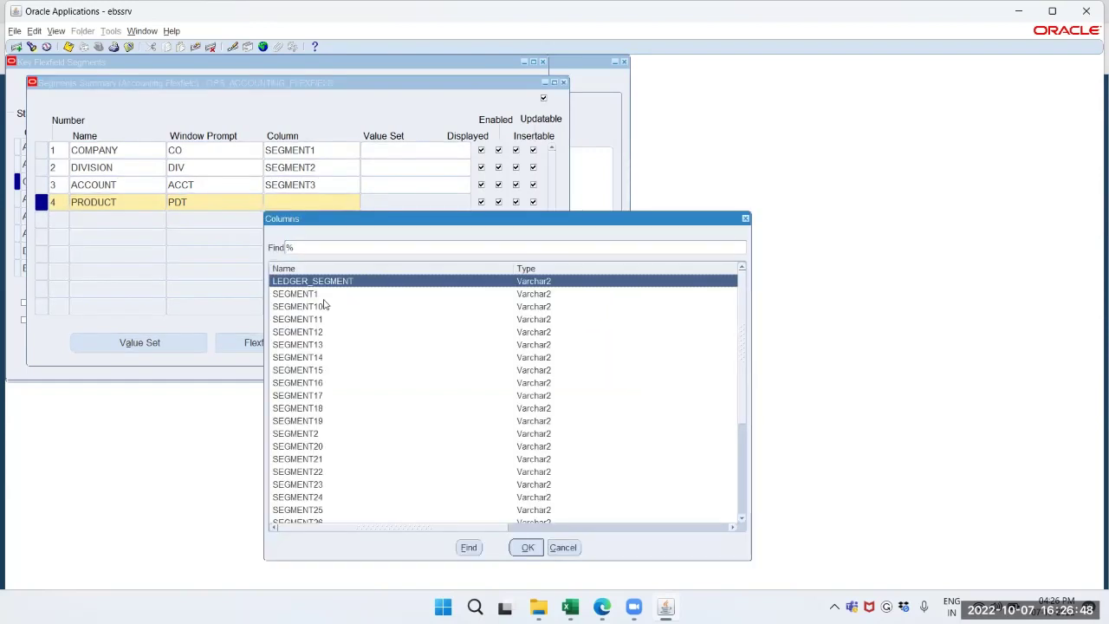
{"action": "scroll", "coordinate": [318, 337], "scroll_direction": "down", "scroll_amount": 5}
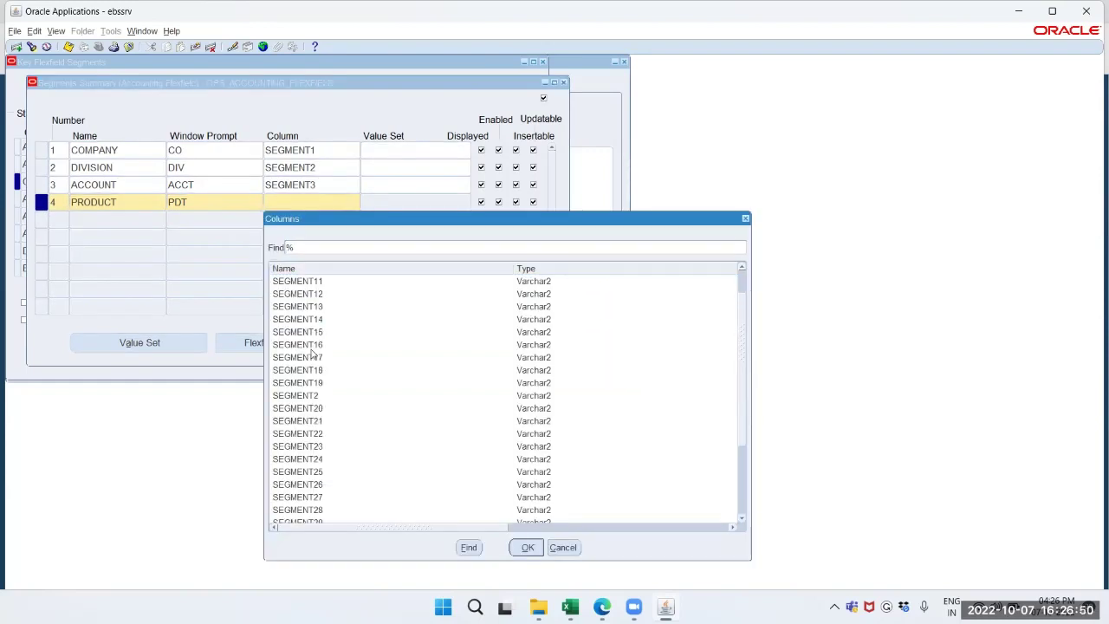
{"action": "scroll", "coordinate": [312, 357], "scroll_direction": "down", "scroll_amount": 3}
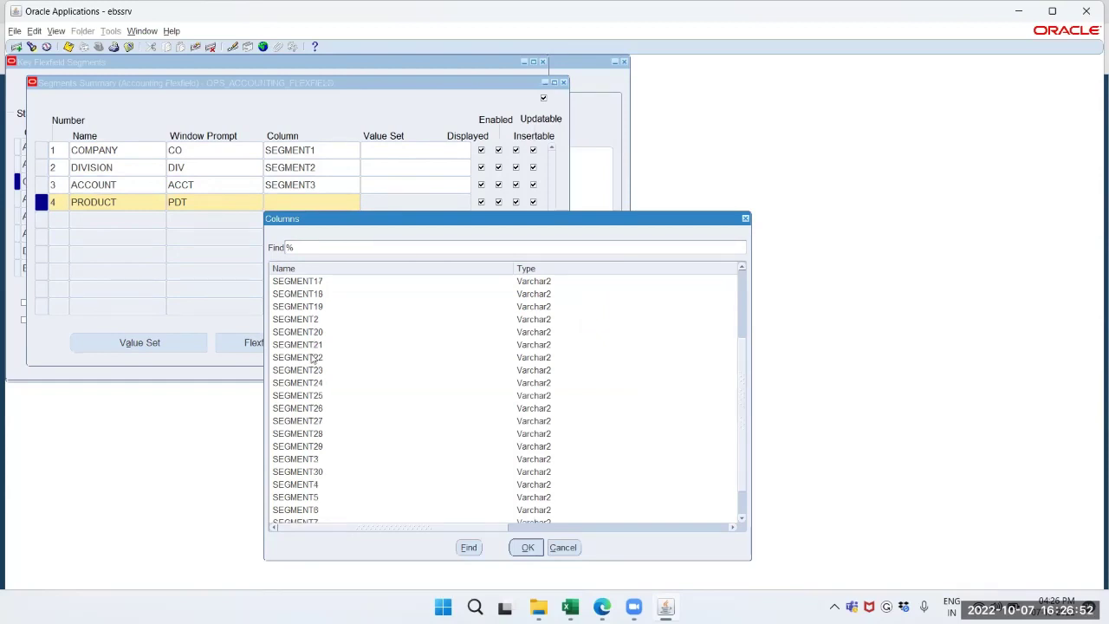
{"action": "left_click", "coordinate": [304, 484]}
{"action": "left_click", "coordinate": [523, 547]}
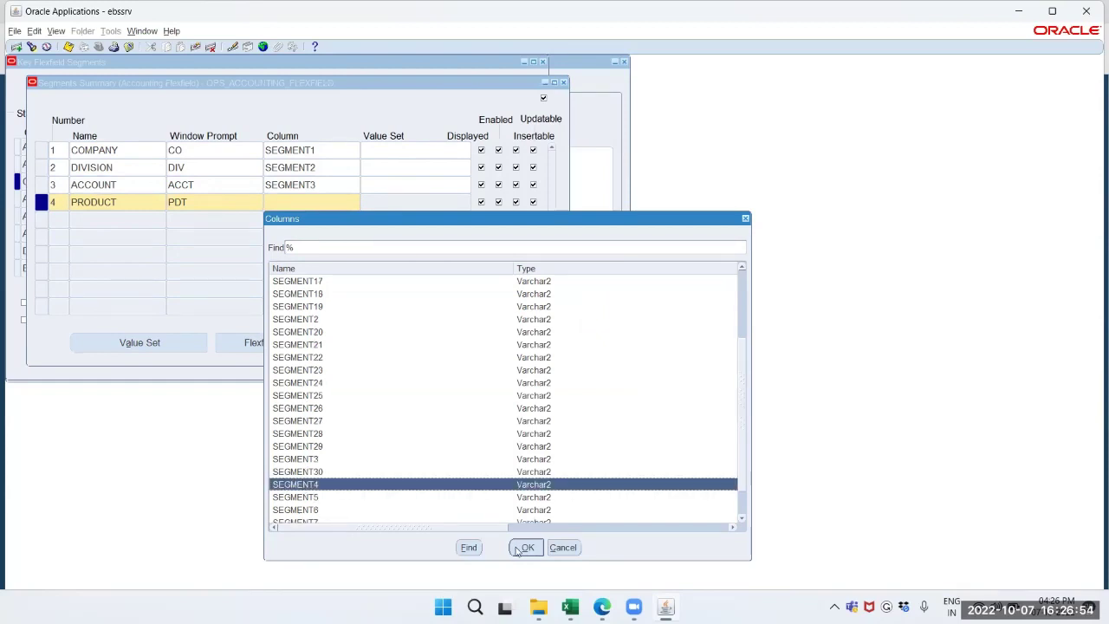
Step: Add segment number 5 named INTERCOMPANY with window prompt IC and column SEGMENT5
{"action": "left_click", "coordinate": [87, 216]}
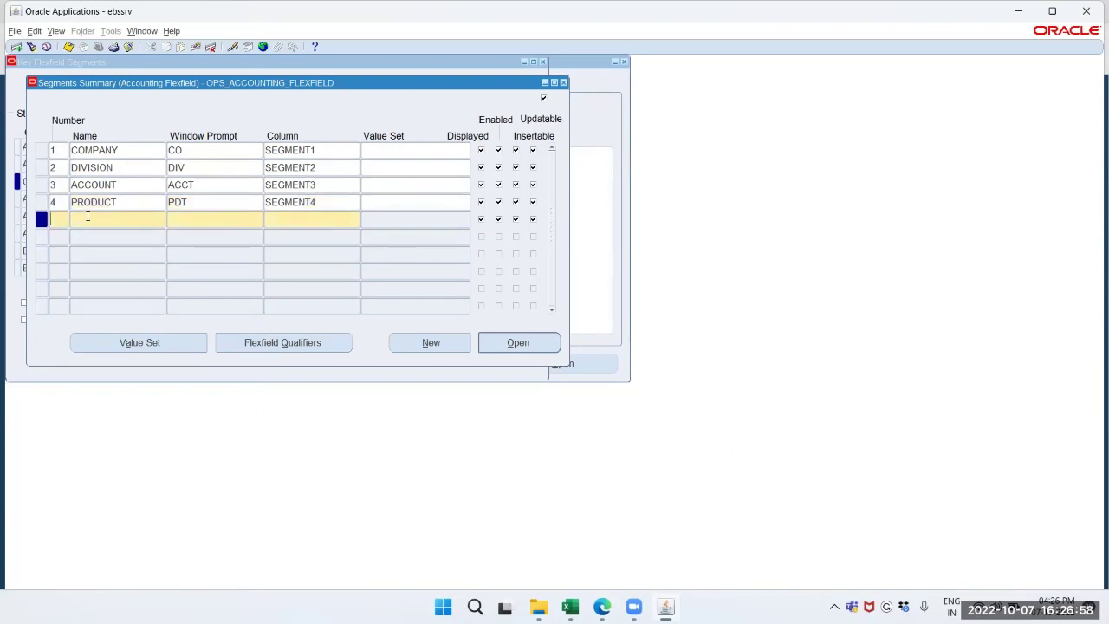
{"action": "type", "text": "5"}
{"action": "key", "text": "Tab"}
{"action": "type", "text": "INTER"}
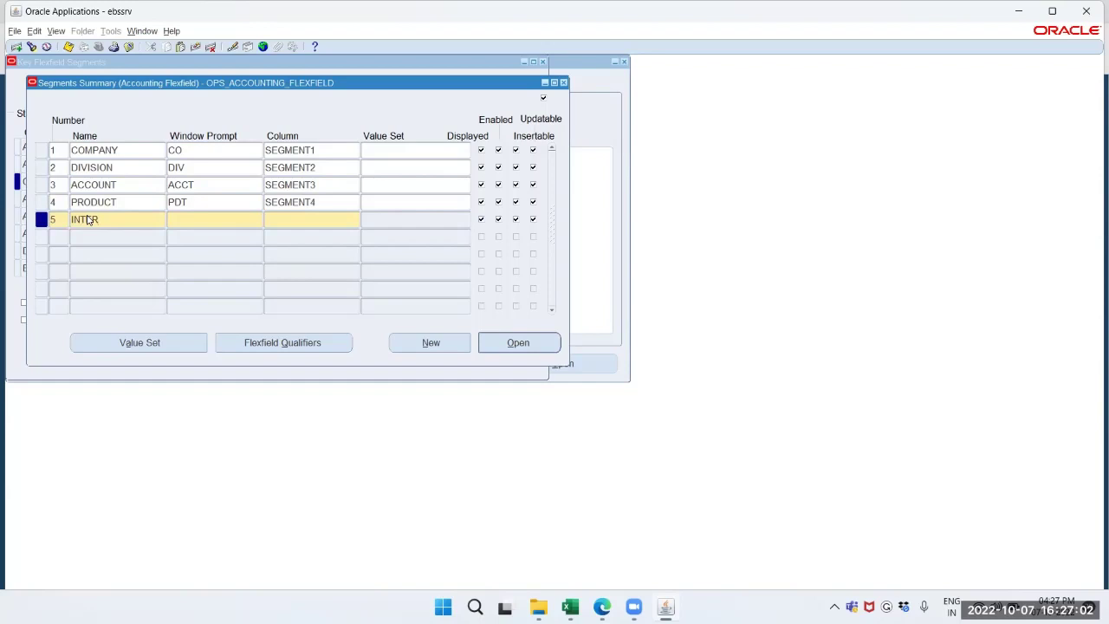
{"action": "type", "text": "COMPANY"}
{"action": "key", "text": "Tab"}
{"action": "type", "text": "IC"}
{"action": "key", "text": "Tab"}
{"action": "left_click", "coordinate": [356, 219]}
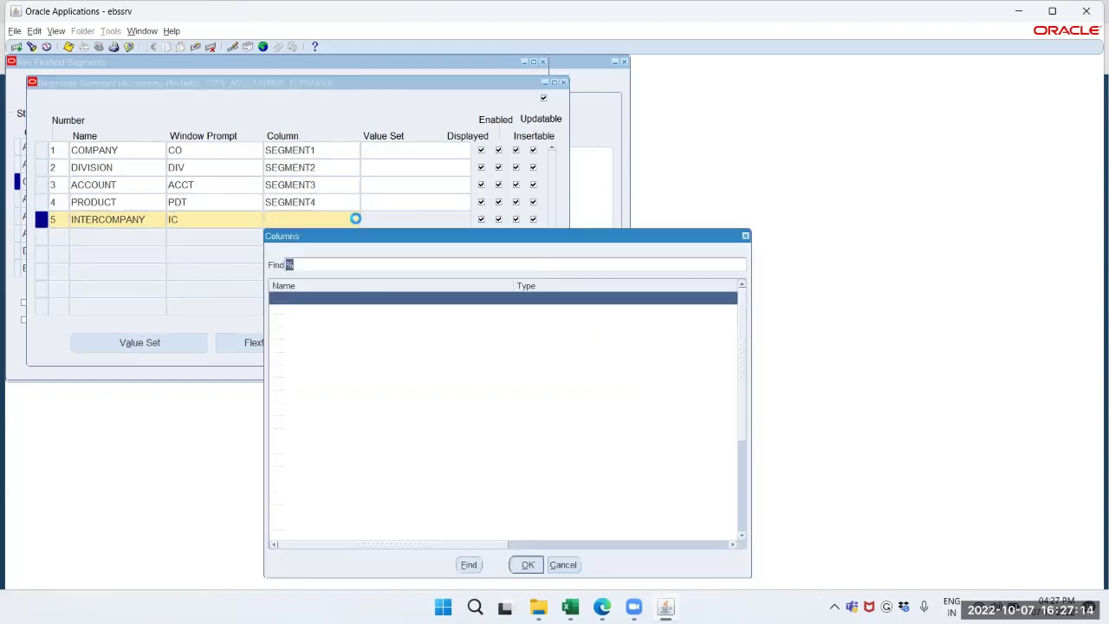
{"action": "scroll", "coordinate": [332, 348], "scroll_direction": "down", "scroll_amount": 1}
{"action": "scroll", "coordinate": [332, 349], "scroll_direction": "down", "scroll_amount": 3}
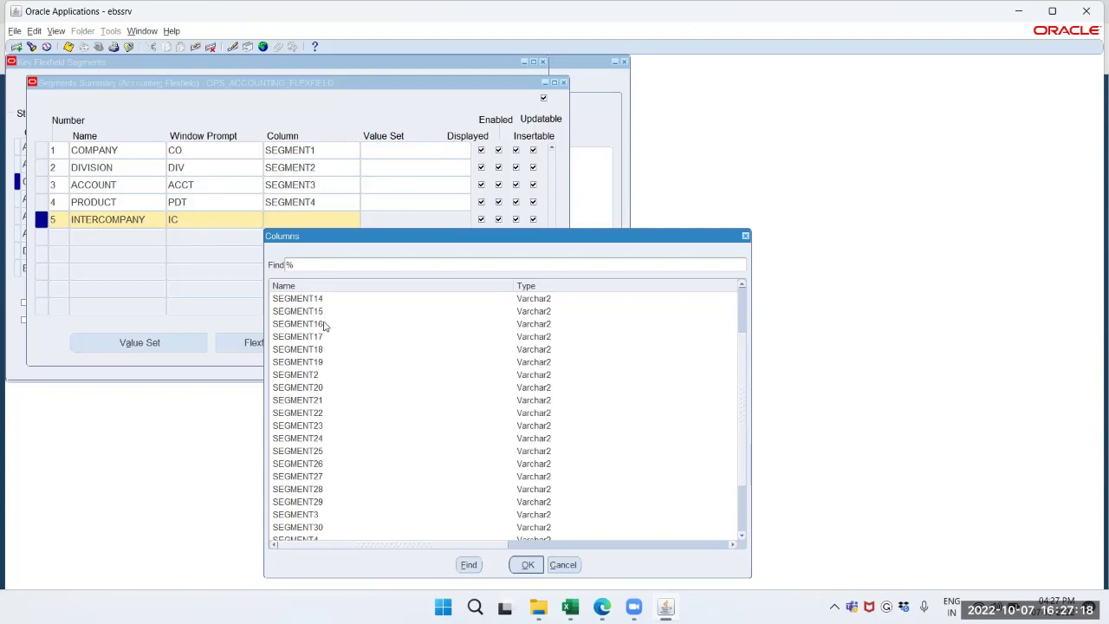
{"action": "scroll", "coordinate": [325, 343], "scroll_direction": "down", "scroll_amount": 3}
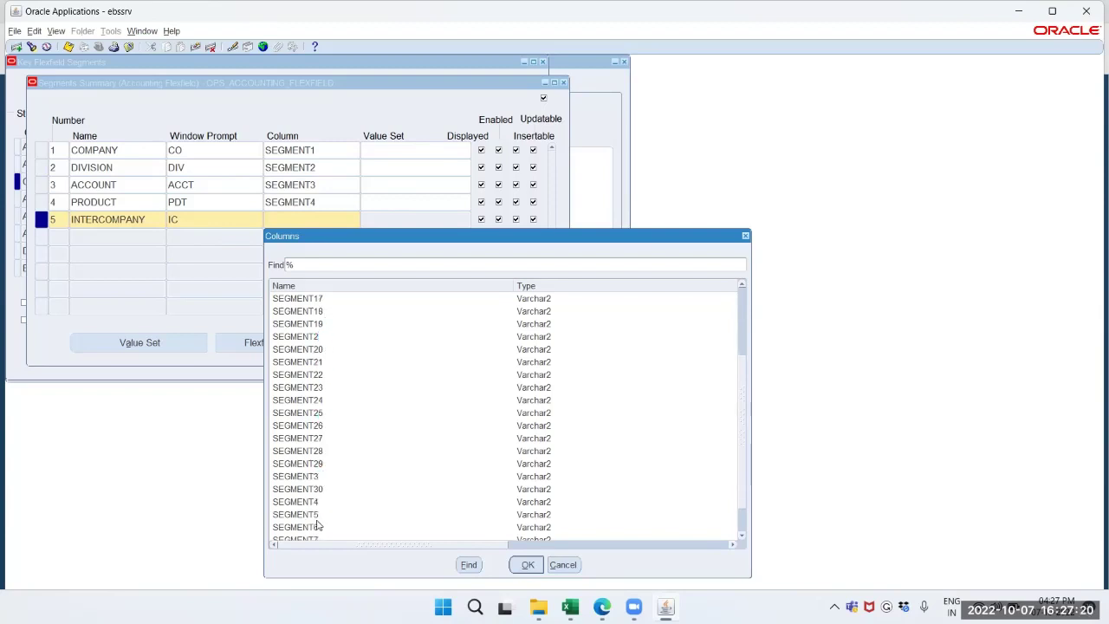
{"action": "left_click", "coordinate": [309, 516]}
{"action": "left_click", "coordinate": [526, 569]}
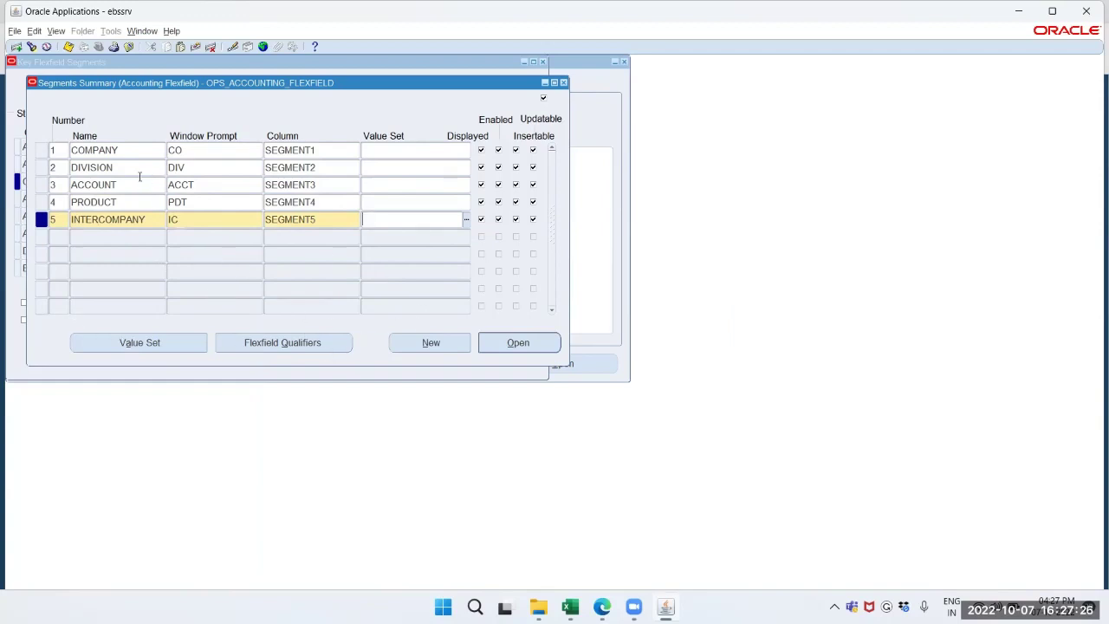
Step: Start a value set for the COMPANY segment named OPS COMPANY with the description OPERATION COMPANY
{"action": "left_click", "coordinate": [54, 149]}
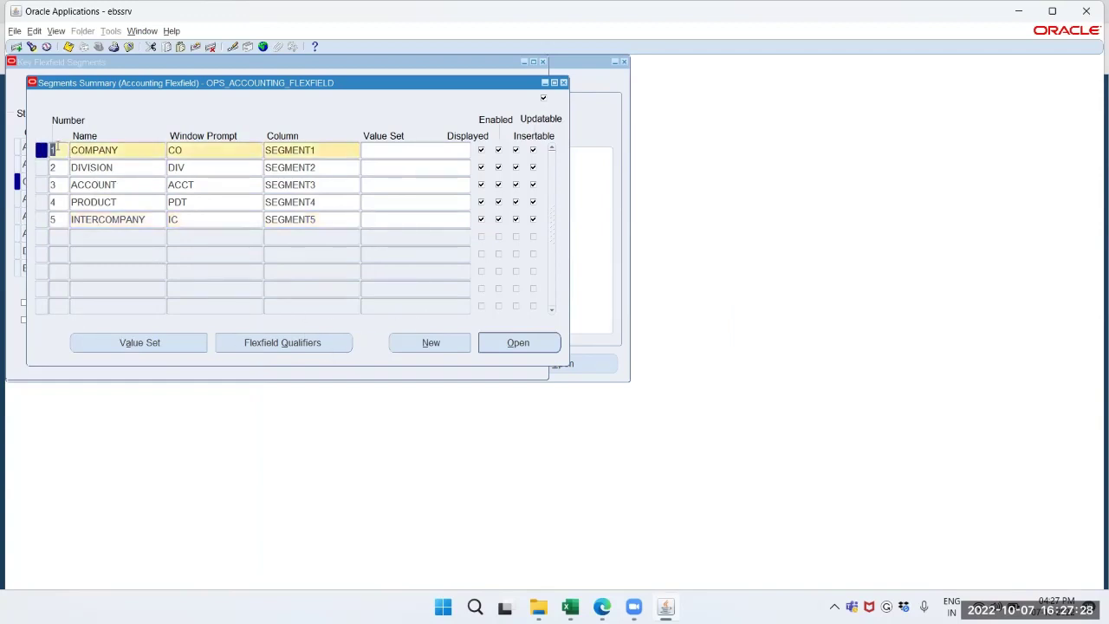
{"action": "left_click", "coordinate": [135, 344]}
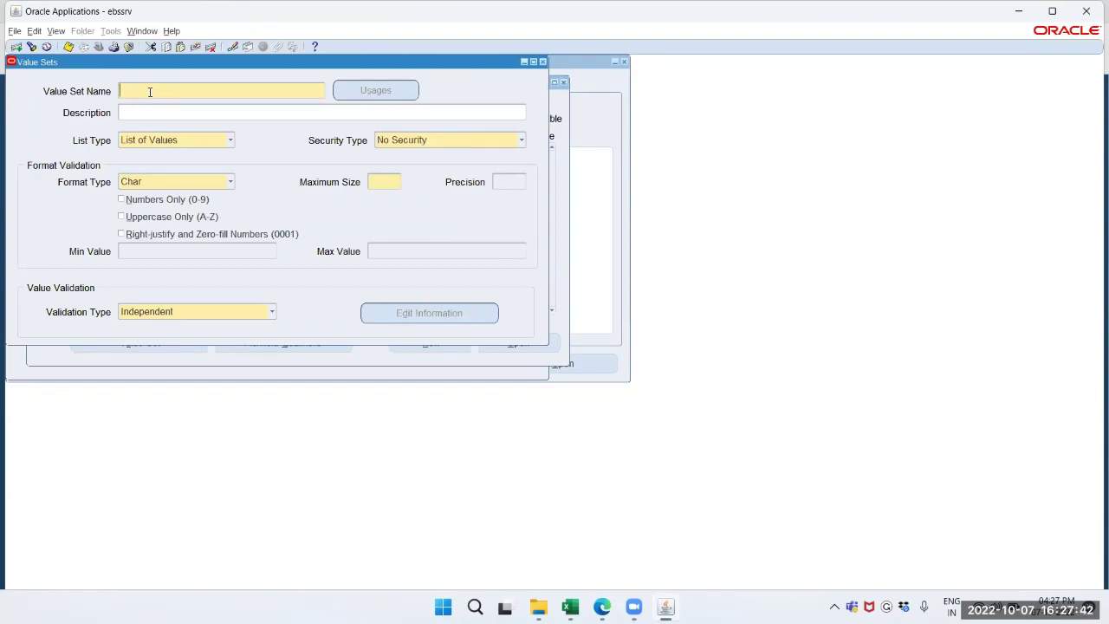
{"action": "type", "text": "OPS COMPANY"}
{"action": "key", "text": "Tab"}
{"action": "type", "text": "OPERATION"}
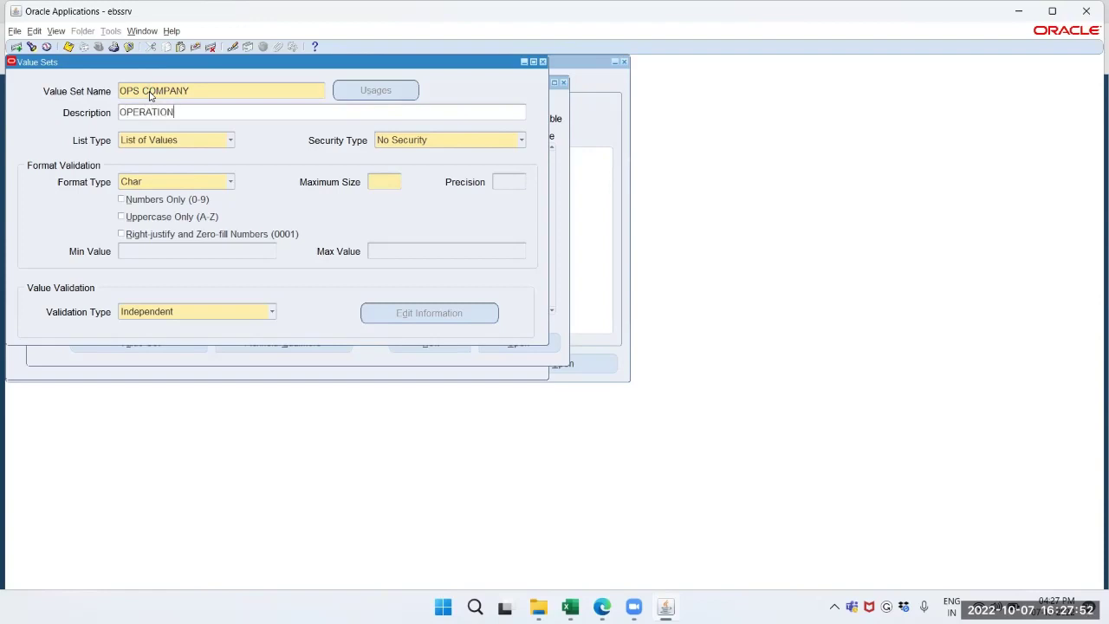
{"action": "type", "text": "S COMPANY"}
Step: Give the OPS COMPANY value set the list type List of Values, Non-Hierarchical Security and a maximum size of 2
{"action": "left_click", "coordinate": [196, 139]}
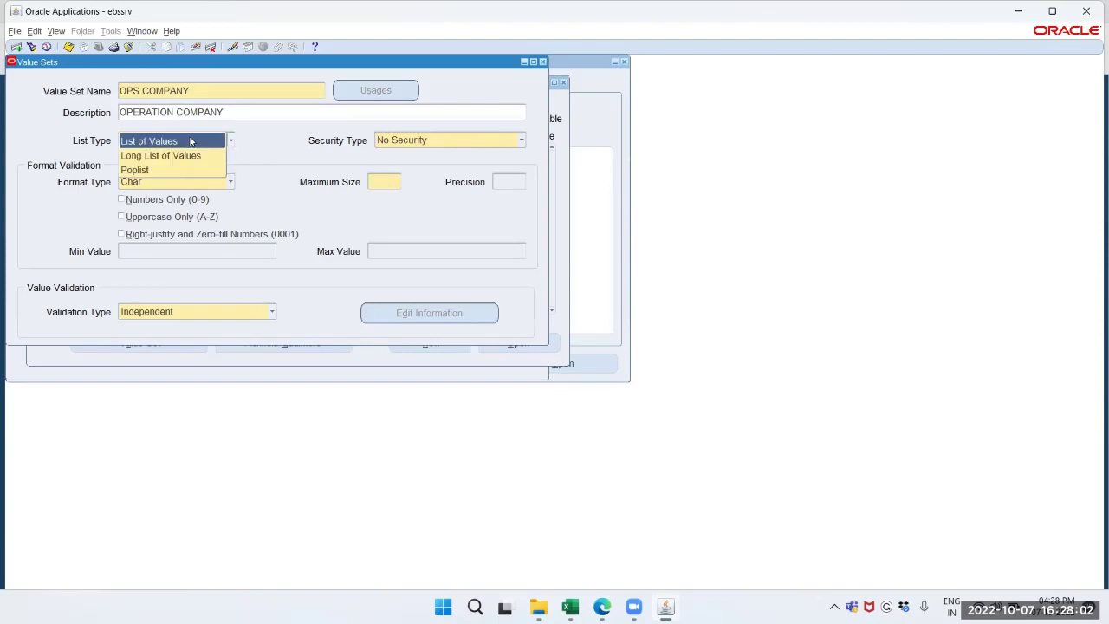
{"action": "left_click", "coordinate": [195, 147]}
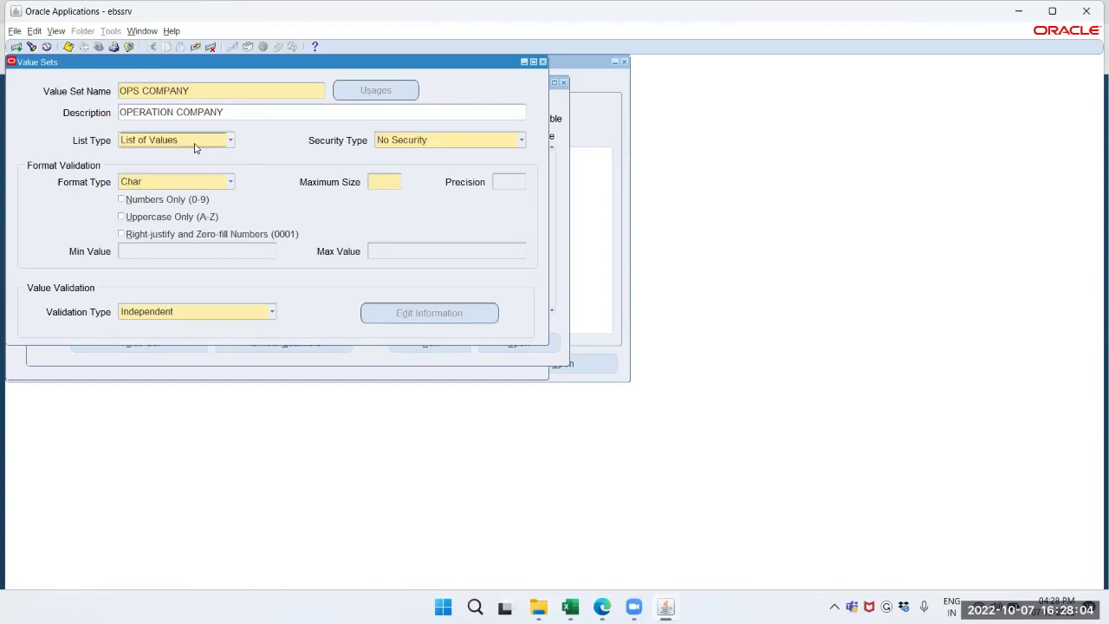
{"action": "left_click", "coordinate": [392, 141]}
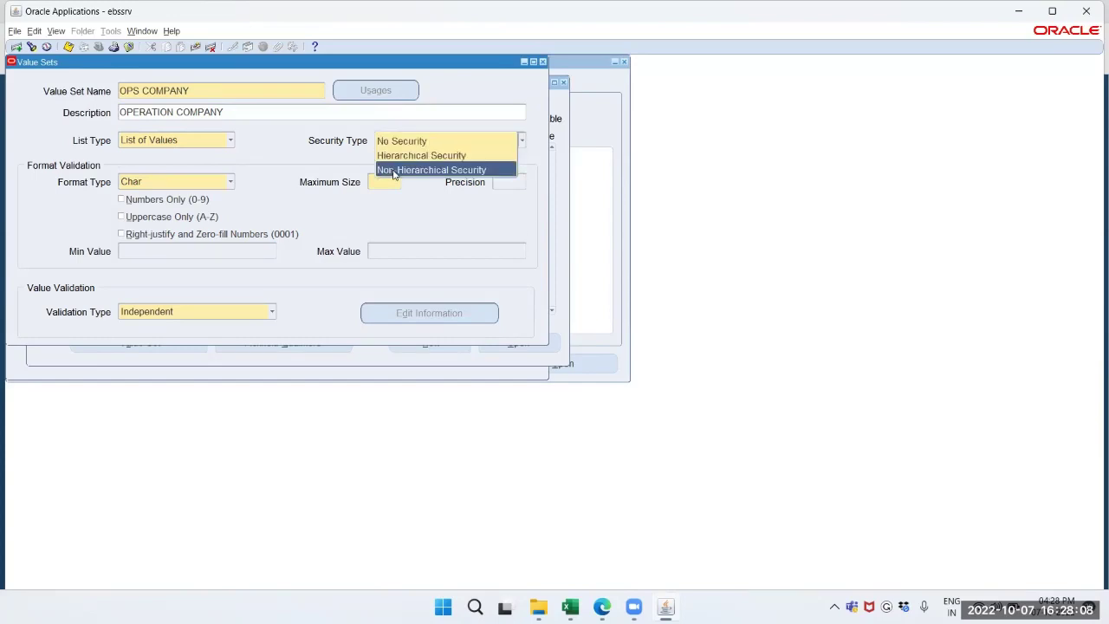
{"action": "left_click", "coordinate": [392, 172]}
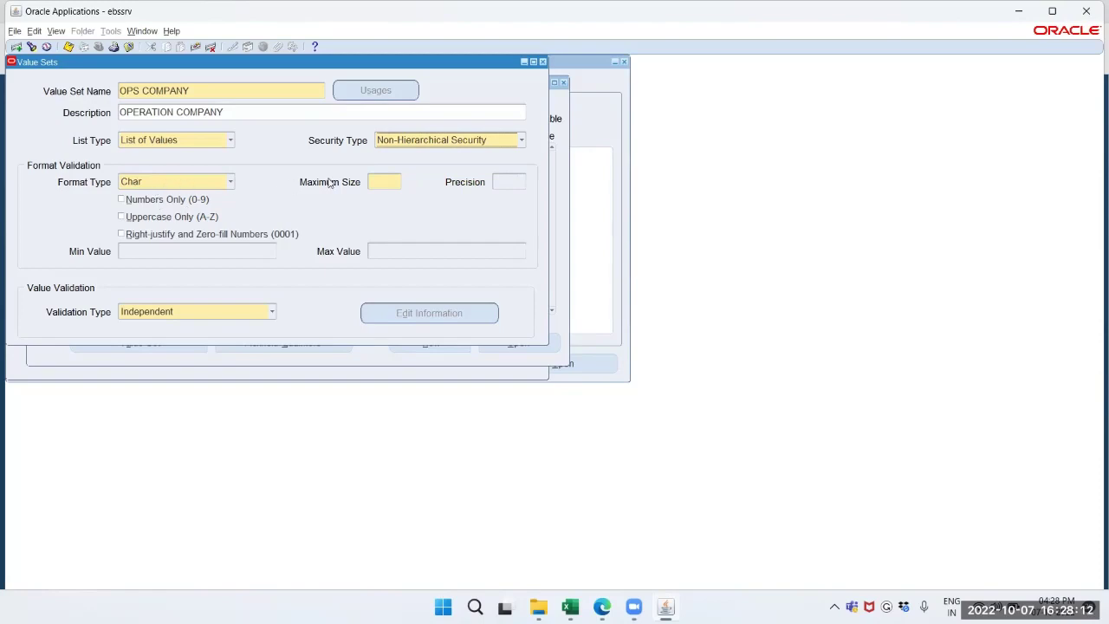
{"action": "left_click", "coordinate": [381, 181]}
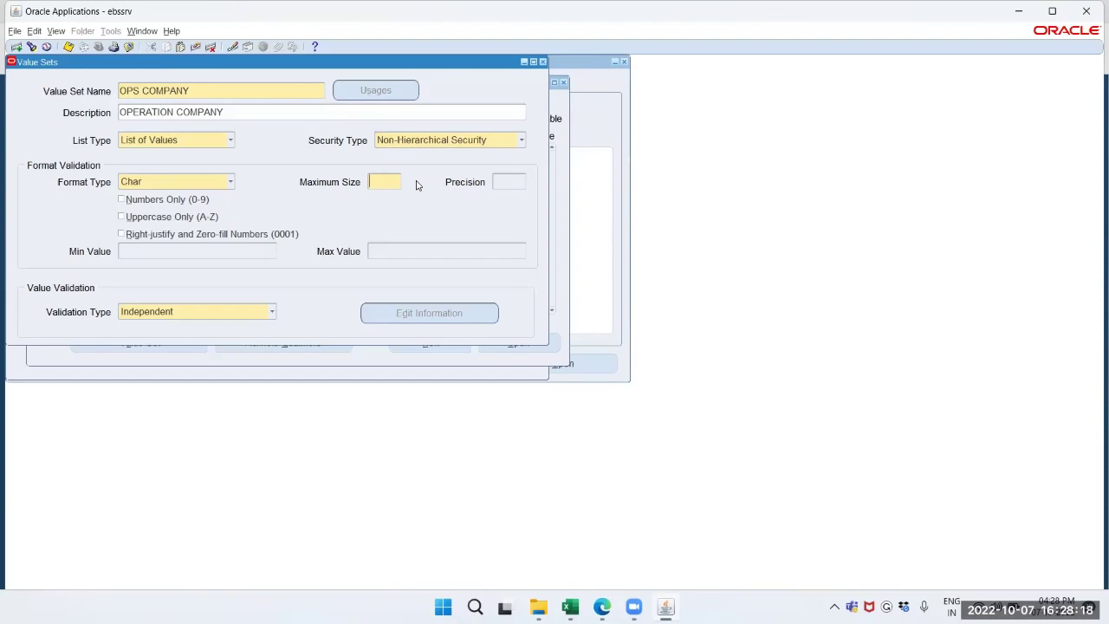
{"action": "type", "text": "2"}
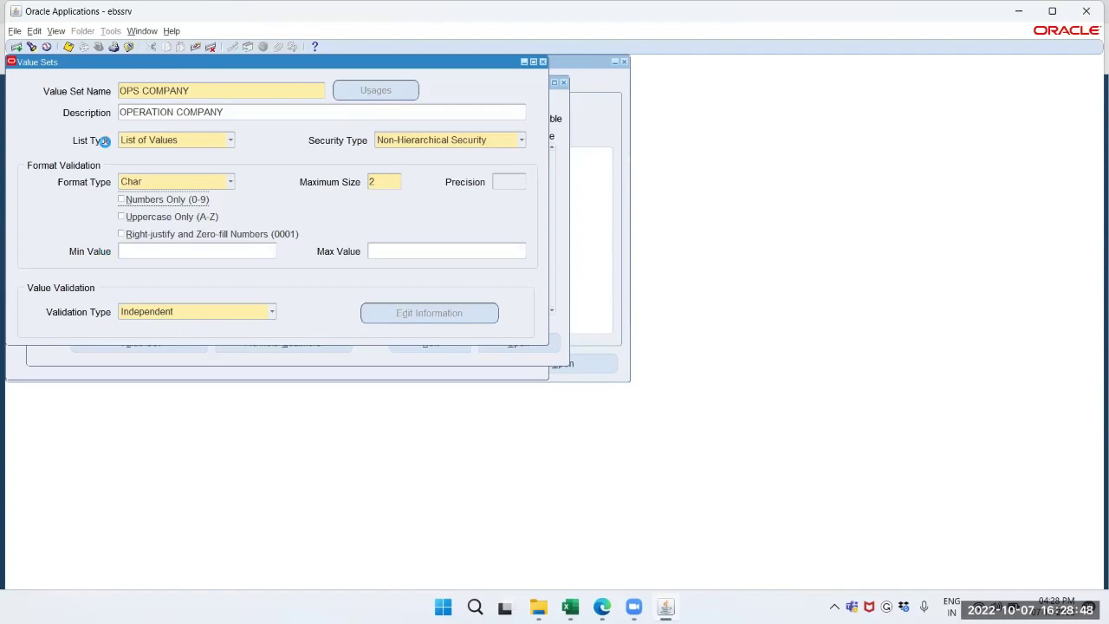
Step: Start a new value set record named OPS DIVISION with the description OPERATION DIVISION
{"action": "left_click", "coordinate": [47, 64]}
{"action": "key", "text": "F6"}
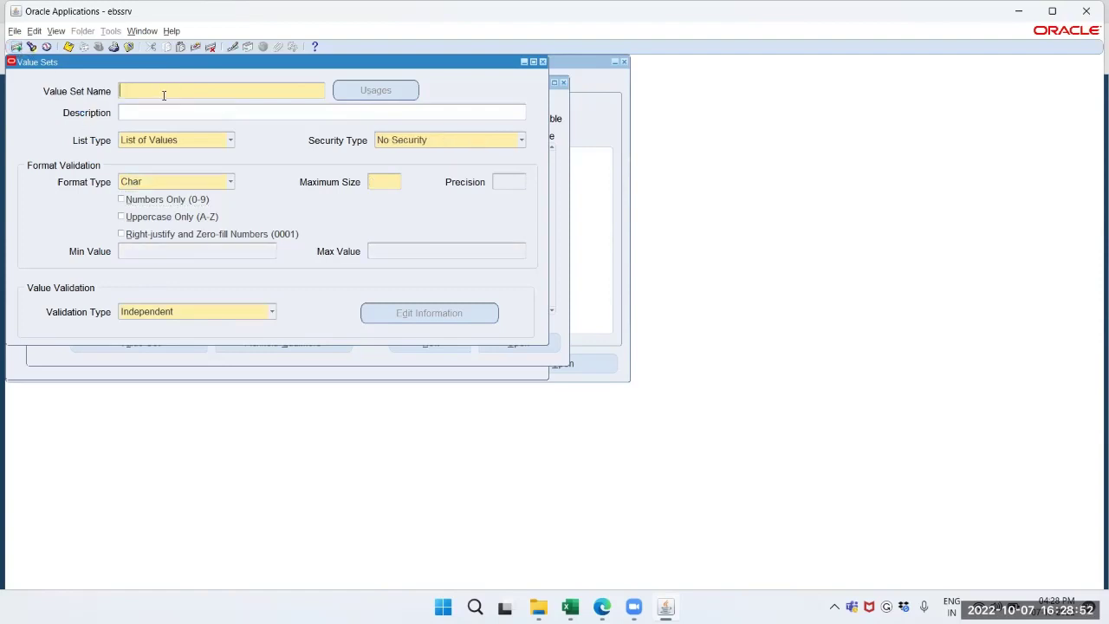
{"action": "type", "text": "OPS DIVISION"}
{"action": "key", "text": "Tab"}
{"action": "type", "text": "OPERATION"}
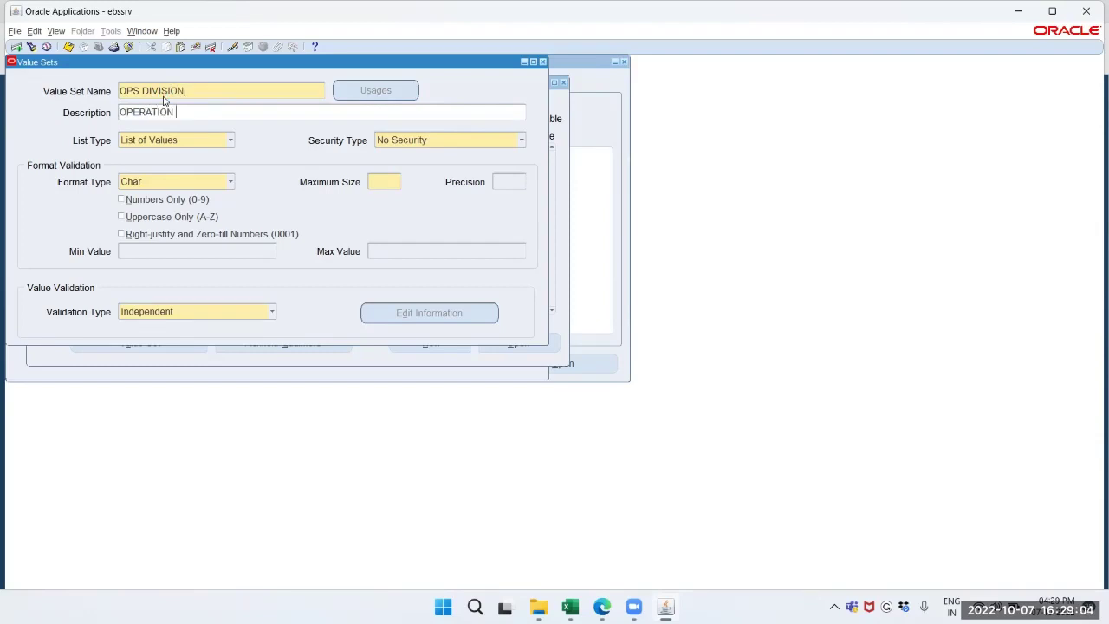
{"action": "type", "text": " DIVISION"}
{"action": "left_click", "coordinate": [162, 96]}
Step: Set the OPS DIVISION value set to Non-Hierarchical Security with a maximum size of 3
{"action": "left_click", "coordinate": [173, 138]}
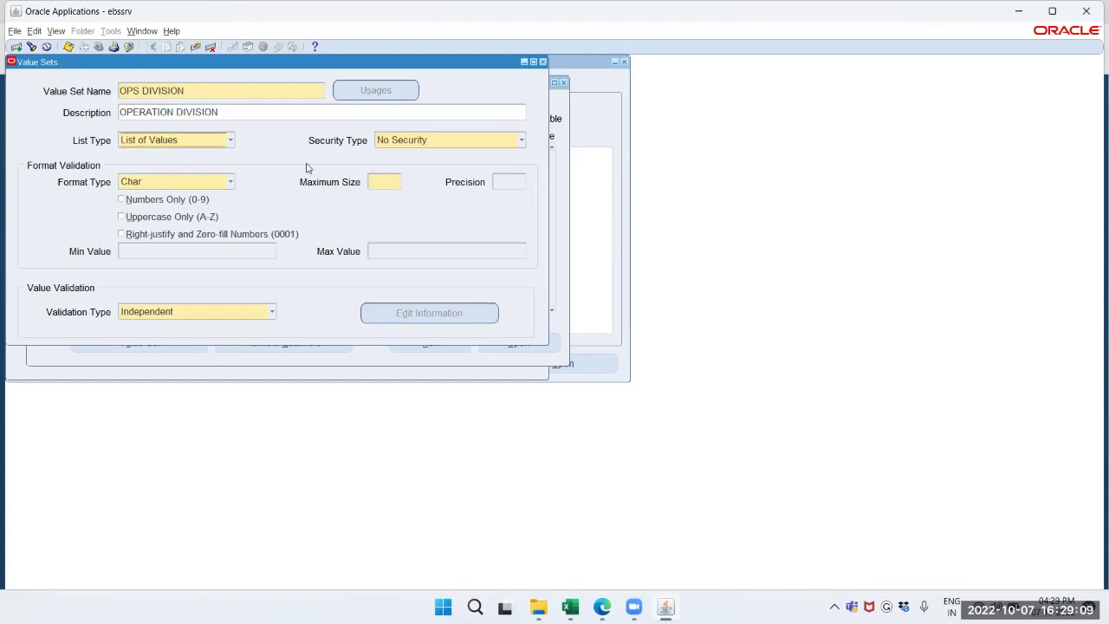
{"action": "left_click", "coordinate": [389, 141]}
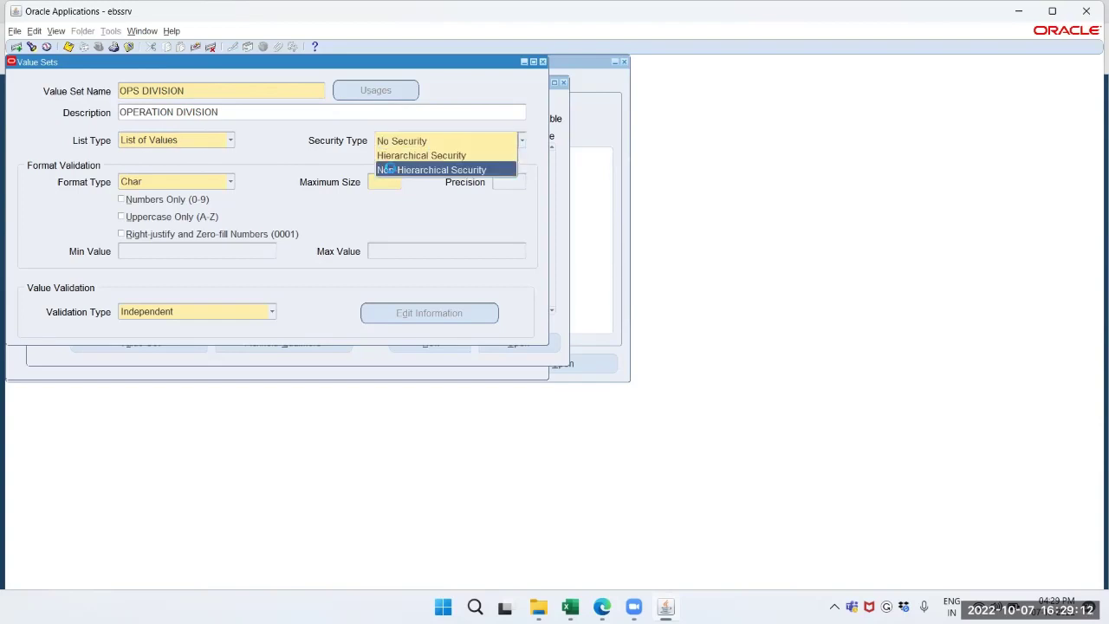
{"action": "left_click", "coordinate": [389, 170]}
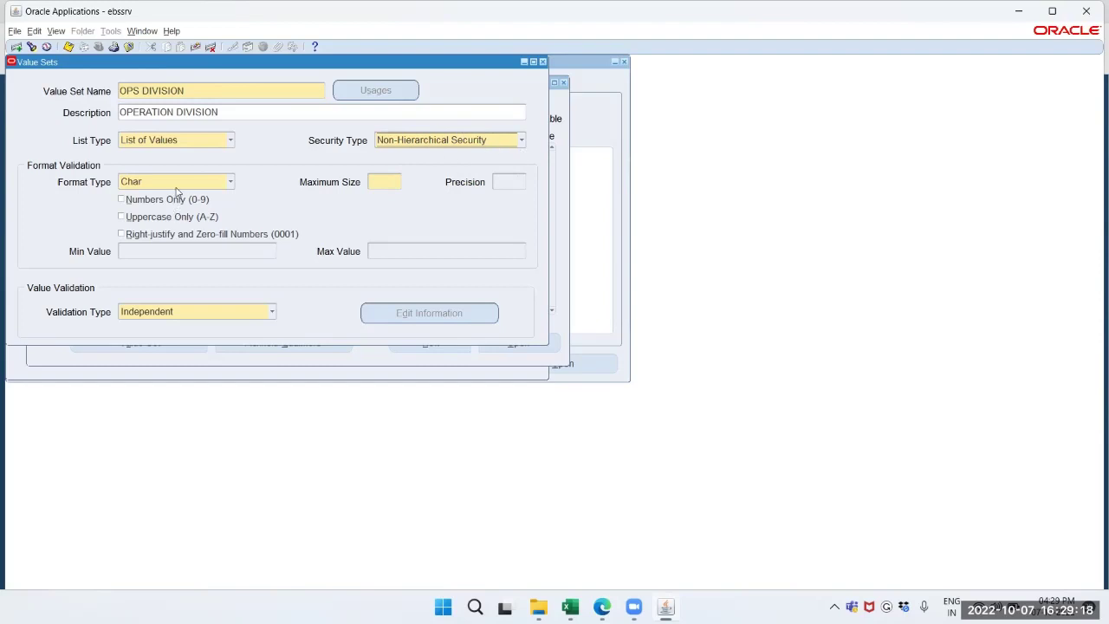
{"action": "left_click", "coordinate": [391, 182]}
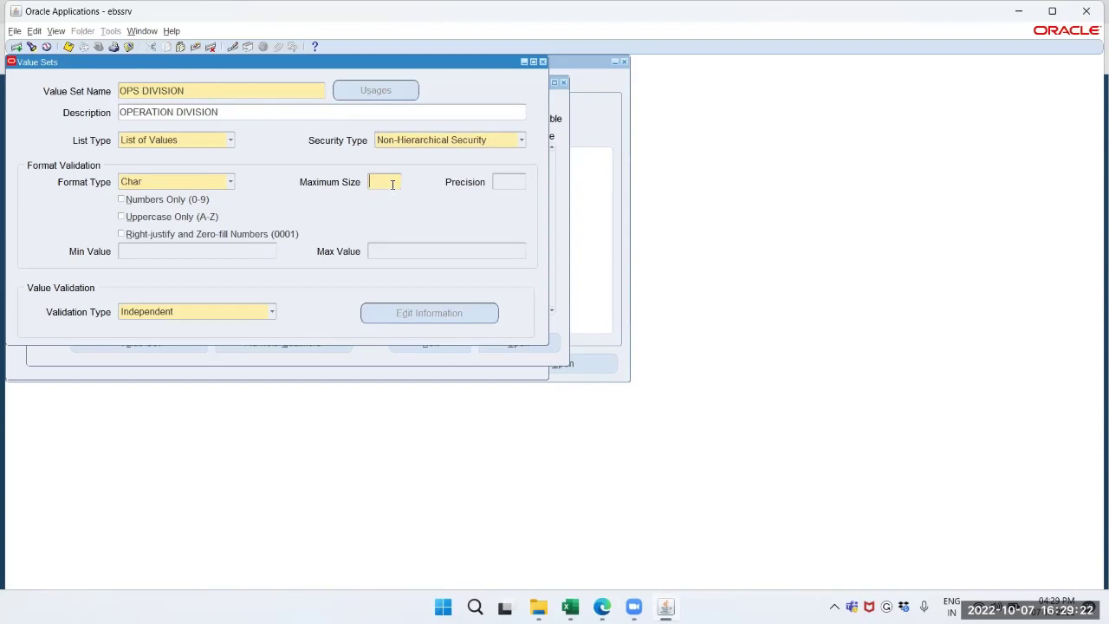
{"action": "type", "text": "3"}
{"action": "key", "text": "Tab"}
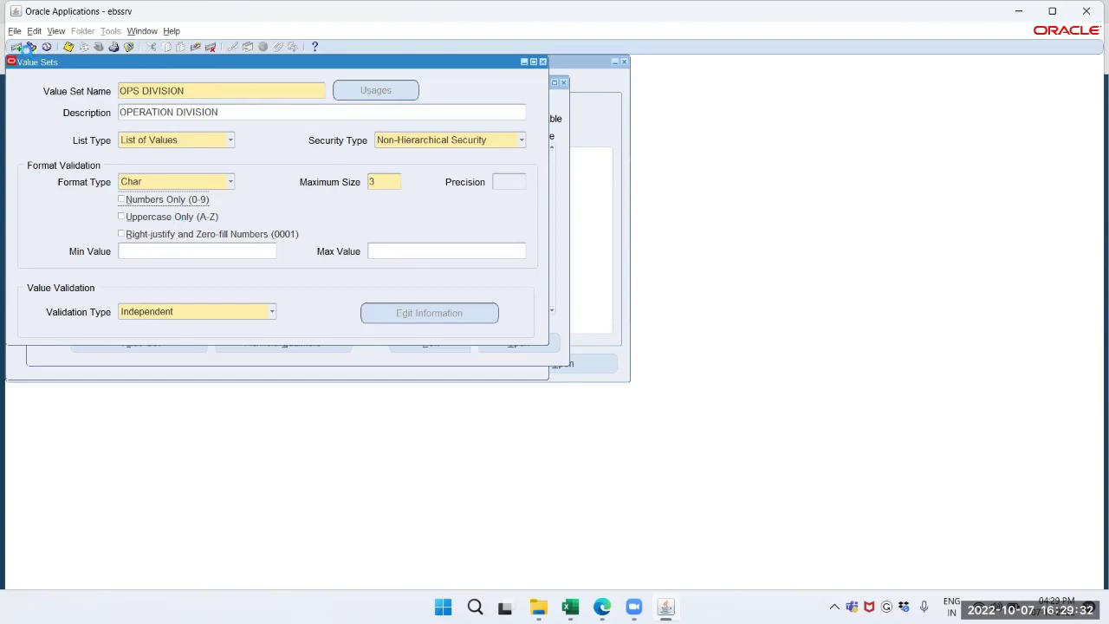
Step: Start a new value set record named OPS ACCOUNT with the description OPERATIONS ACCOUNT
{"action": "left_click", "coordinate": [18, 48]}
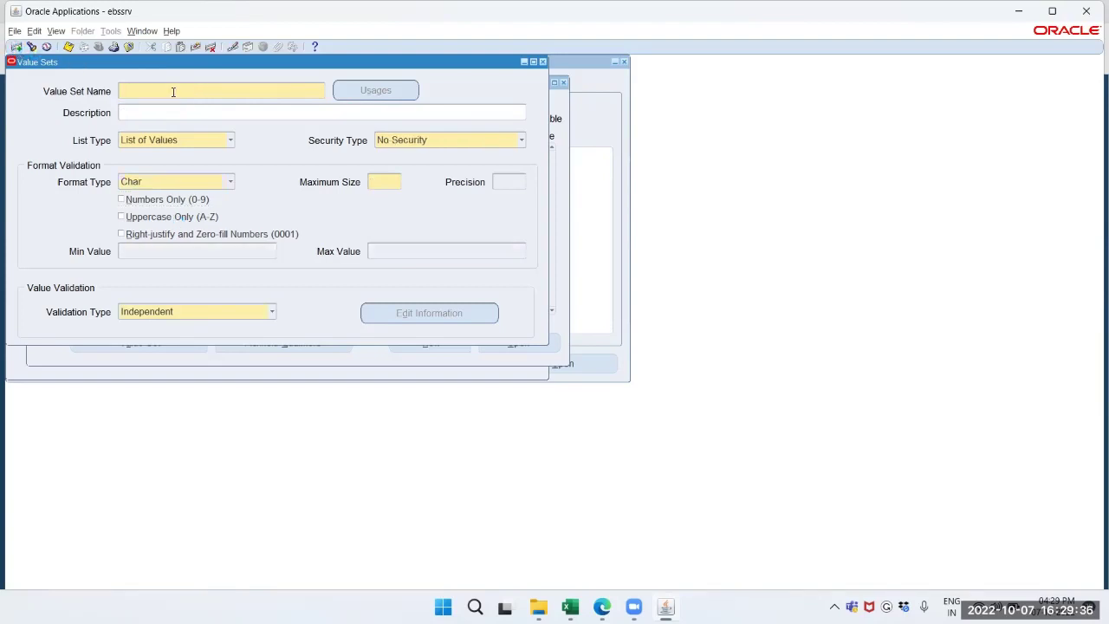
{"action": "type", "text": "ACCOUNT"}
{"action": "double_click", "coordinate": [128, 91]}
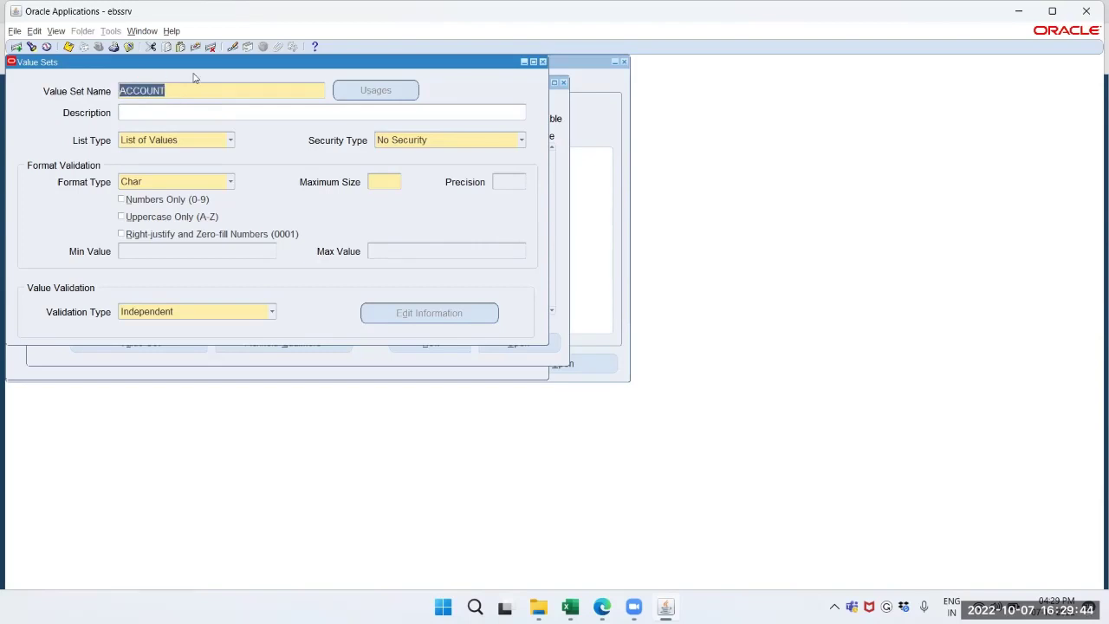
{"action": "key", "text": "ctrl+c"}
{"action": "type", "text": "OPS"}
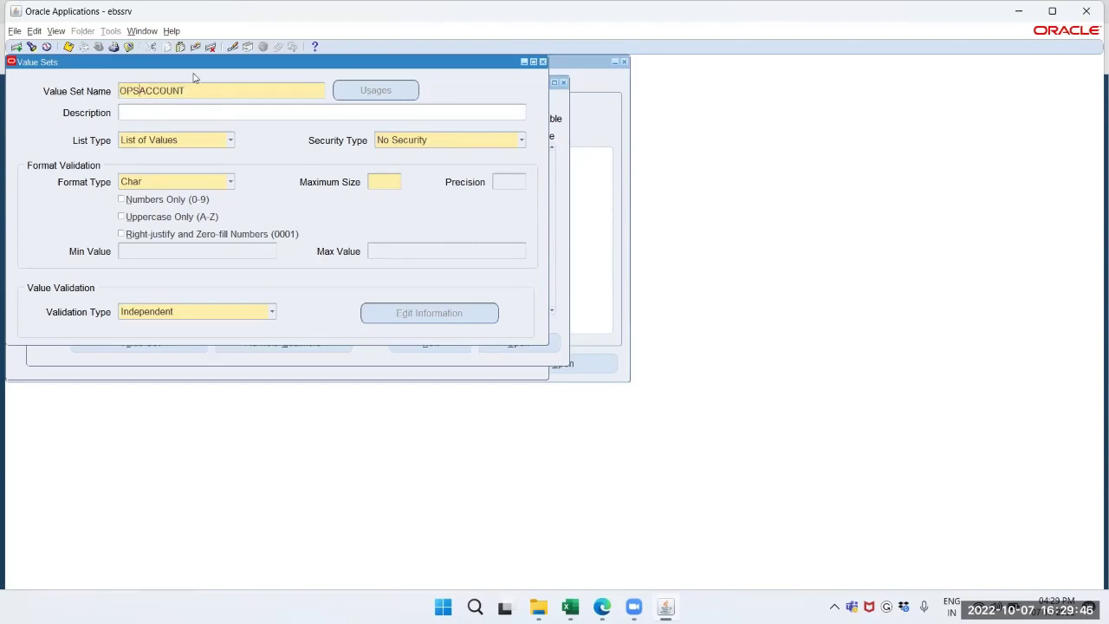
{"action": "key", "text": "Tab"}
{"action": "type", "text": "OPERATIONS ACCOUNT"}
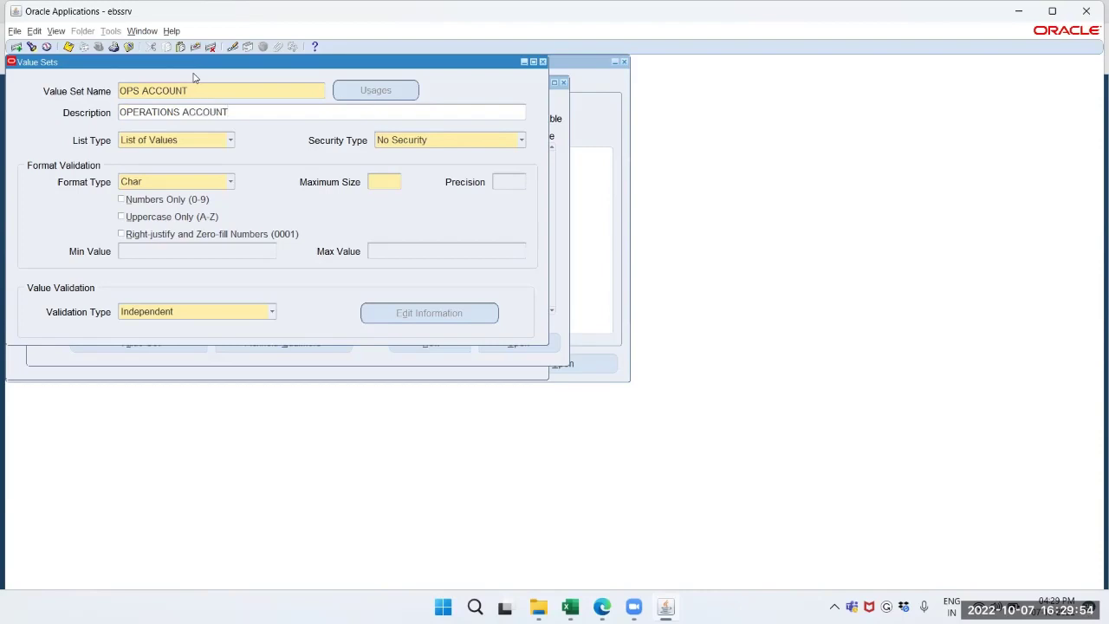
Step: Set the OPS ACCOUNT value set to Non-Hierarchical Security with a maximum size of 4
{"action": "left_click", "coordinate": [381, 141]}
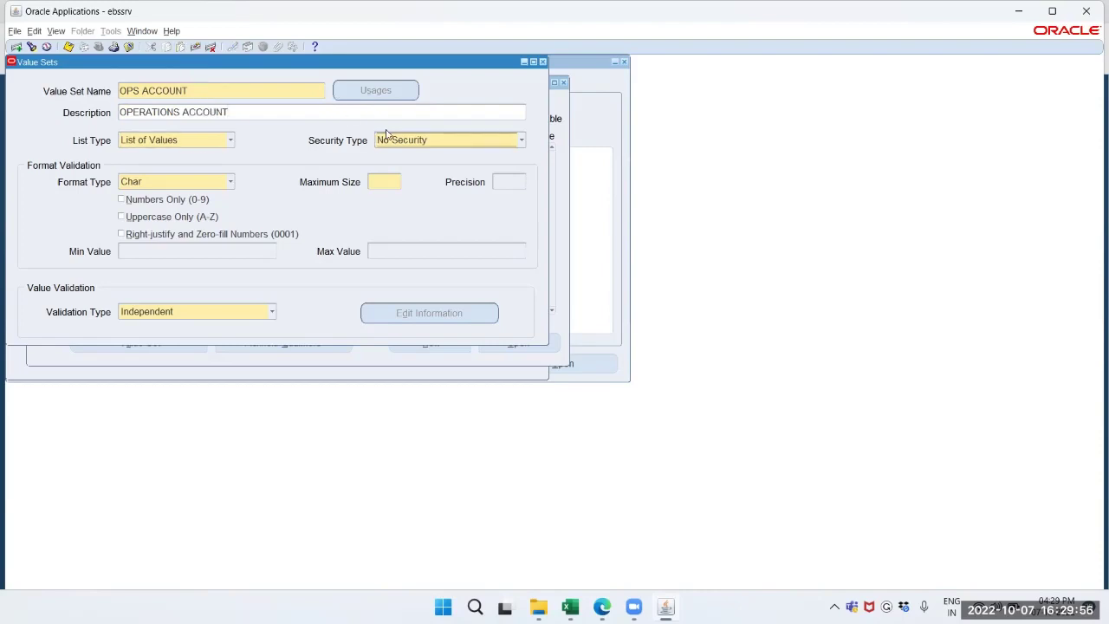
{"action": "left_click", "coordinate": [396, 171]}
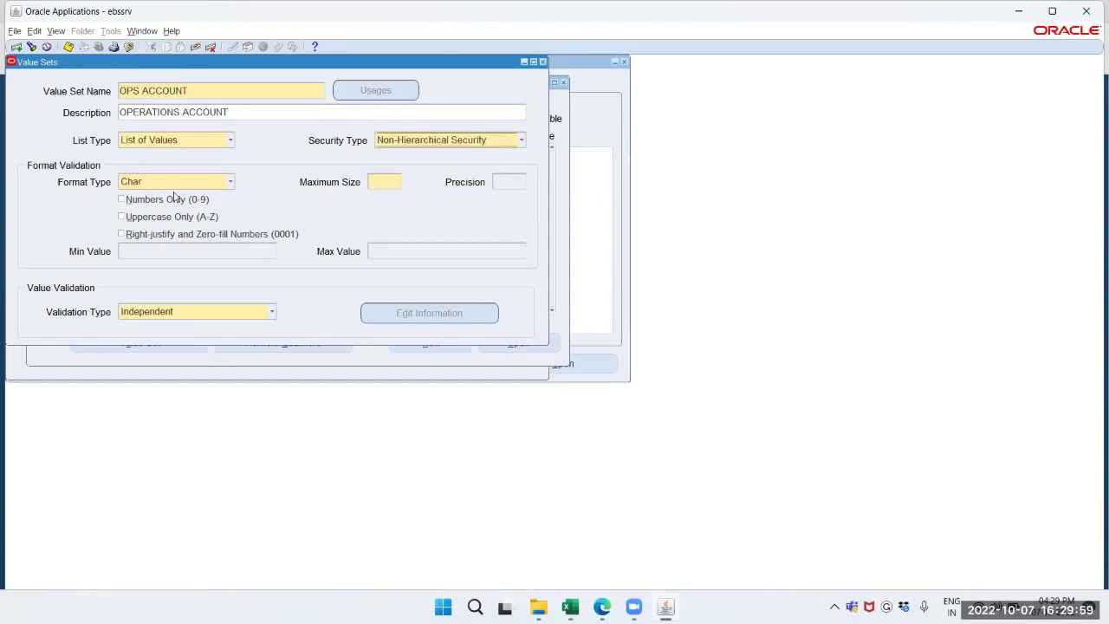
{"action": "left_click", "coordinate": [390, 182]}
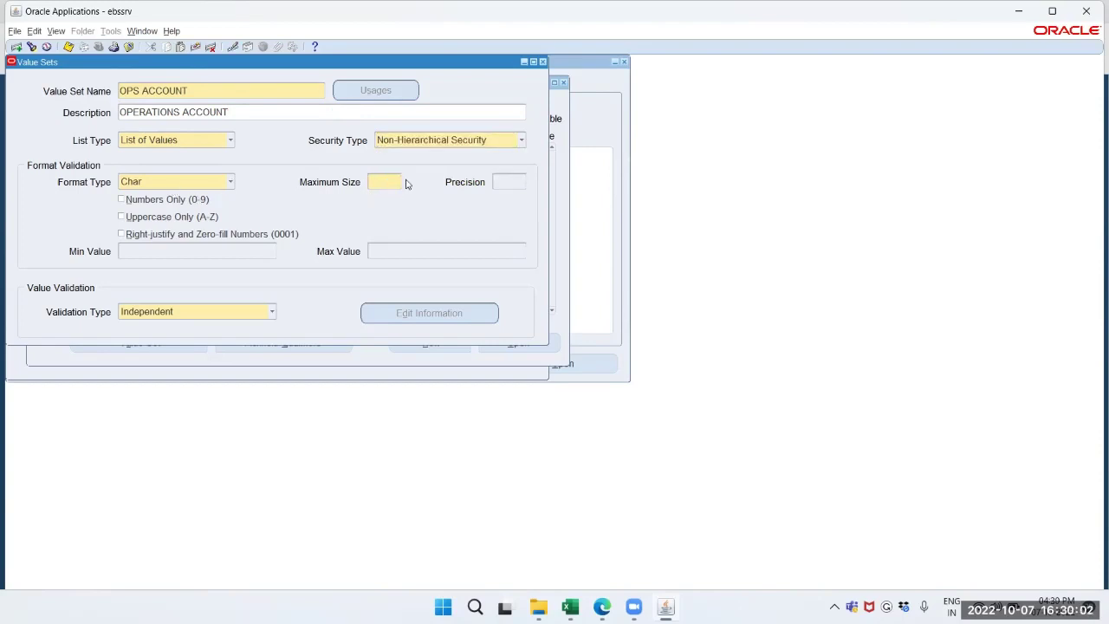
{"action": "type", "text": "4"}
{"action": "key", "text": "Tab"}
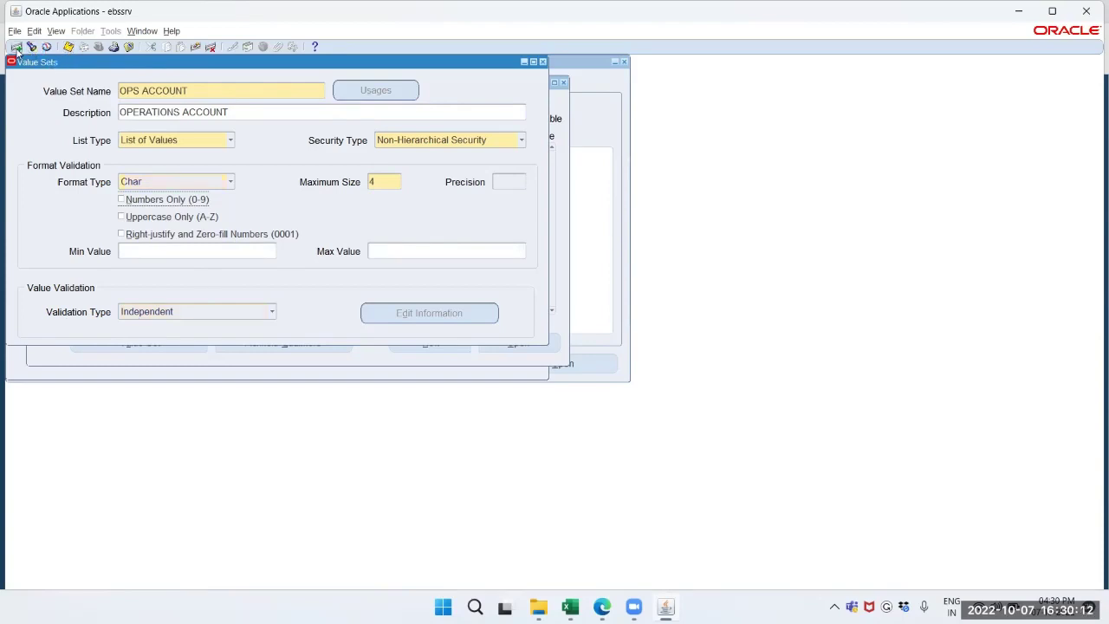
Step: Start a new value set record named OPS PRODUCT with the description OPERATION PRODUCT
{"action": "left_click", "coordinate": [16, 48]}
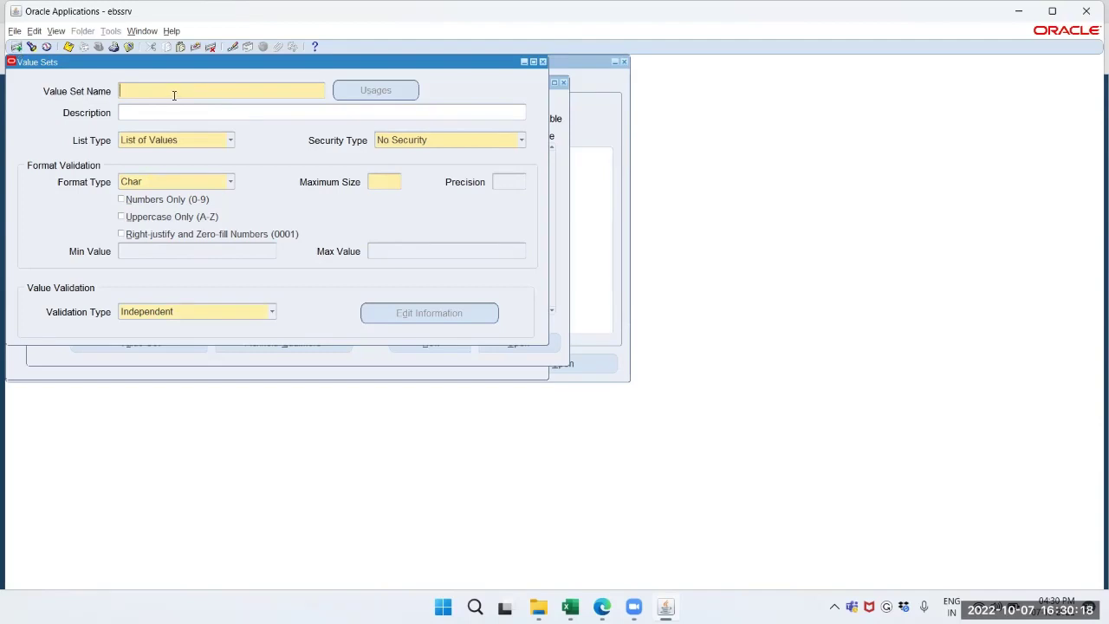
{"action": "type", "text": "OPS PRODUCT"}
{"action": "key", "text": "Tab"}
{"action": "type", "text": "OPERATION"}
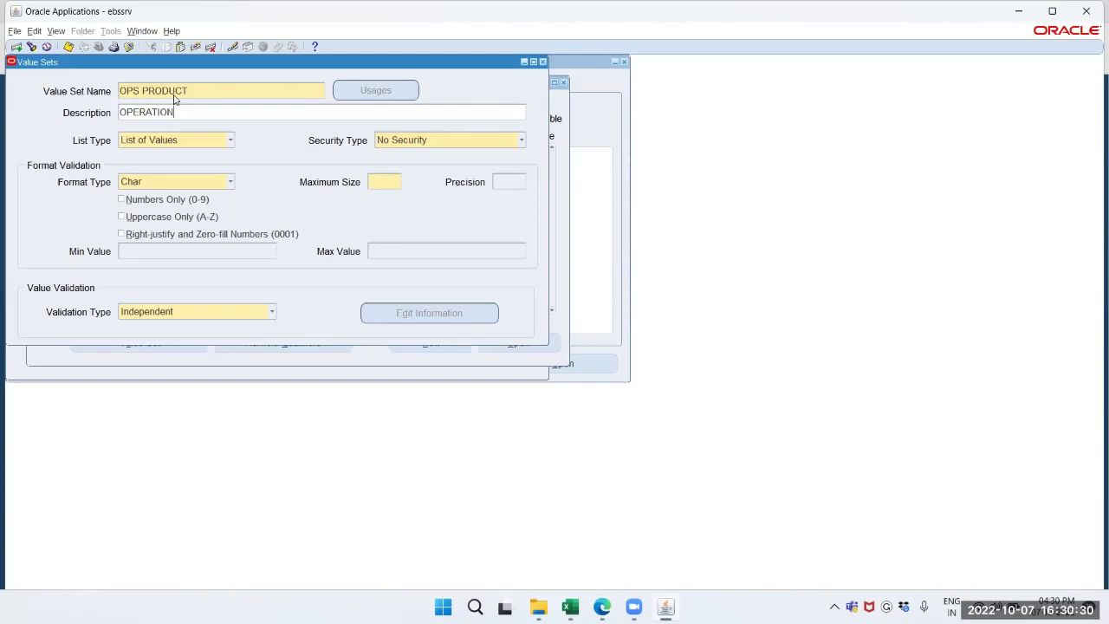
{"action": "type", "text": "S PRODUCT"}
{"action": "key", "text": "Delete"}
{"action": "key", "text": "Tab"}
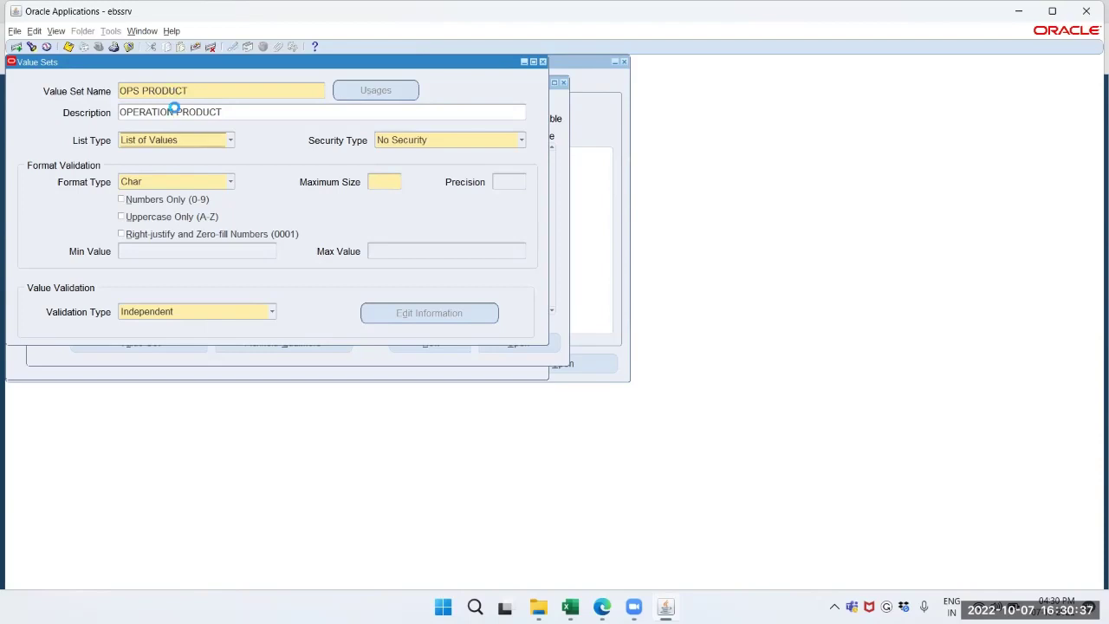
Step: Set the OPS PRODUCT value set to Non-Hierarchical Security with a maximum size of 3, and close the value set definitions
{"action": "left_click", "coordinate": [408, 140]}
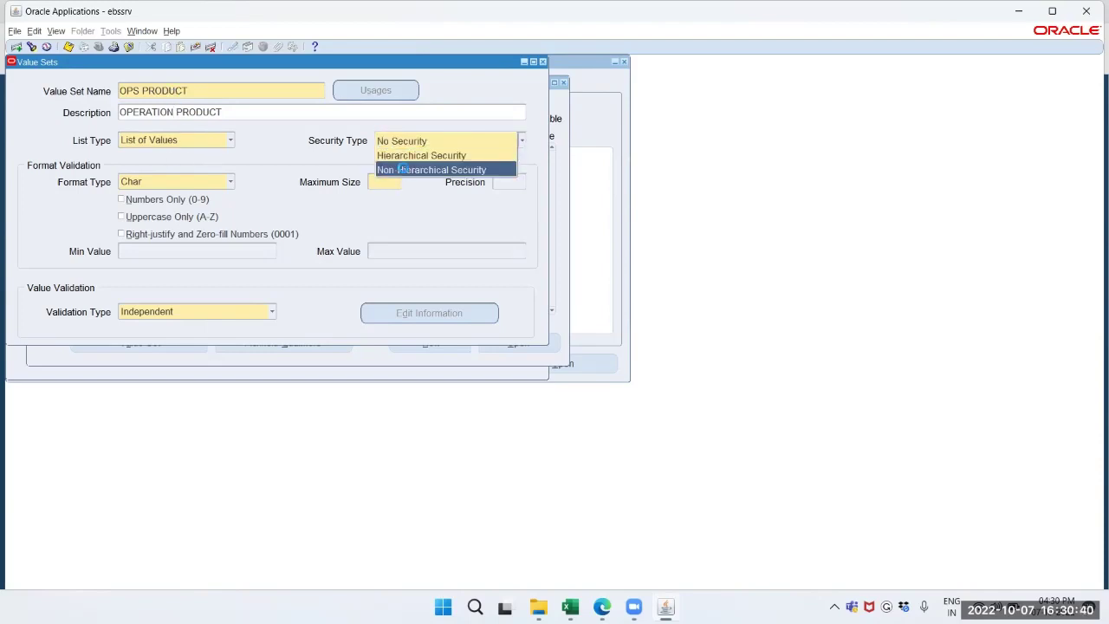
{"action": "left_click", "coordinate": [403, 169]}
{"action": "left_click", "coordinate": [379, 181]}
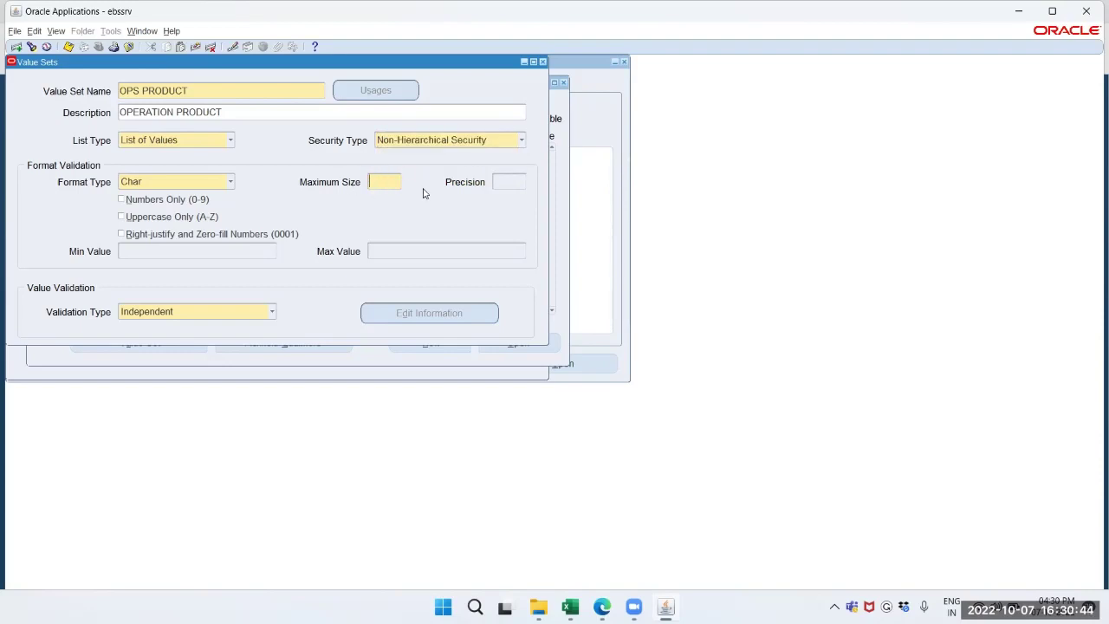
{"action": "type", "text": "3"}
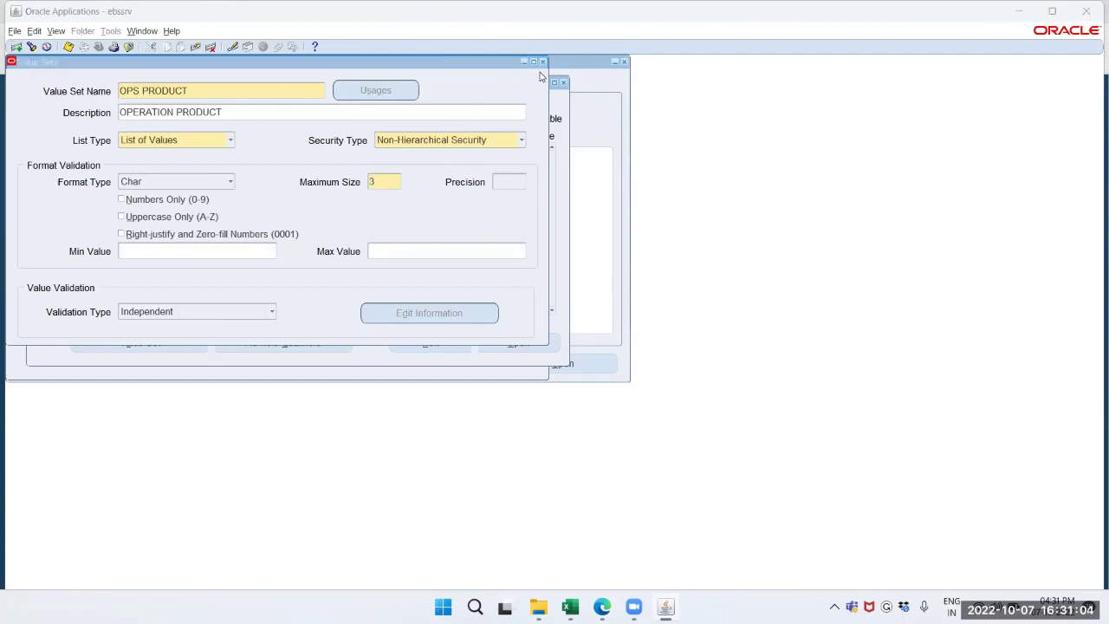
{"action": "left_click_drag", "start_coordinate": [498, 62], "coordinate": [671, 209]}
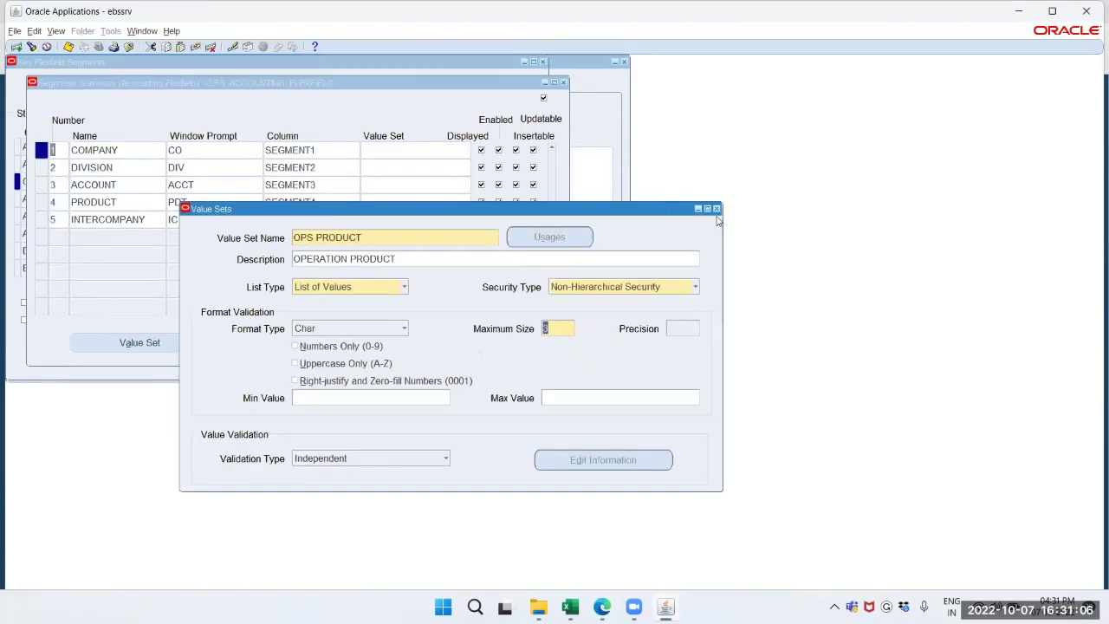
{"action": "key", "text": "ctrl+F4"}
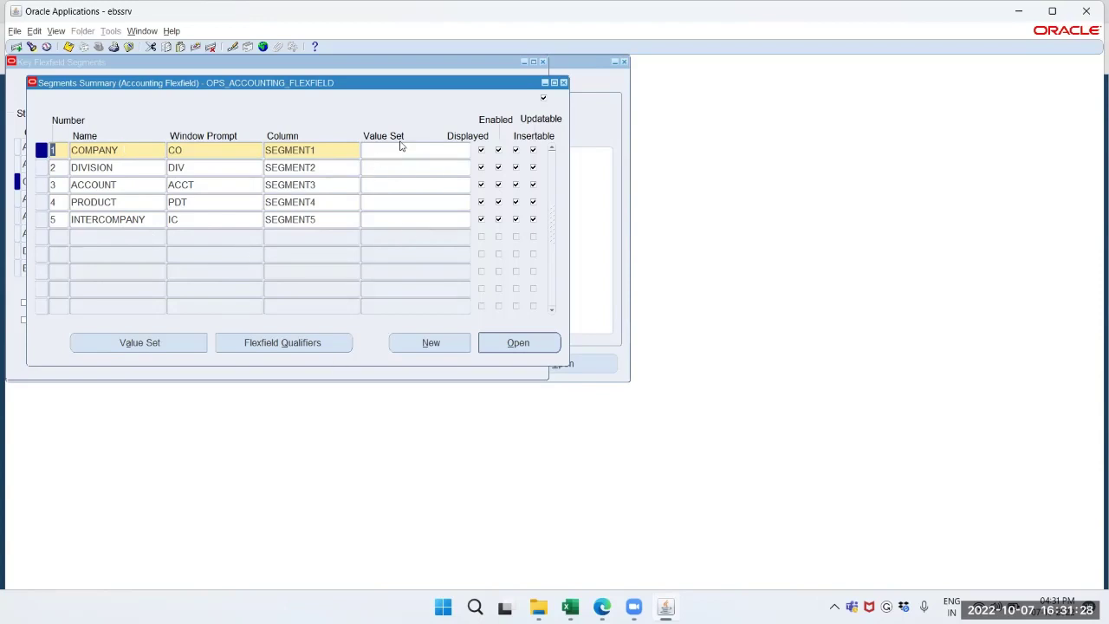
Step: Set the COMPANY segment's display size to 2, description size to 25 and concatenated description size to 10, and close its details
{"action": "left_click", "coordinate": [508, 344]}
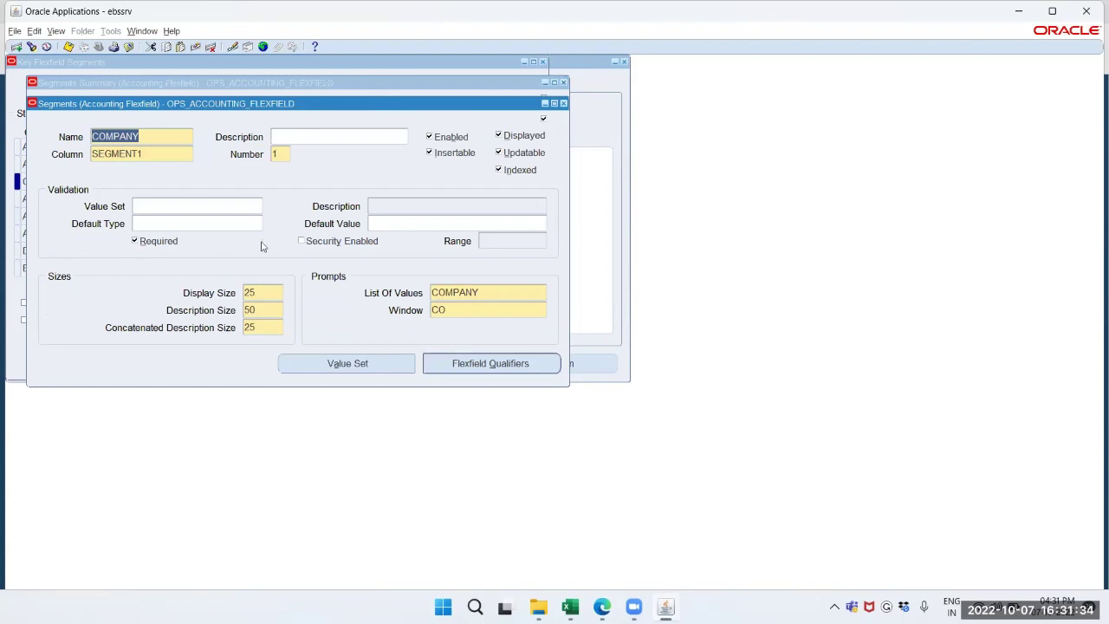
{"action": "left_click", "coordinate": [268, 292]}
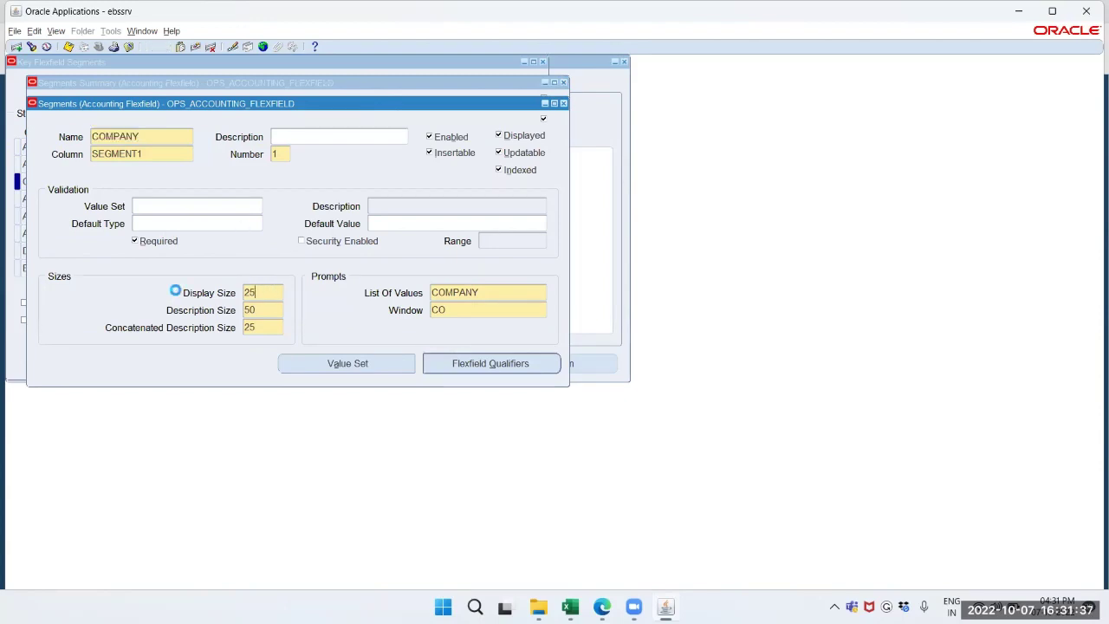
{"action": "double_click", "coordinate": [260, 292]}
{"action": "type", "text": "2"}
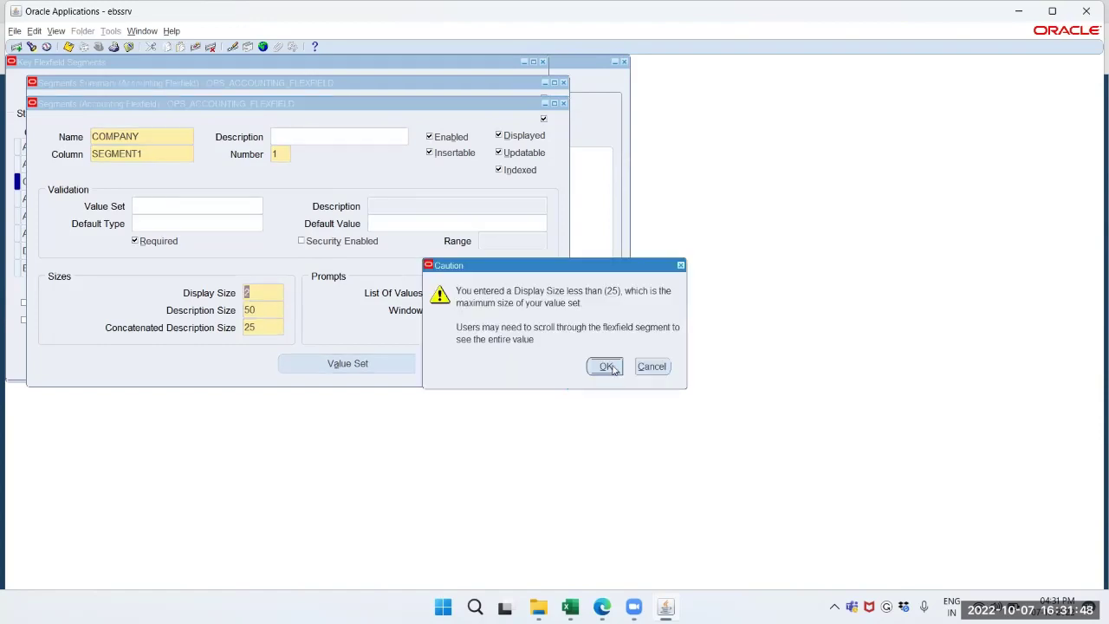
{"action": "left_click", "coordinate": [608, 367]}
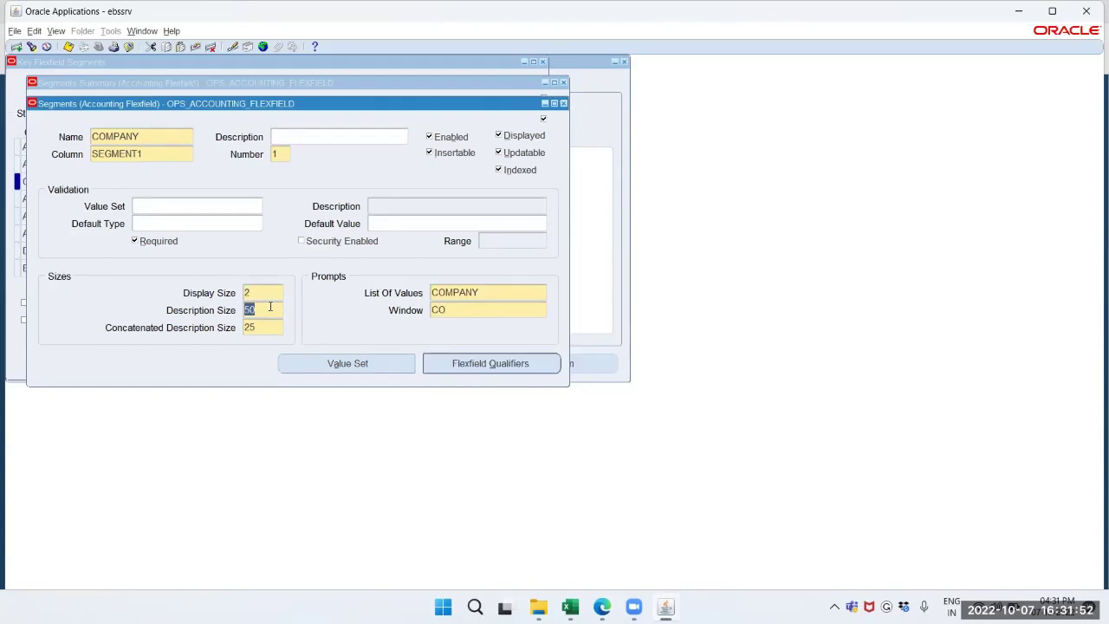
{"action": "type", "text": "25"}
{"action": "key", "text": "Tab"}
{"action": "type", "text": "10"}
{"action": "left_click", "coordinate": [368, 363]}
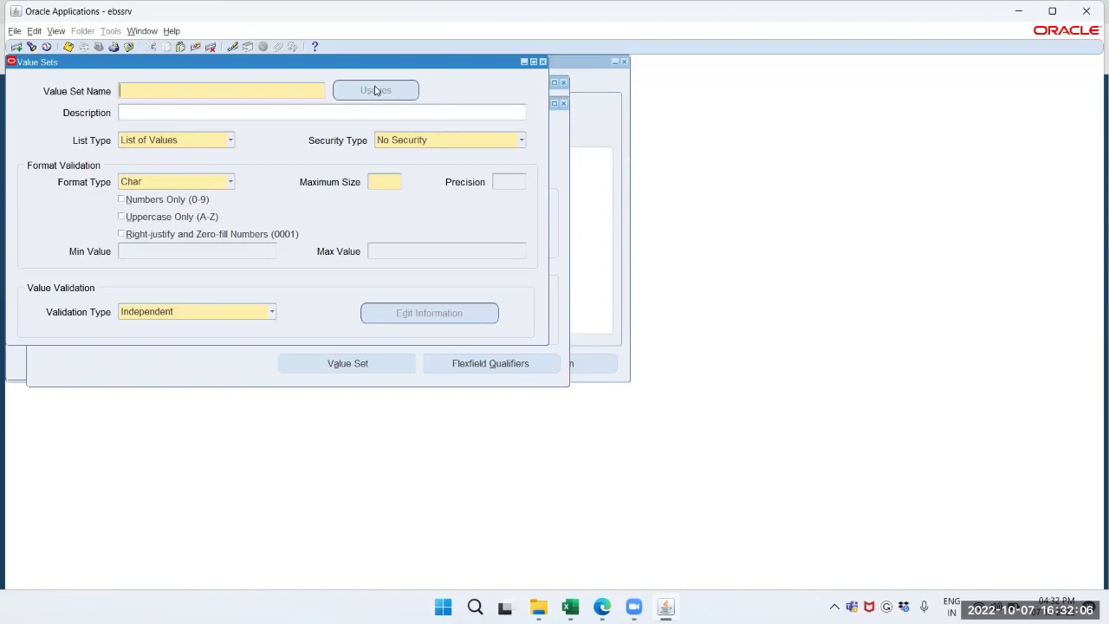
{"action": "left_click_drag", "start_coordinate": [383, 69], "coordinate": [523, 187]}
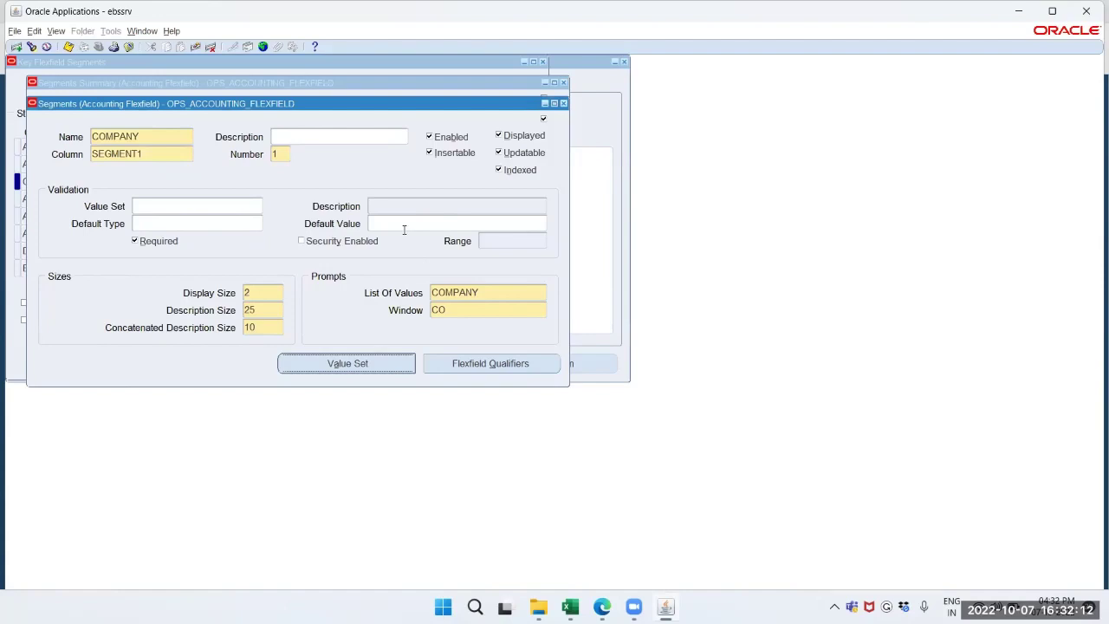
{"action": "left_click", "coordinate": [563, 103]}
Step: Assign the OPS COMPANY value set to the COMPANY segment, finding it with OPS %
{"action": "left_click", "coordinate": [389, 151]}
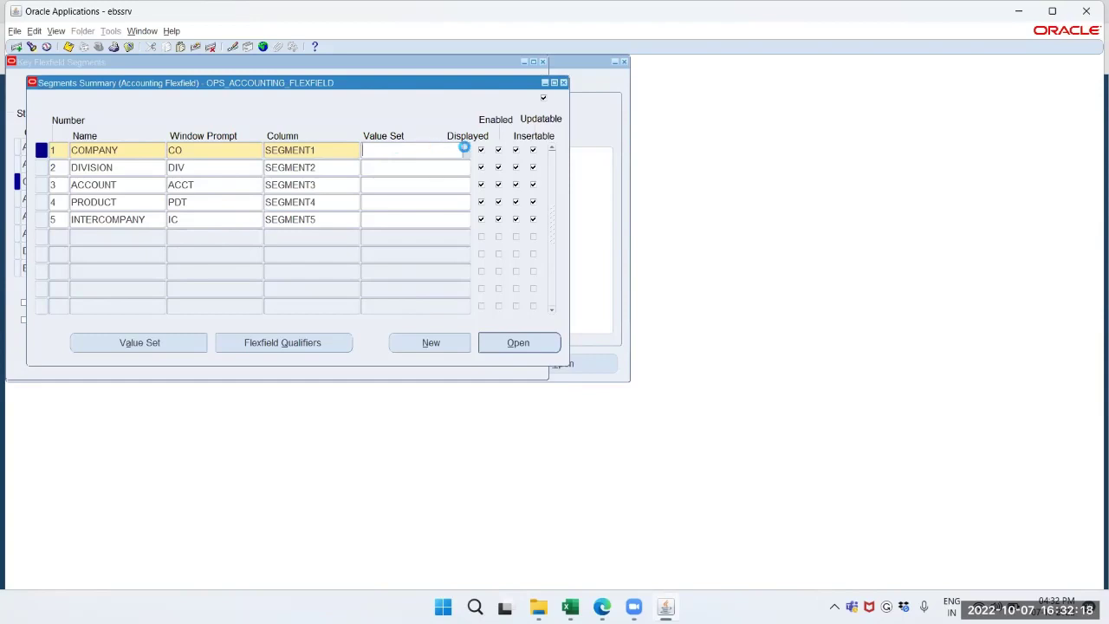
{"action": "left_click", "coordinate": [464, 150]}
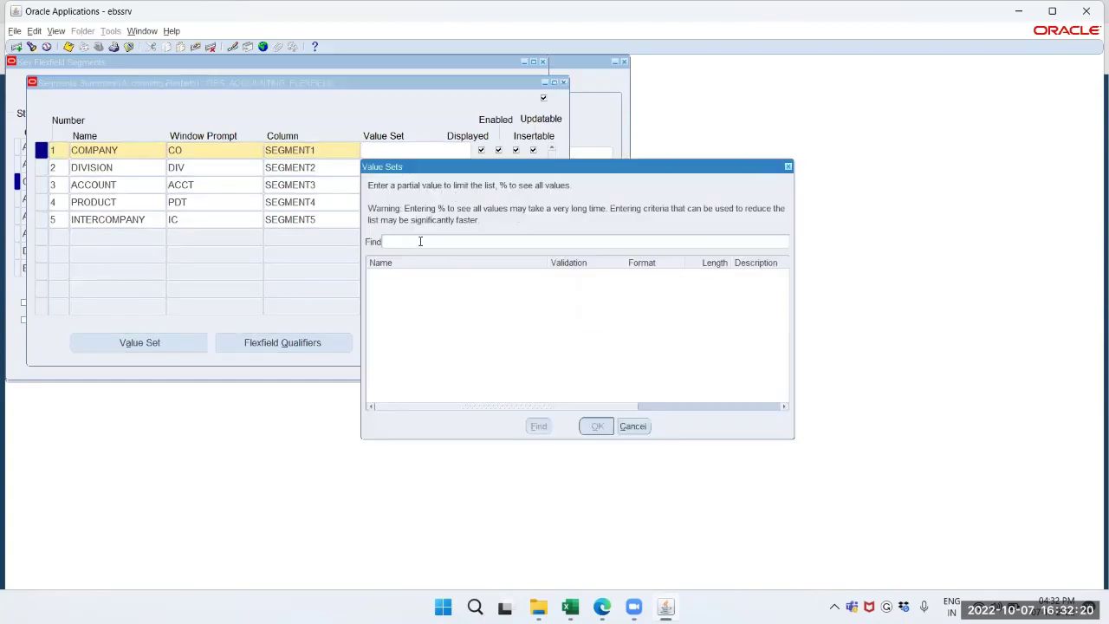
{"action": "type", "text": "OPS %"}
{"action": "key", "text": "Return"}
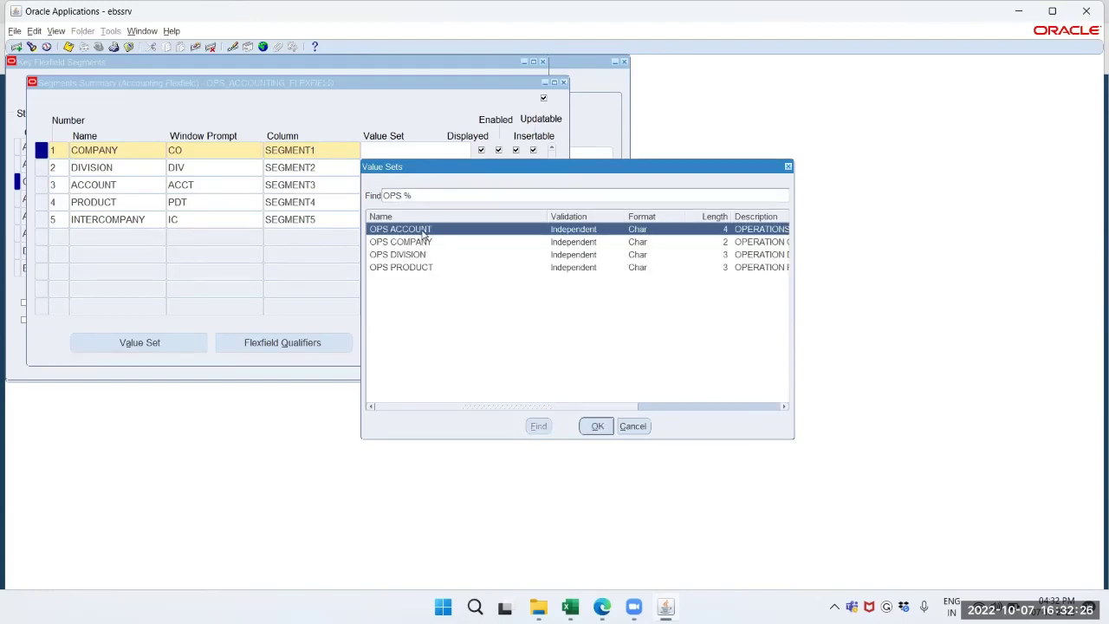
{"action": "left_click", "coordinate": [420, 242]}
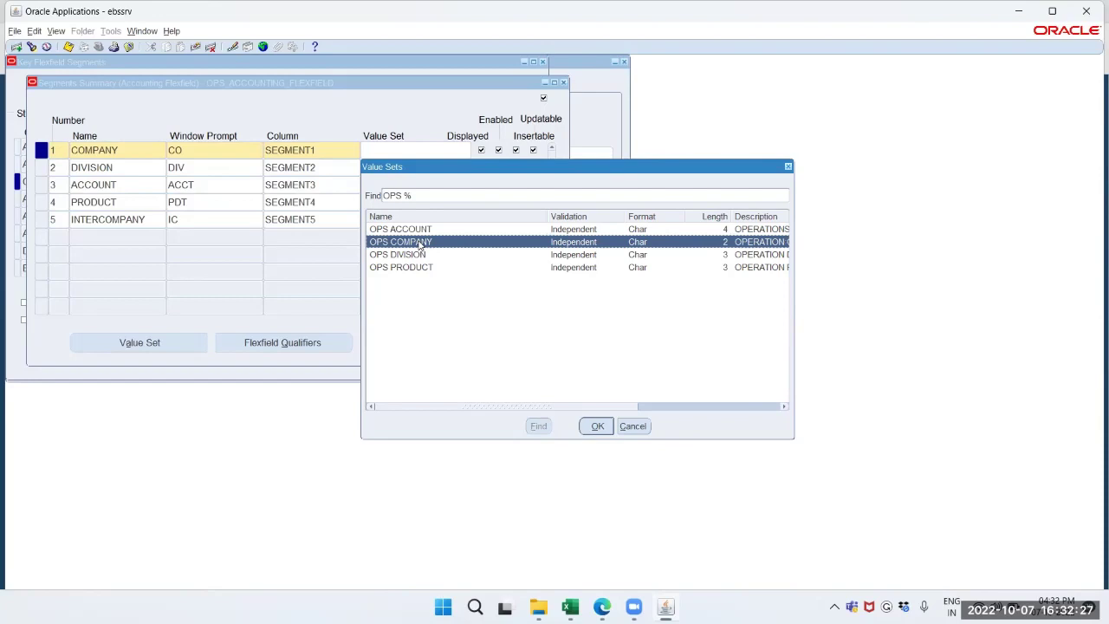
{"action": "left_click", "coordinate": [597, 426]}
Step: Assign the OPS DIVISION value set to the DIVISION segment, finding it with OPS %
{"action": "left_click", "coordinate": [385, 168]}
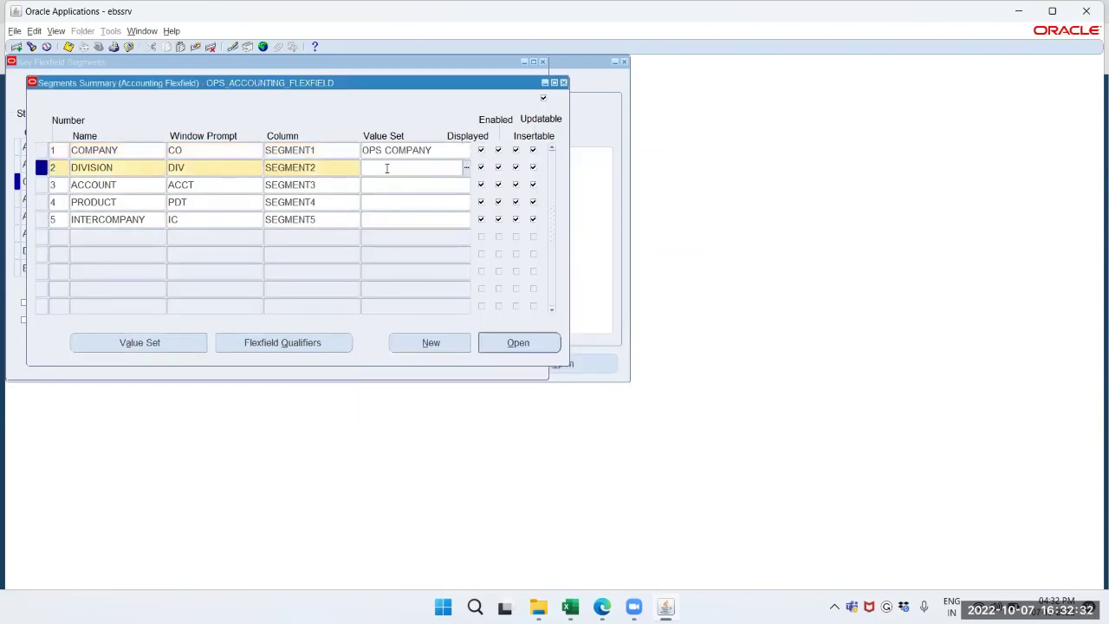
{"action": "type", "text": "OPS"}
{"action": "left_click", "coordinate": [466, 166]}
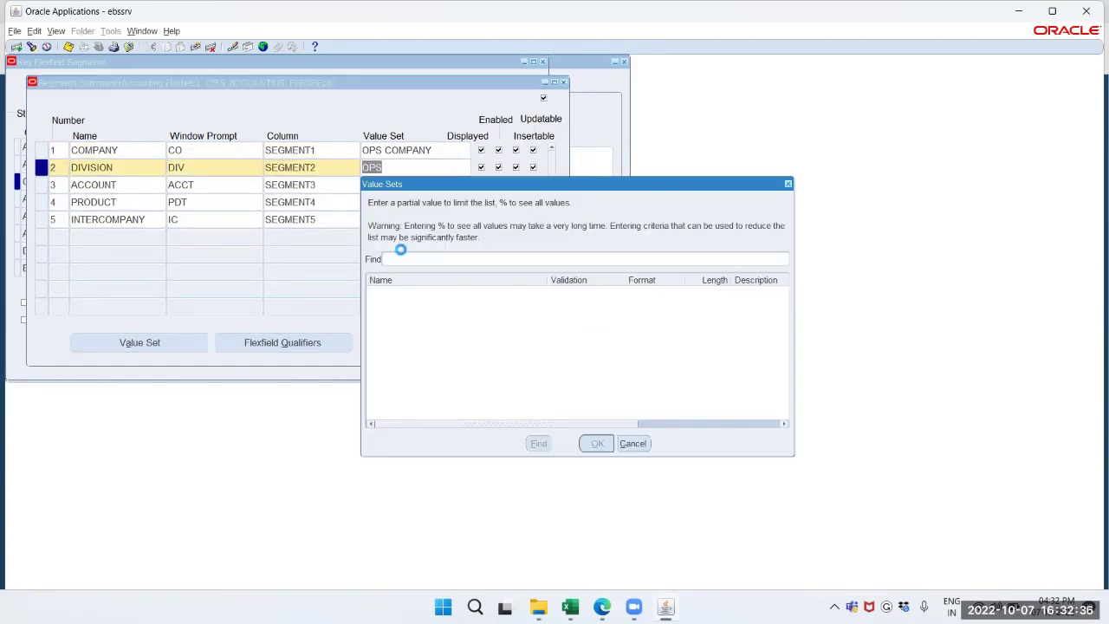
{"action": "type", "text": "OPS %"}
{"action": "key", "text": "Return"}
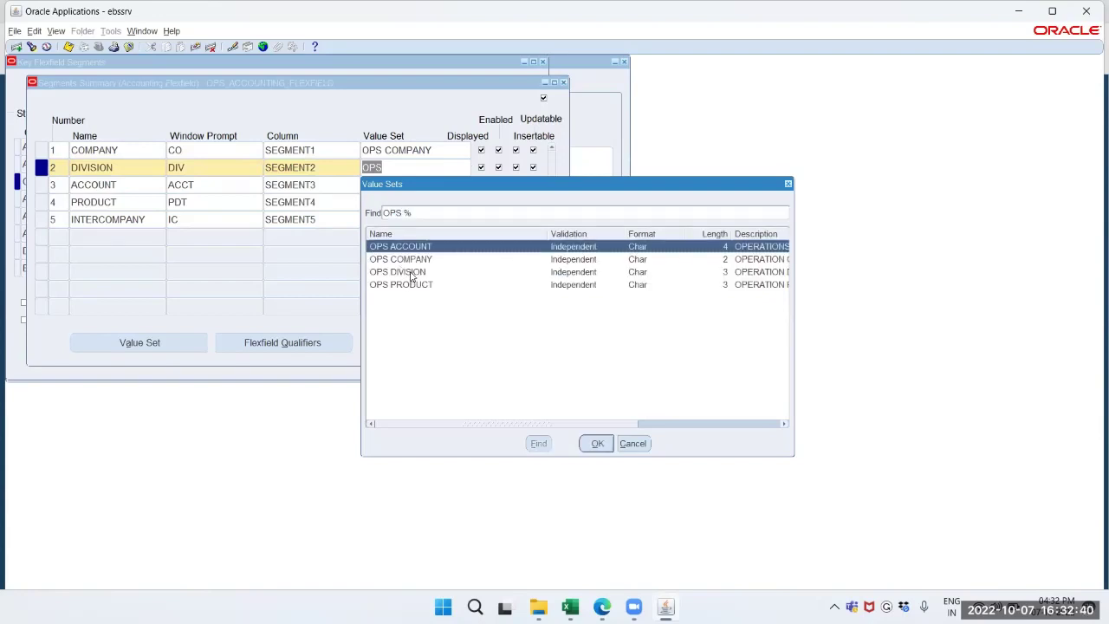
{"action": "left_click", "coordinate": [411, 274]}
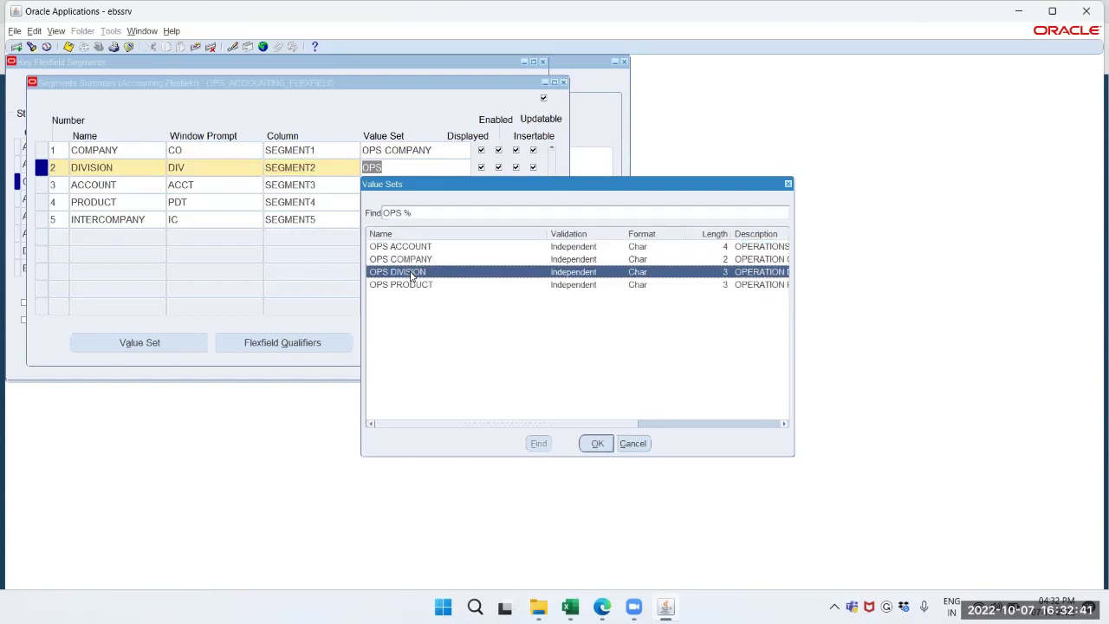
{"action": "left_click", "coordinate": [597, 443]}
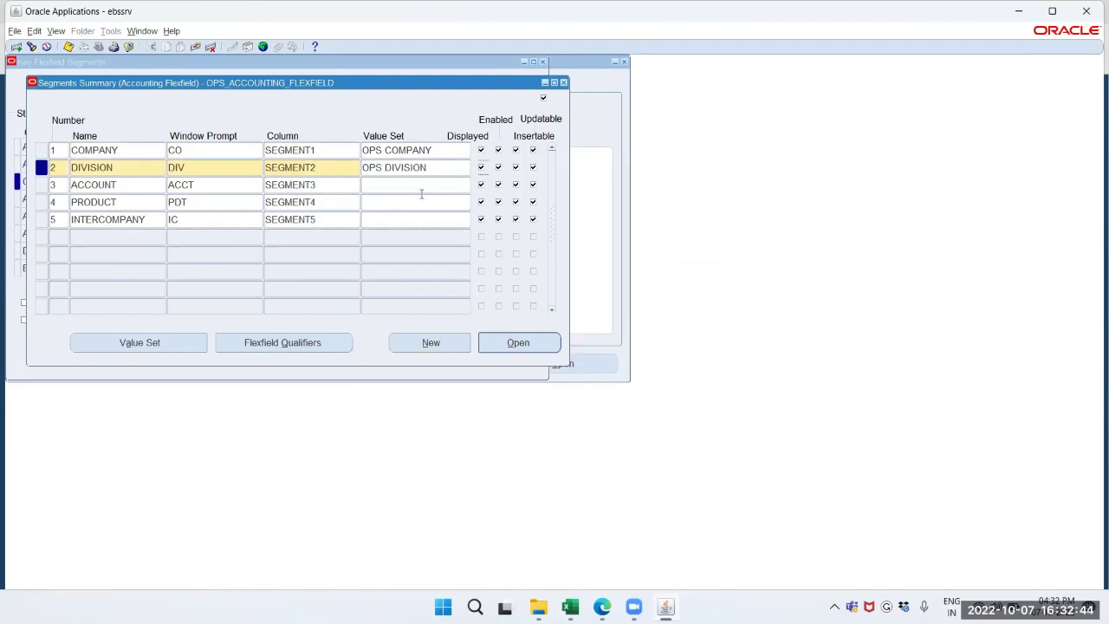
Step: Assign the Operations Account value set to the ACCOUNT segment, searching for value sets that start with Operat
{"action": "left_click", "coordinate": [405, 183]}
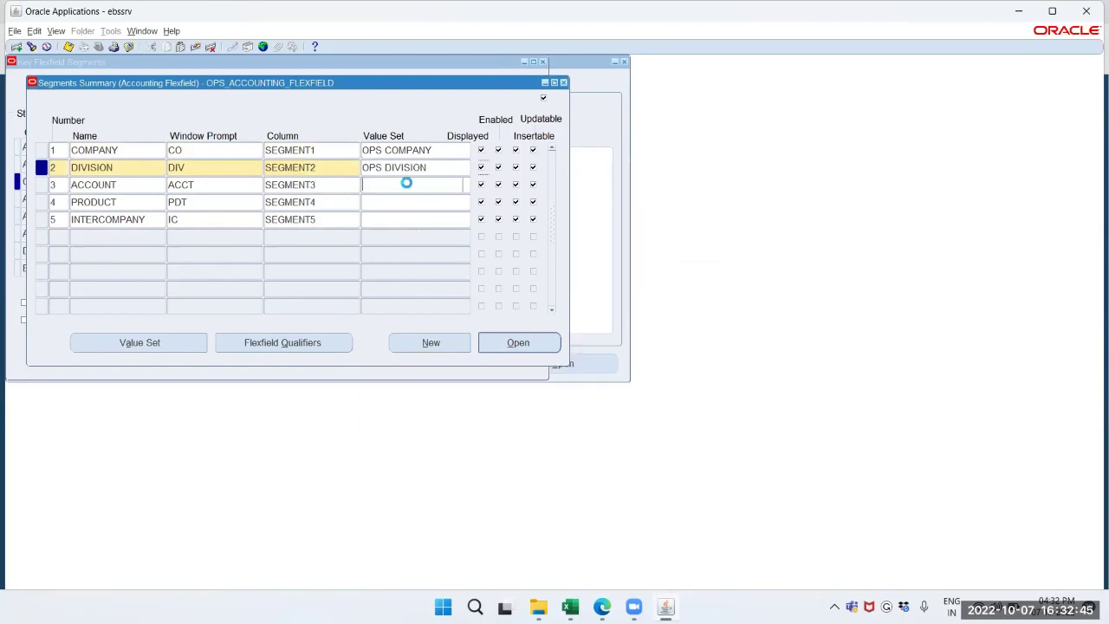
{"action": "left_click", "coordinate": [464, 185]}
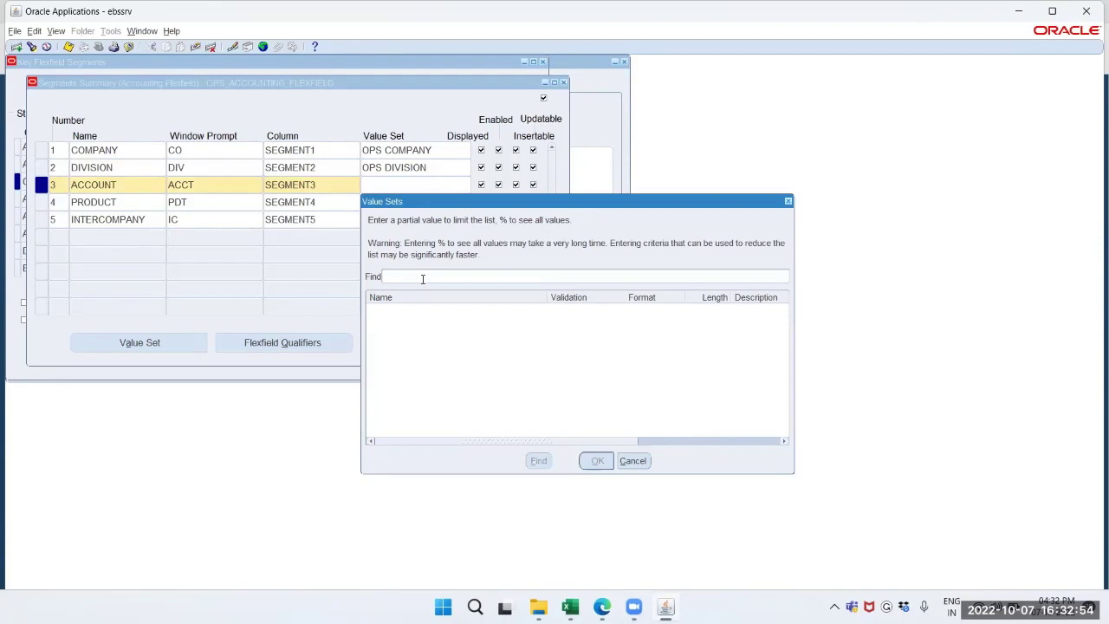
{"action": "type", "text": "OPERA"}
{"action": "left_click", "coordinate": [539, 460]}
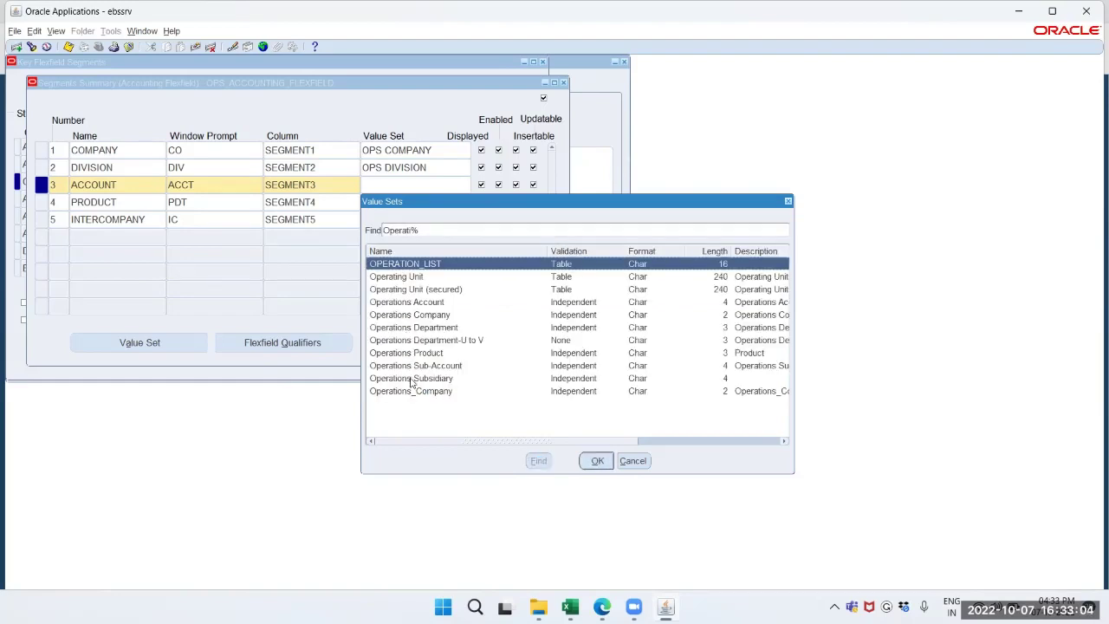
{"action": "left_click", "coordinate": [423, 302]}
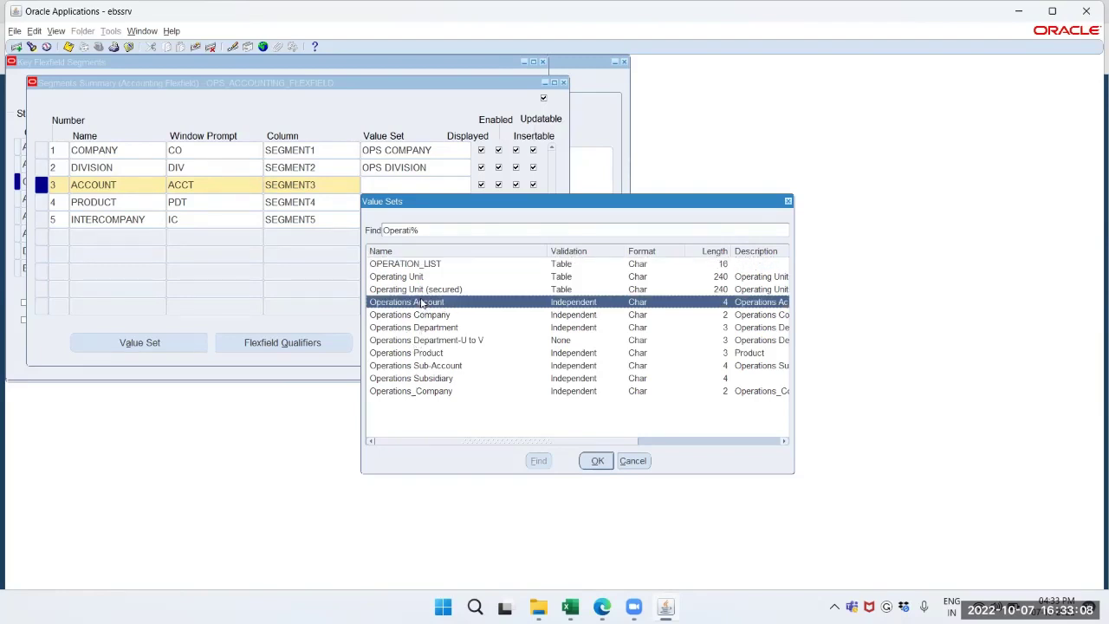
{"action": "left_click", "coordinate": [595, 461]}
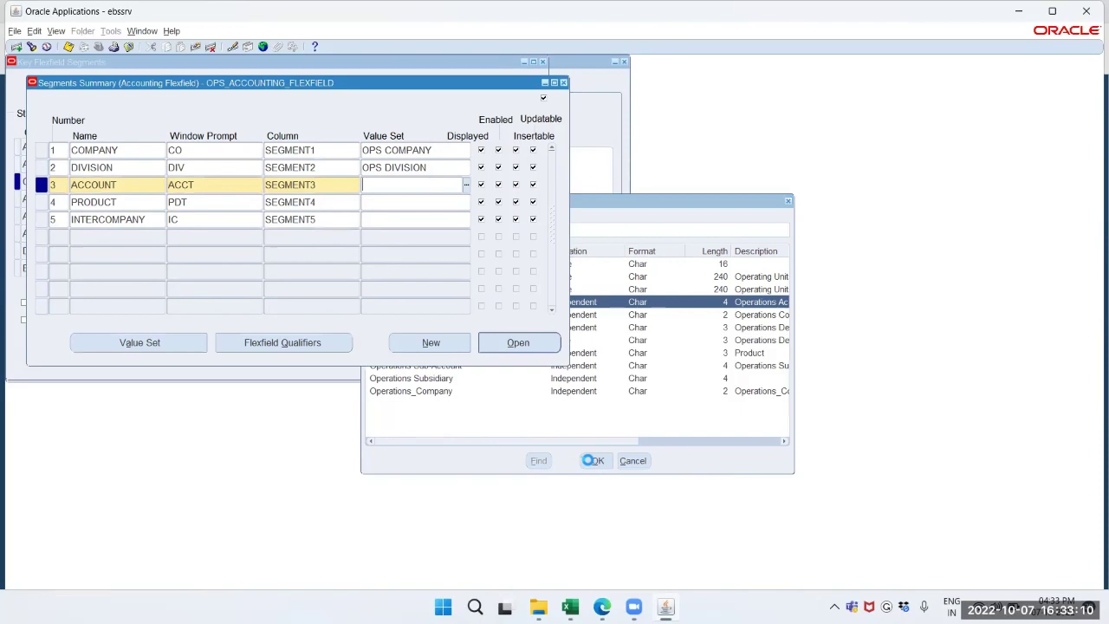
Step: Assign the OPS PRODUCT value set to the PRODUCT segment, finding it with OPS %
{"action": "left_click", "coordinate": [388, 202]}
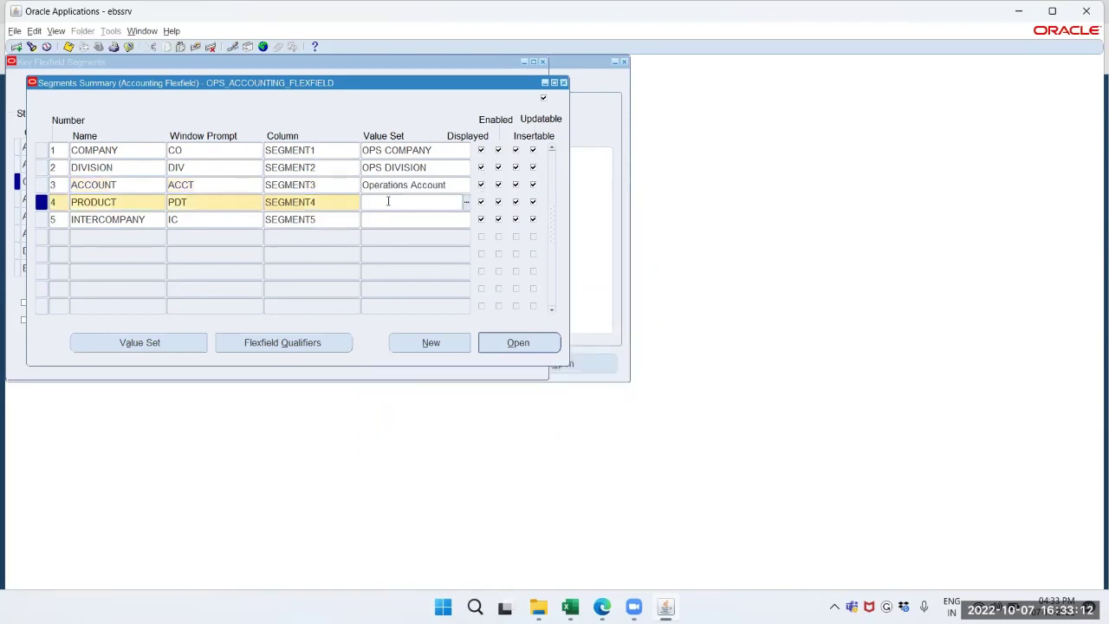
{"action": "type", "text": "OPS"}
{"action": "left_click", "coordinate": [464, 202]}
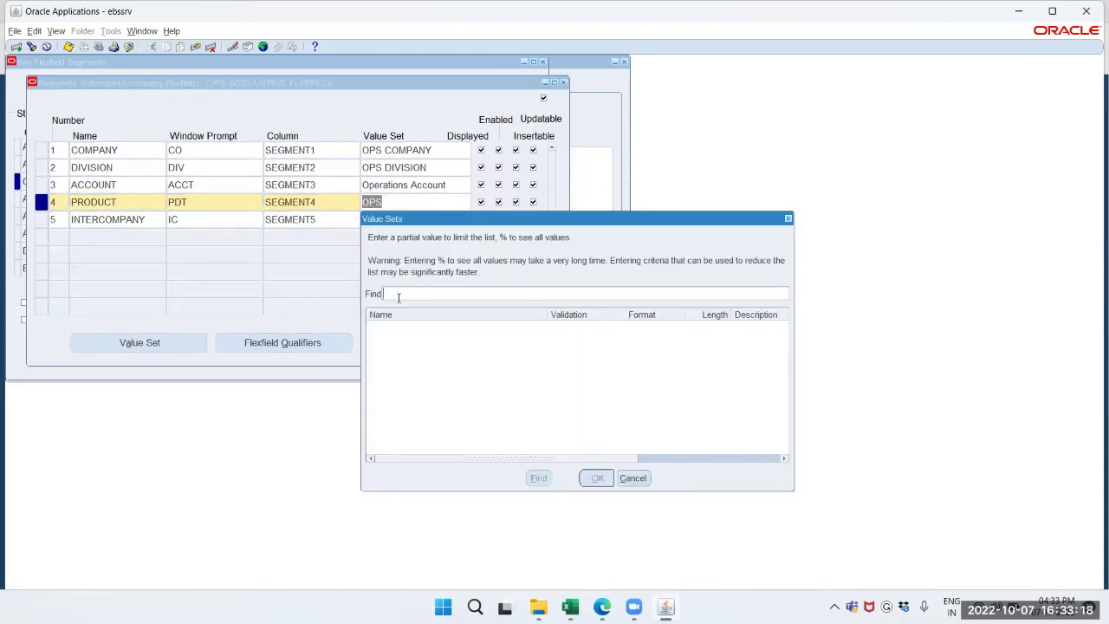
{"action": "type", "text": "OPS %"}
{"action": "key", "text": "Return"}
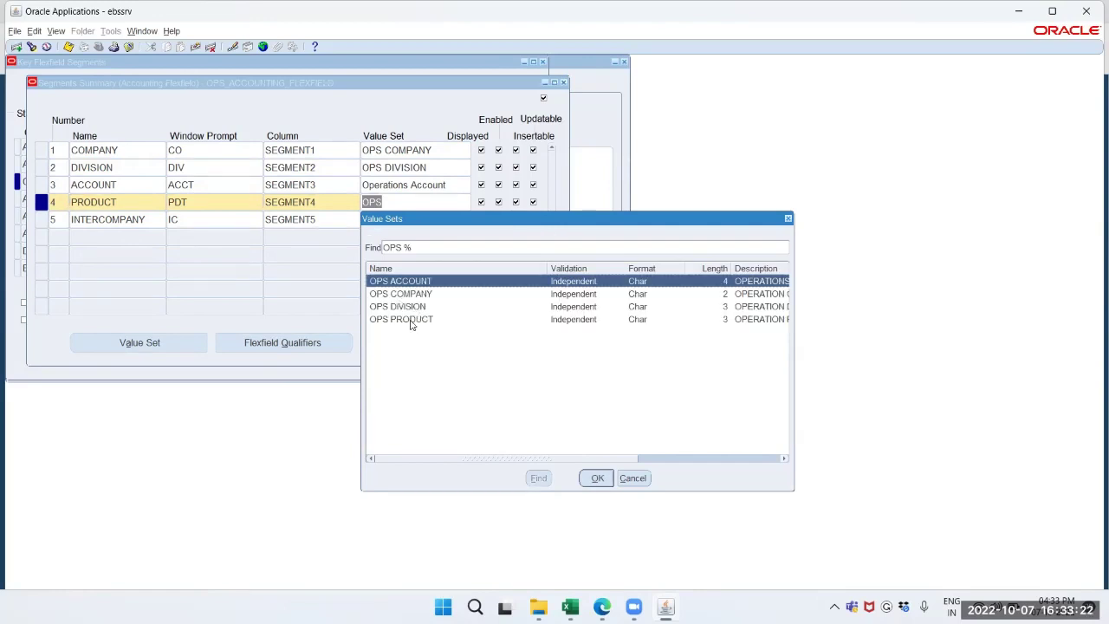
{"action": "left_click", "coordinate": [411, 320]}
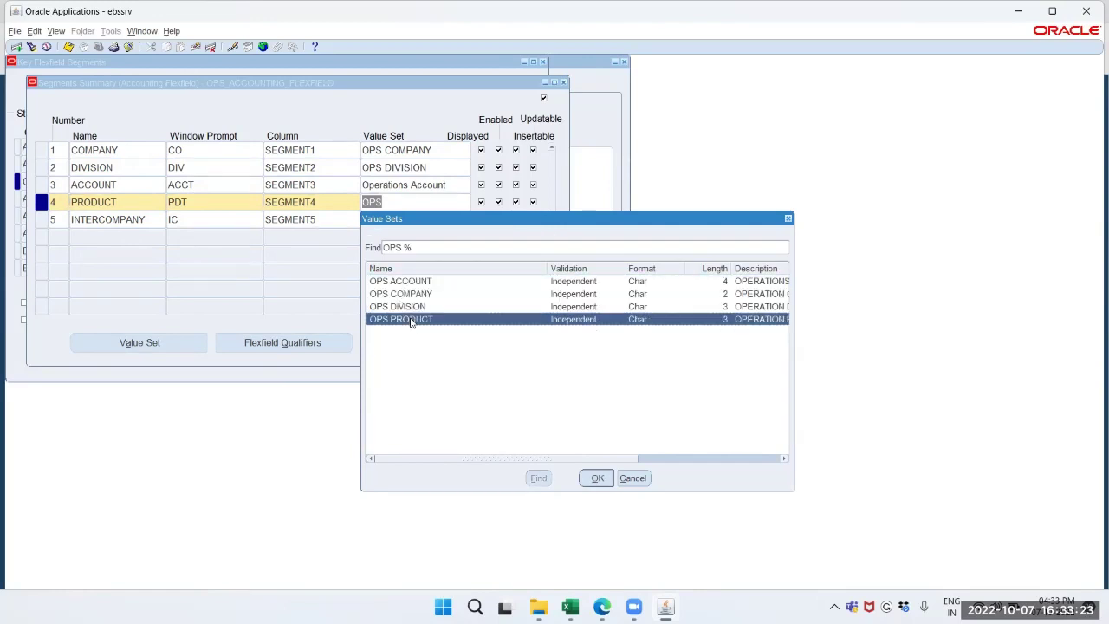
{"action": "left_click", "coordinate": [597, 477]}
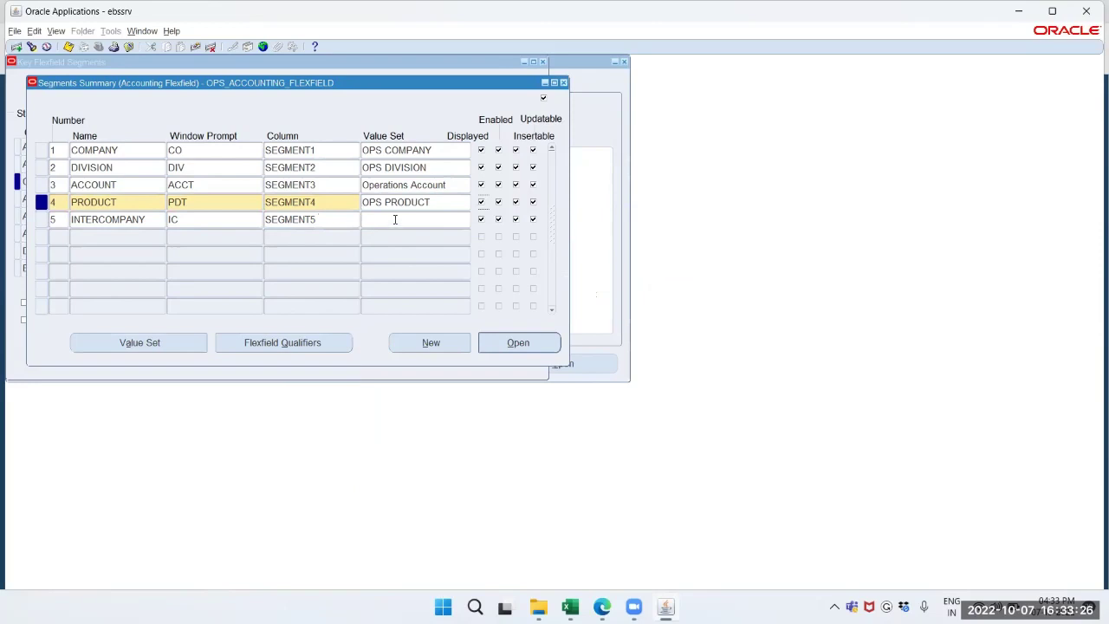
Step: Assign the OPS COMPANY value set to the INTERCOMPANY segment, finding it with OPS %
{"action": "left_click", "coordinate": [408, 222]}
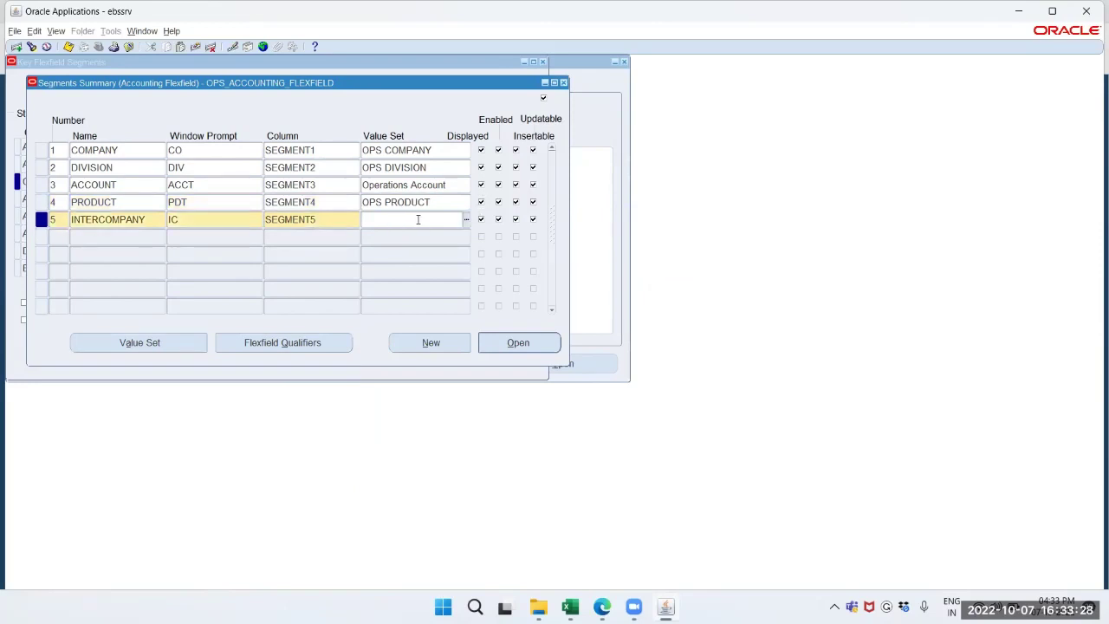
{"action": "type", "text": "OPS"}
{"action": "left_click", "coordinate": [465, 219]}
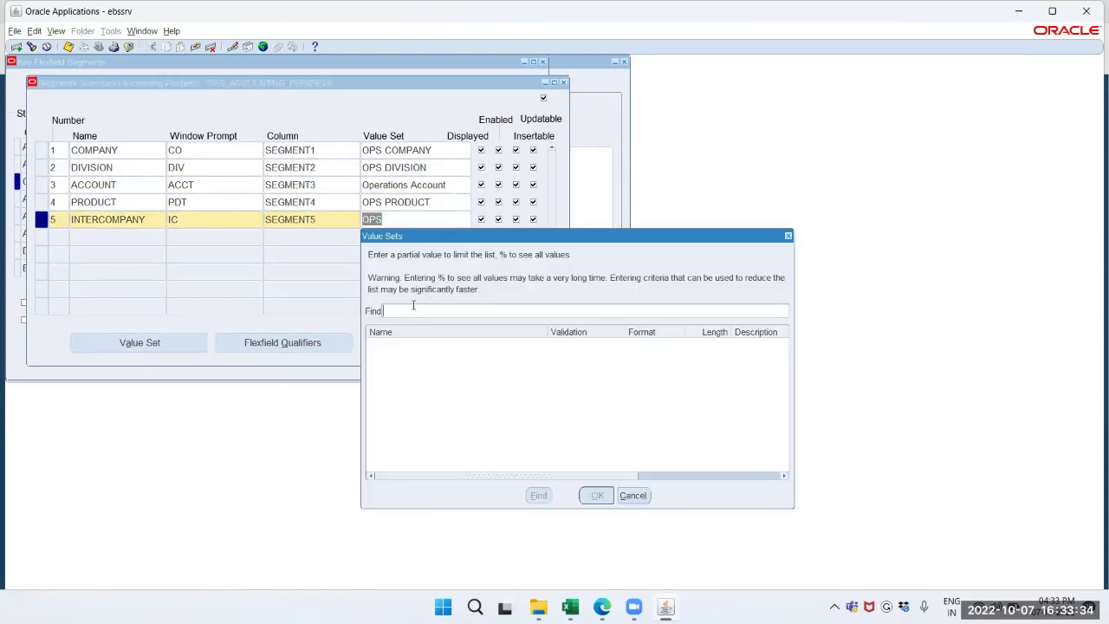
{"action": "type", "text": "OPS %"}
{"action": "key", "text": "Return"}
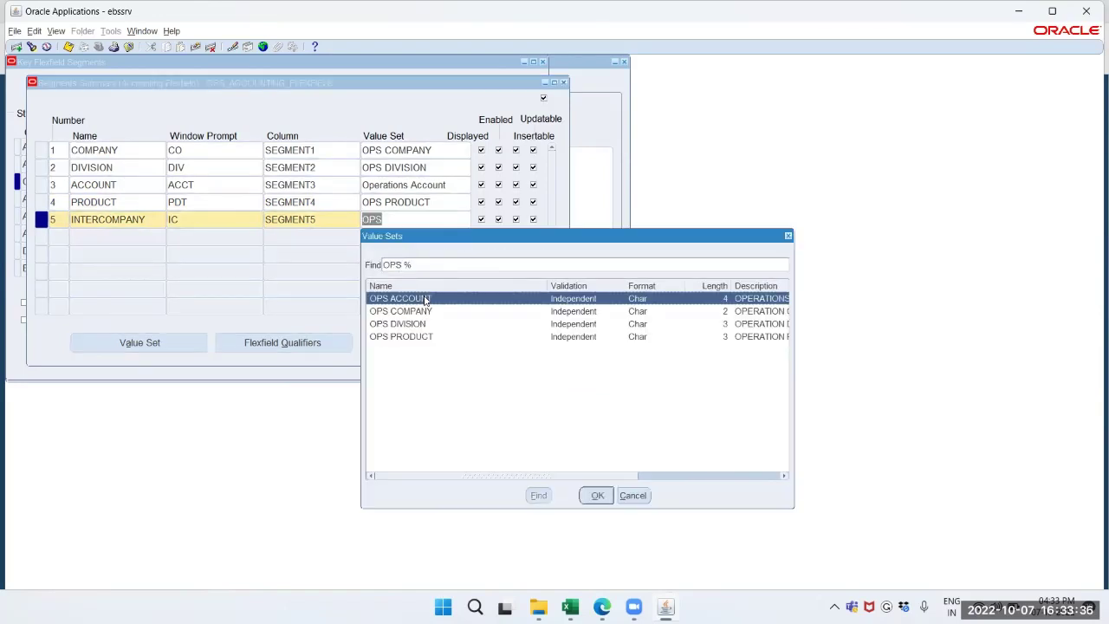
{"action": "left_click", "coordinate": [420, 317]}
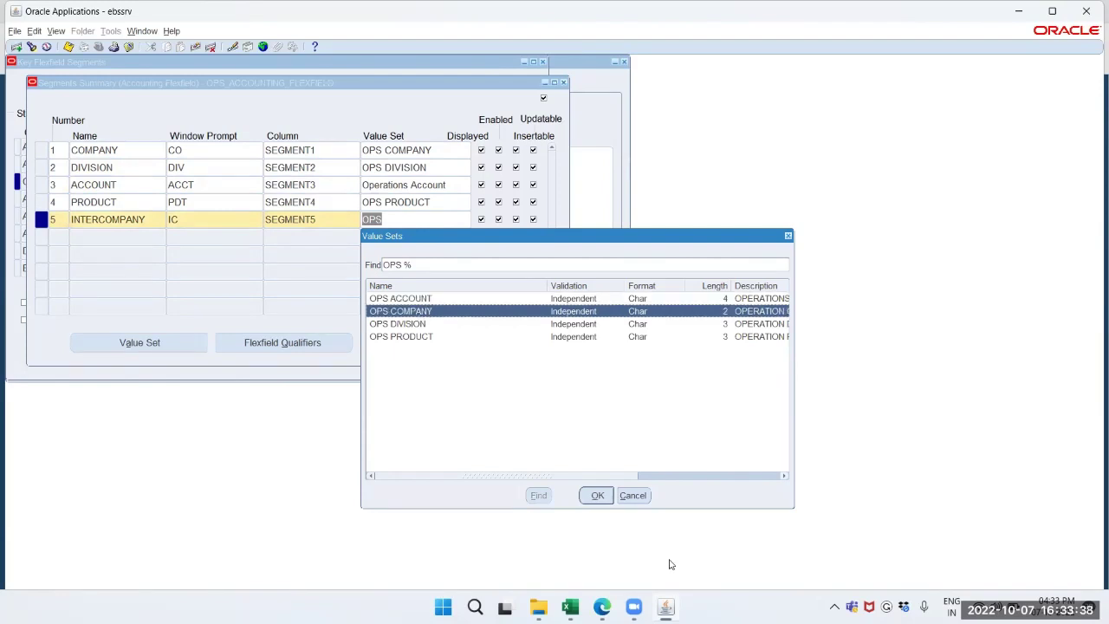
{"action": "left_click", "coordinate": [597, 495]}
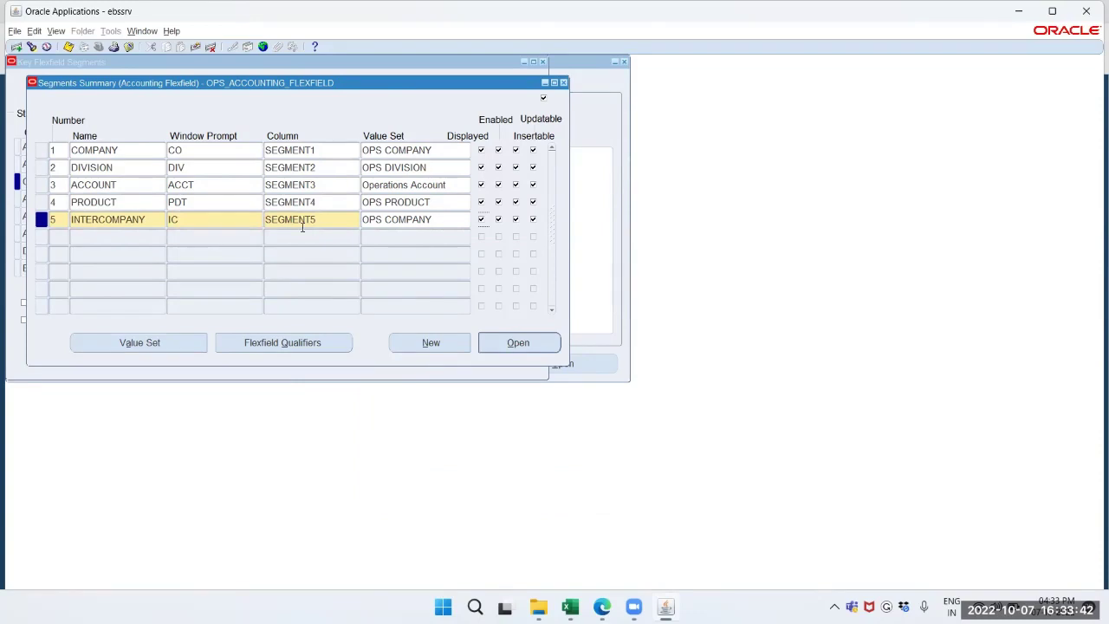
Step: Review the COMPANY segment's value set and sizes in its details, and close them
{"action": "left_click", "coordinate": [84, 150]}
{"action": "left_click", "coordinate": [520, 343]}
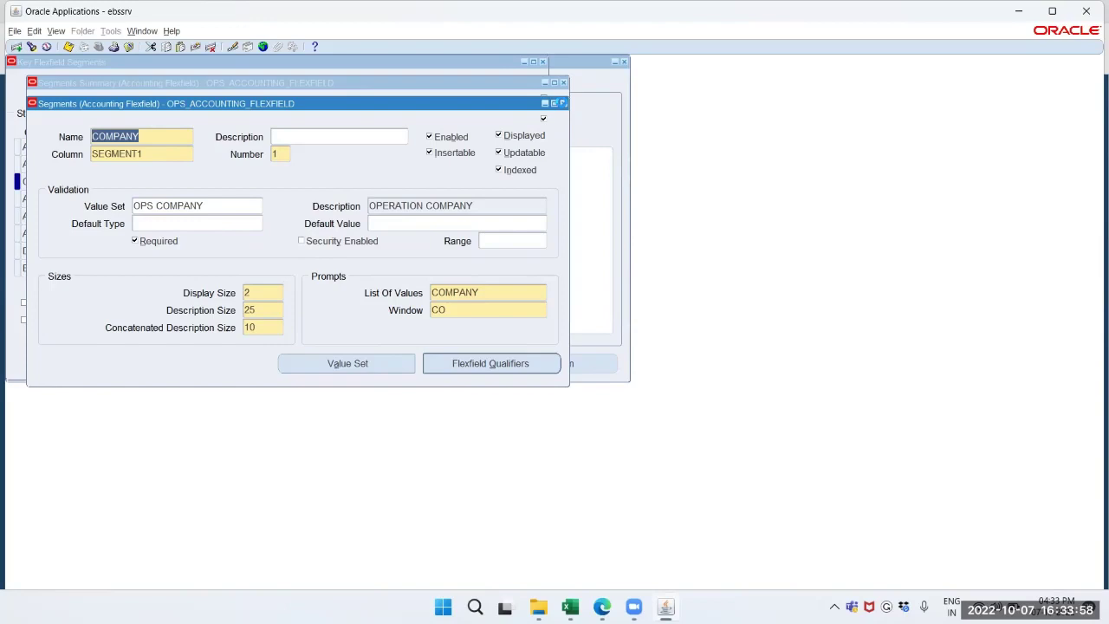
{"action": "left_click", "coordinate": [563, 103]}
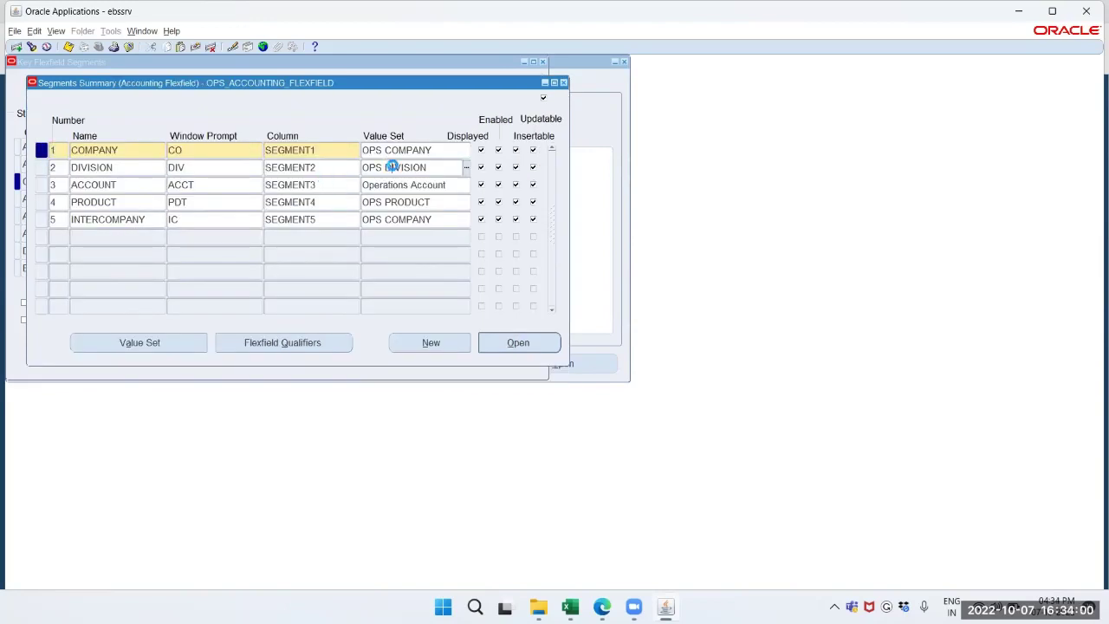
Step: Set the DIVISION segment's description size to 25 and close its details
{"action": "left_click", "coordinate": [391, 167]}
{"action": "left_click", "coordinate": [519, 344]}
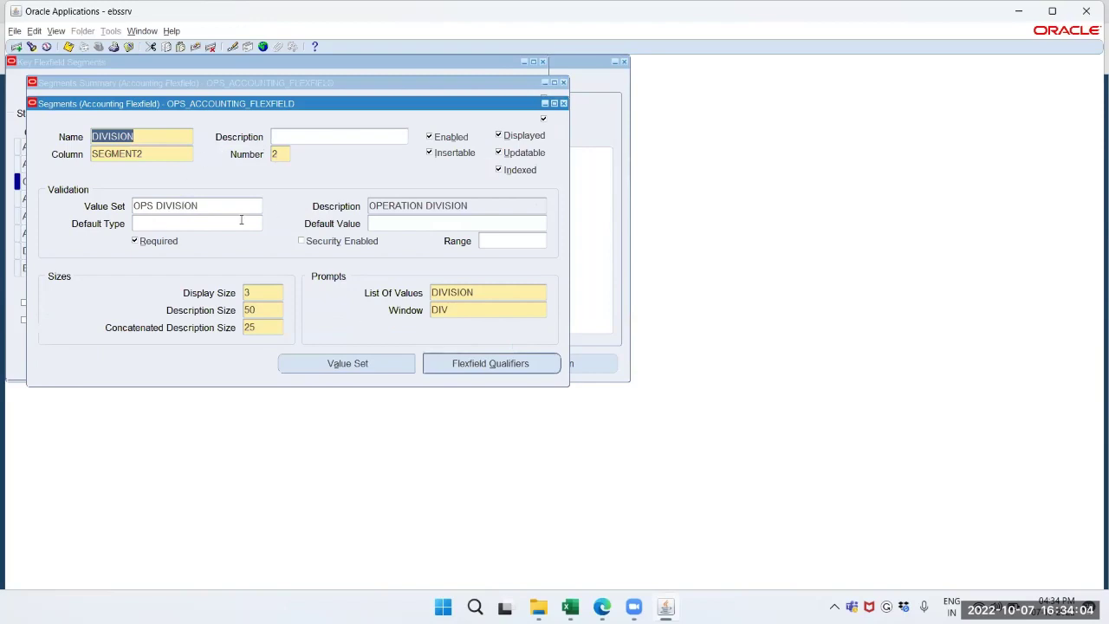
{"action": "left_click", "coordinate": [258, 312]}
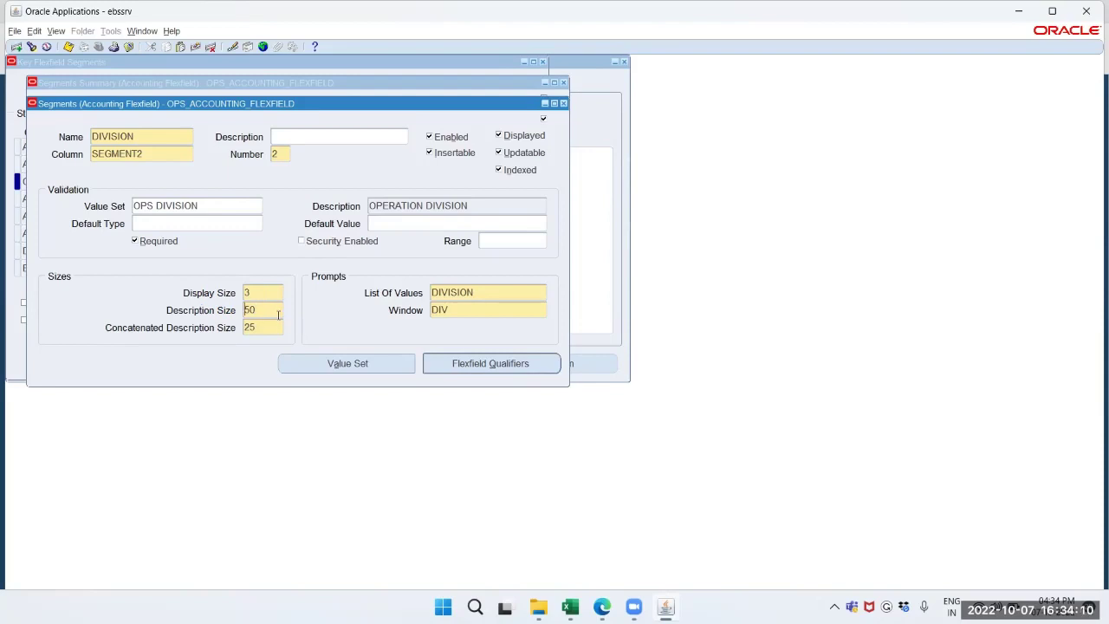
{"action": "left_click_drag", "start_coordinate": [267, 309], "coordinate": [199, 311]}
{"action": "type", "text": "25"}
{"action": "left_click", "coordinate": [562, 104]}
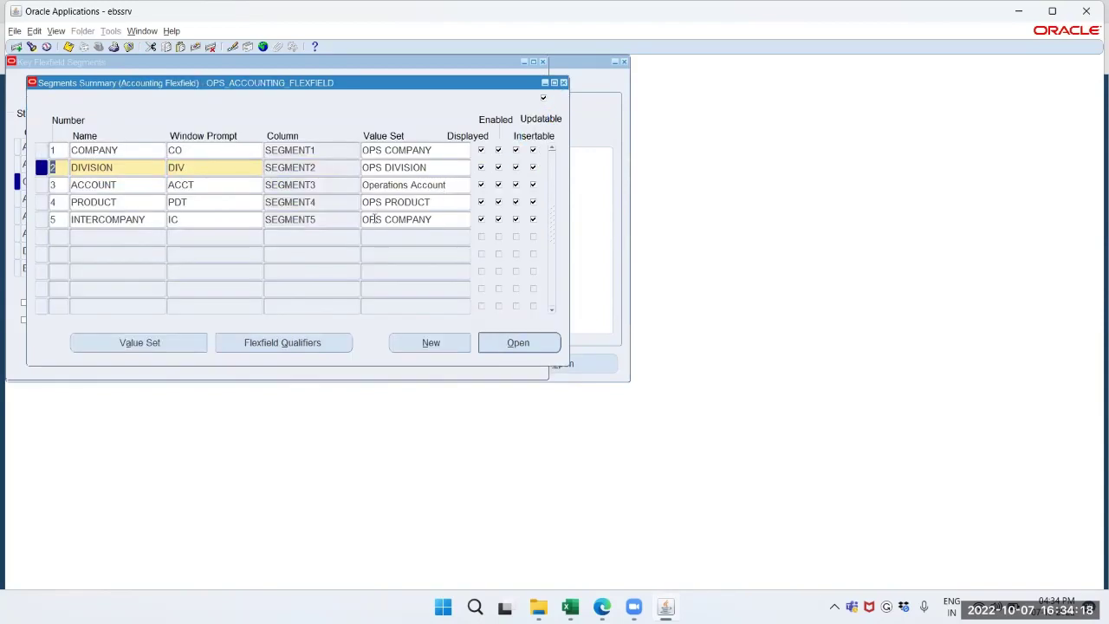
Step: Set the ACCOUNT segment's description size to 25 and close its details
{"action": "left_click", "coordinate": [427, 186]}
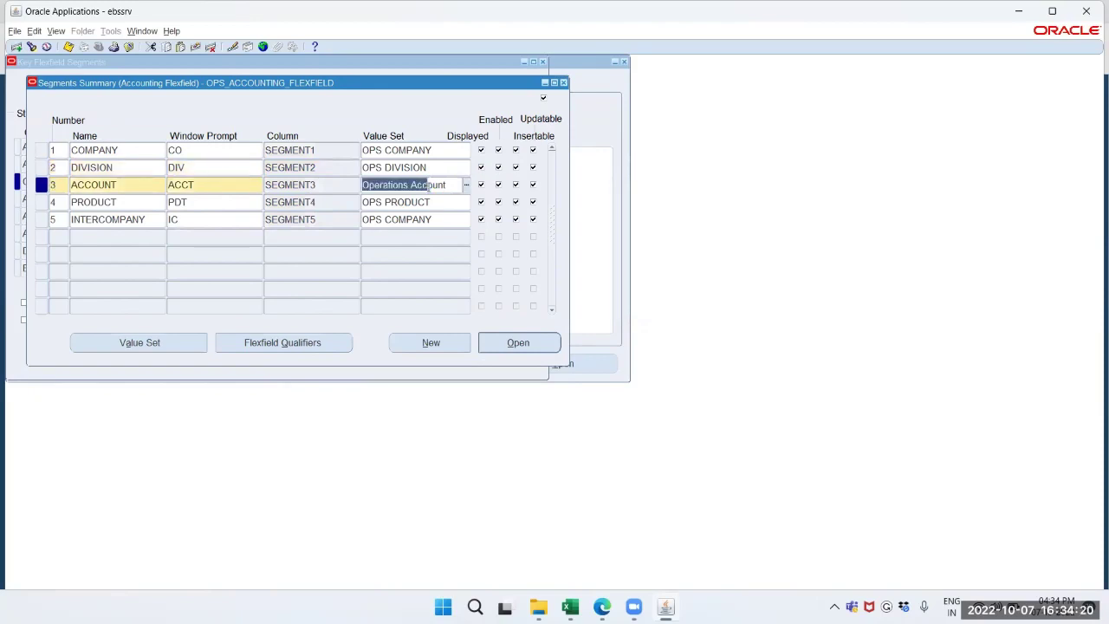
{"action": "left_click", "coordinate": [517, 343]}
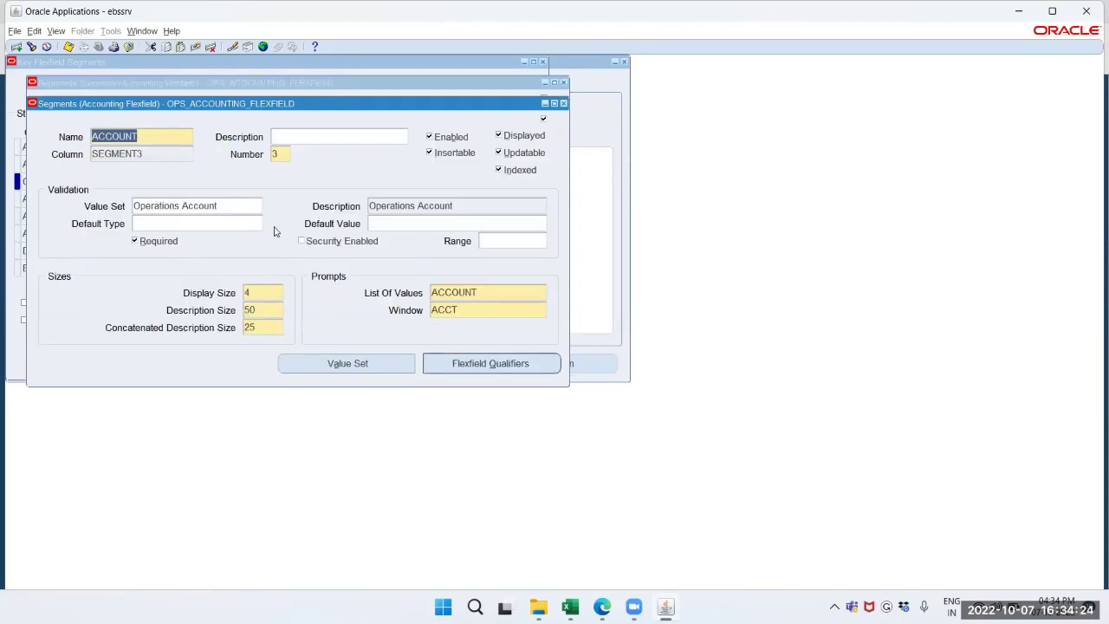
{"action": "left_click", "coordinate": [259, 309]}
{"action": "left_click_drag", "start_coordinate": [245, 310], "coordinate": [292, 310]}
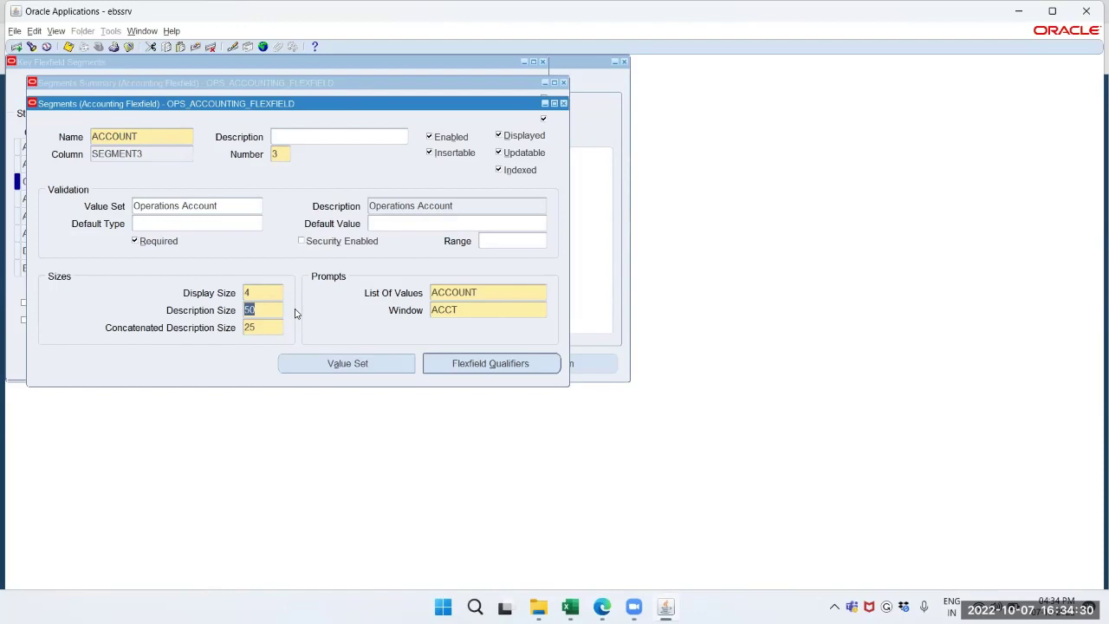
{"action": "type", "text": "25"}
{"action": "key", "text": "shift+Home"}
{"action": "left_click", "coordinate": [564, 103]}
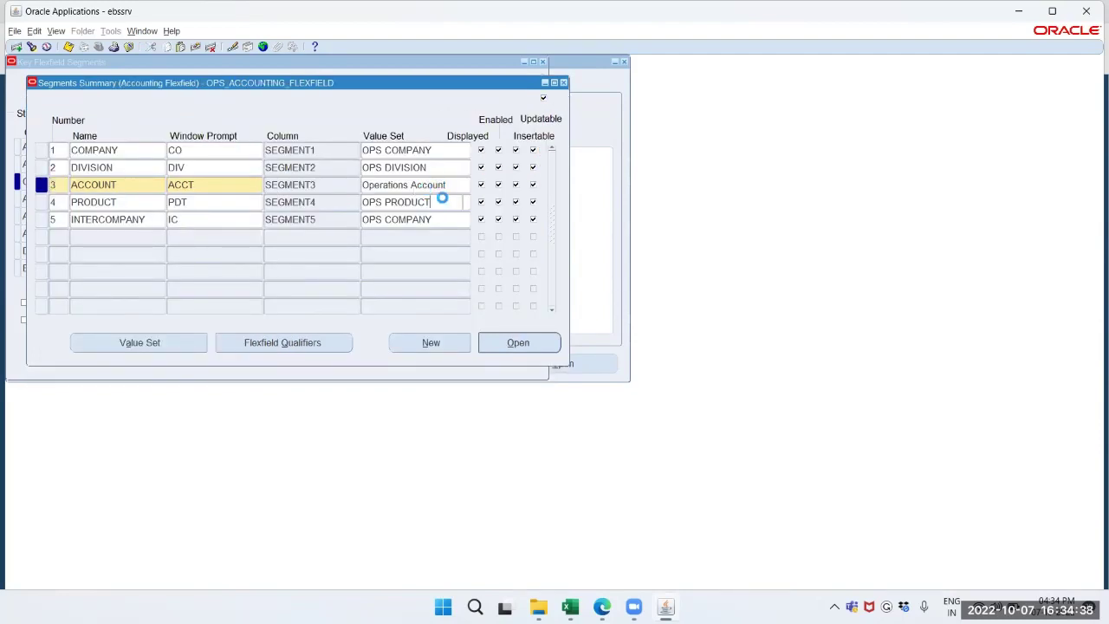
Step: Review the PRODUCT segment's value set and sizes in its details, and close them
{"action": "left_click", "coordinate": [439, 203]}
{"action": "left_click", "coordinate": [511, 343]}
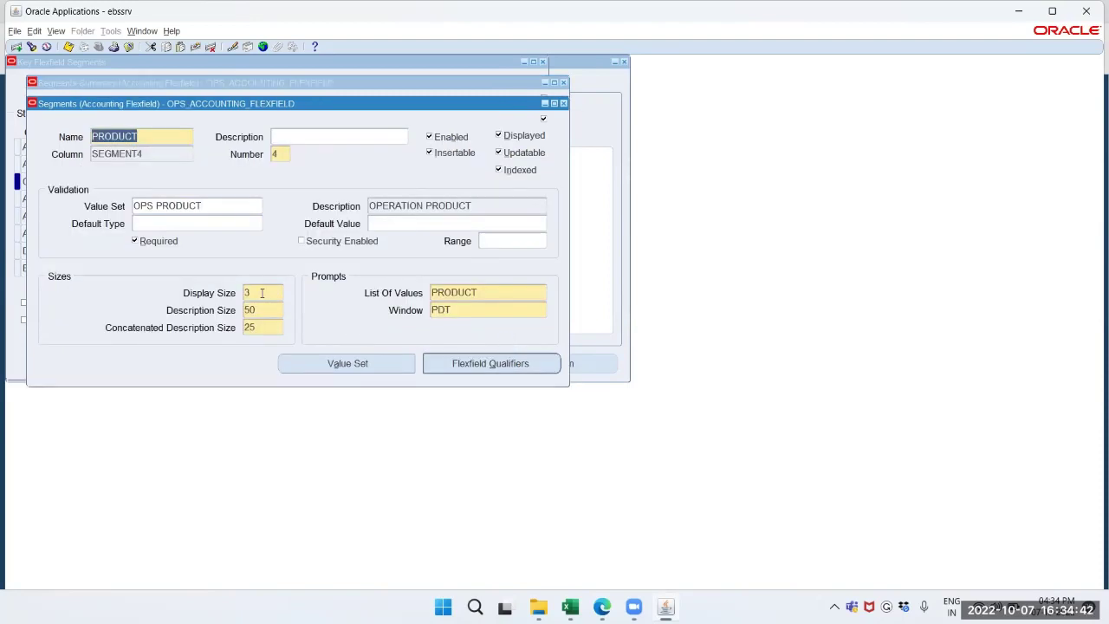
{"action": "left_click", "coordinate": [262, 293]}
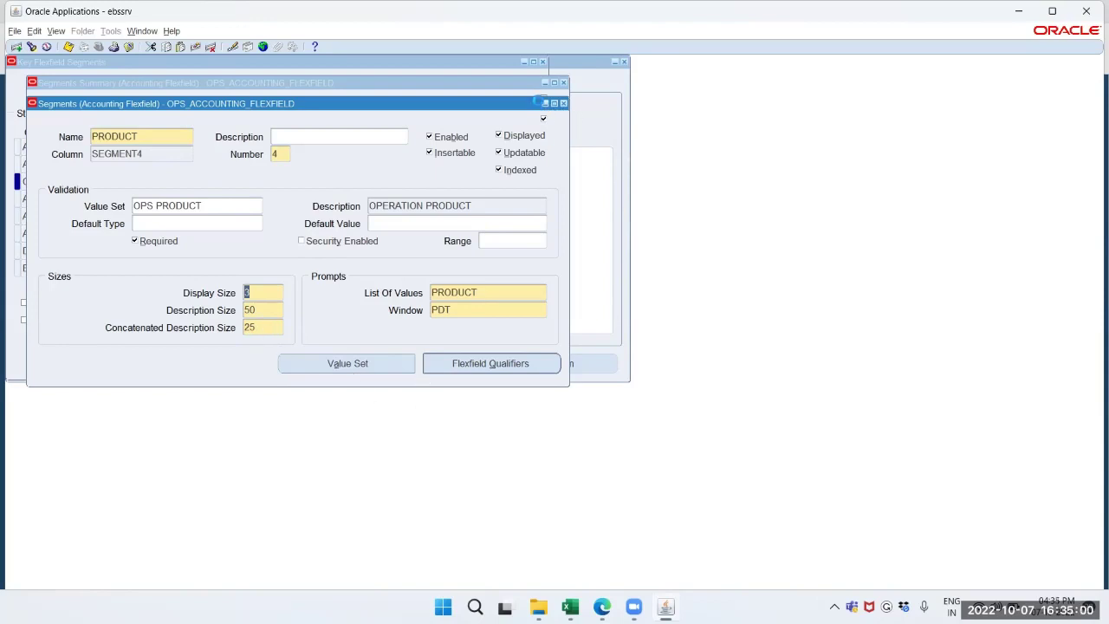
{"action": "left_click", "coordinate": [563, 104]}
Step: Set the INTERCOMPANY segment's description size to 25 and concatenated description size to 10, and close its details
{"action": "left_click", "coordinate": [444, 220]}
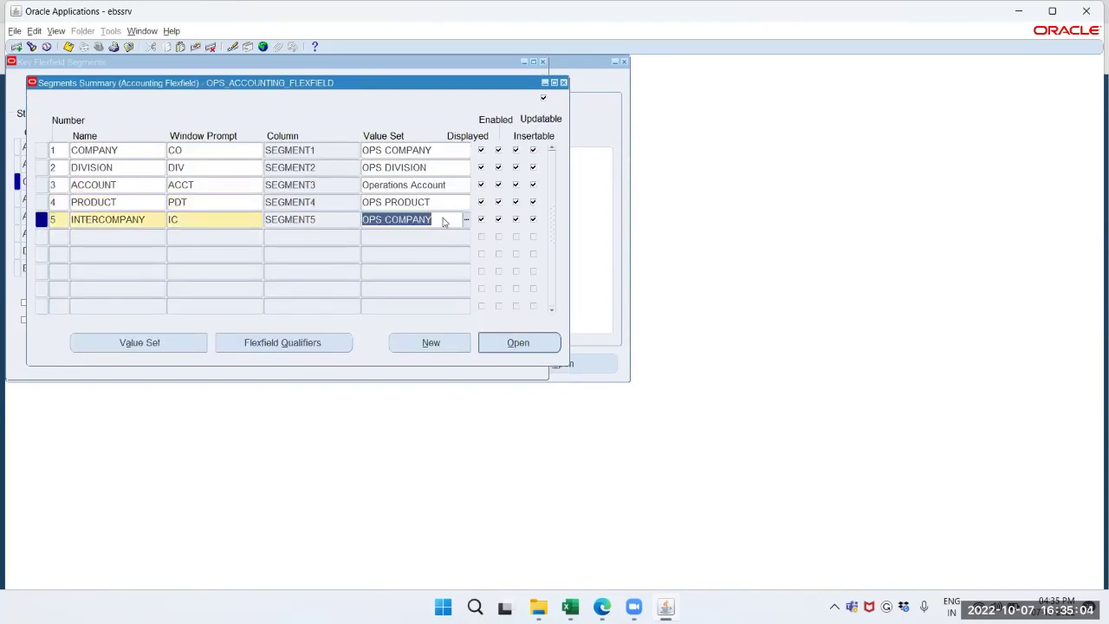
{"action": "left_click", "coordinate": [512, 343]}
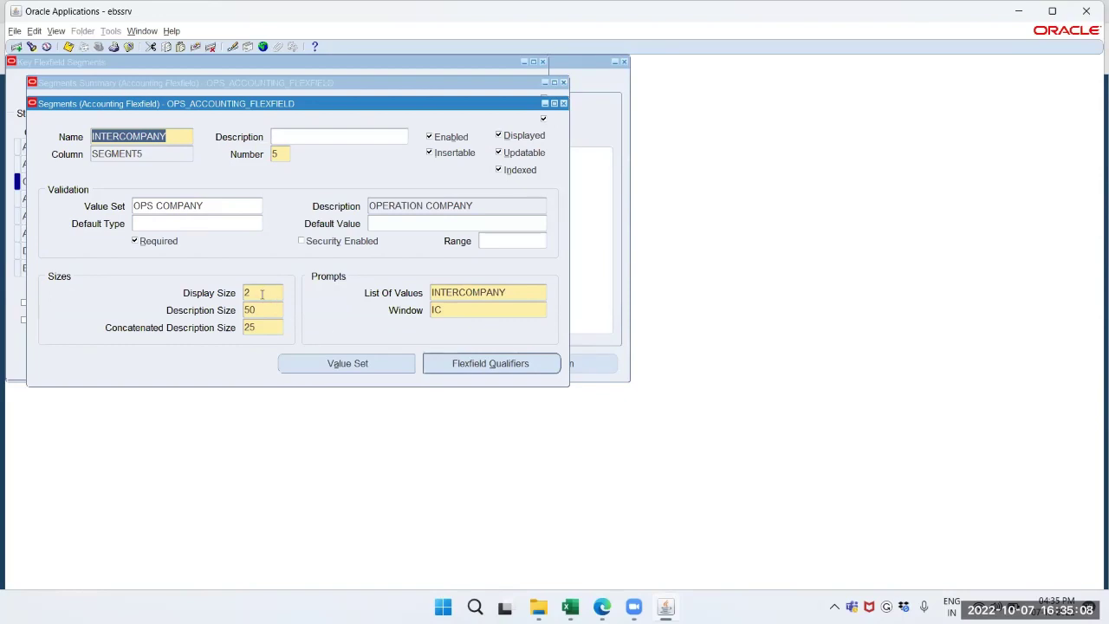
{"action": "double_click", "coordinate": [272, 313]}
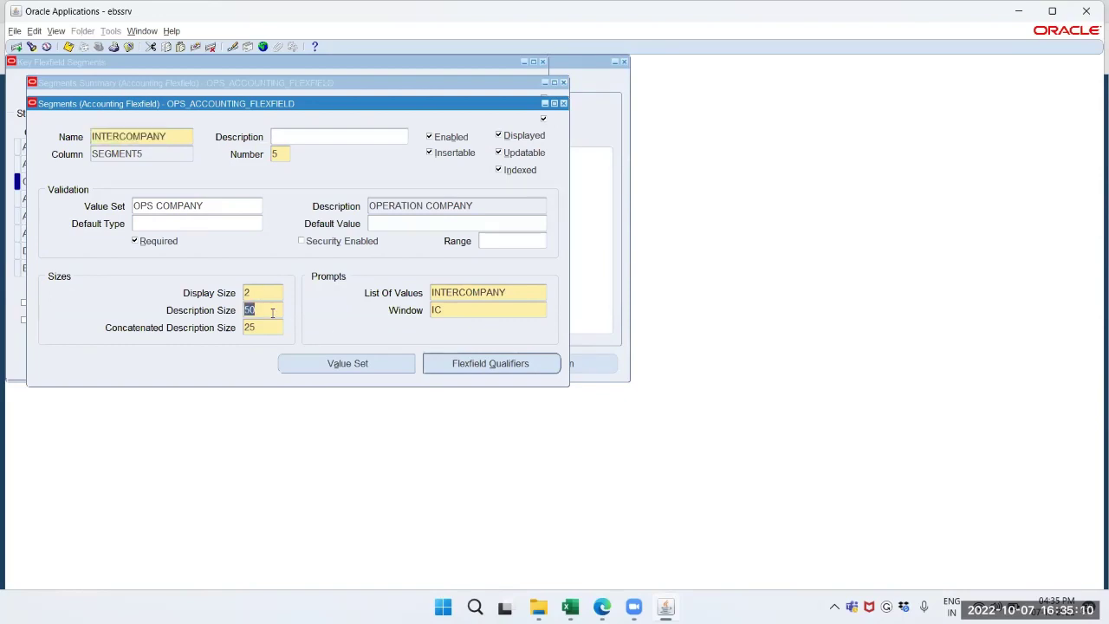
{"action": "type", "text": "25"}
{"action": "double_click", "coordinate": [264, 326]}
{"action": "type", "text": "10"}
{"action": "left_click", "coordinate": [563, 104]}
{"action": "left_click", "coordinate": [563, 104]}
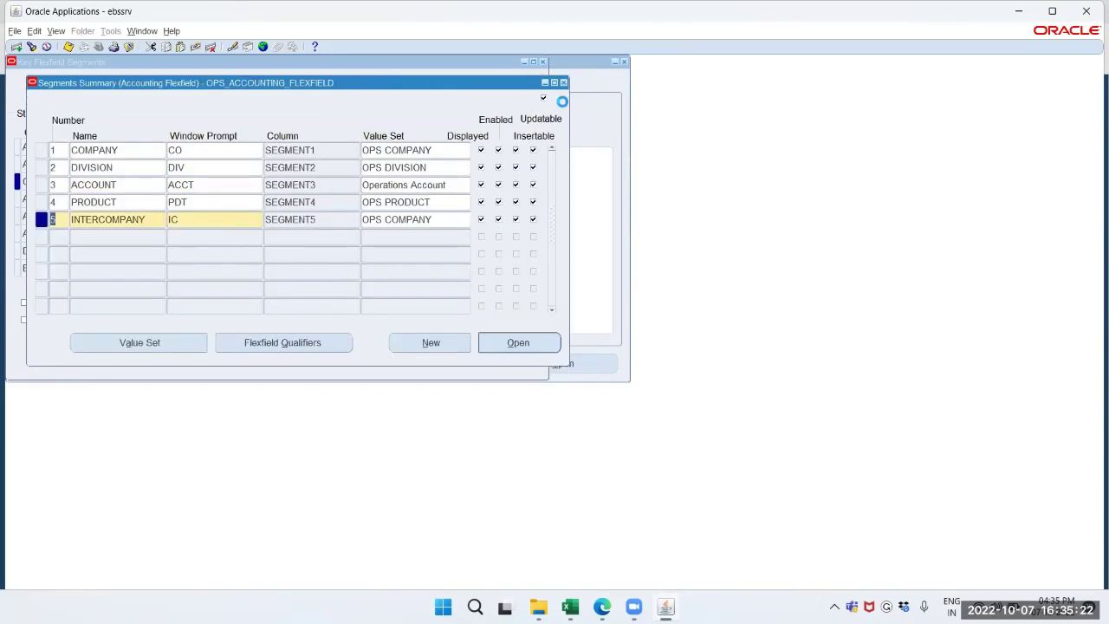
Step: Examine the COMPANY segment's sizes and its default type and default value fields, and close the details
{"action": "left_click", "coordinate": [444, 151]}
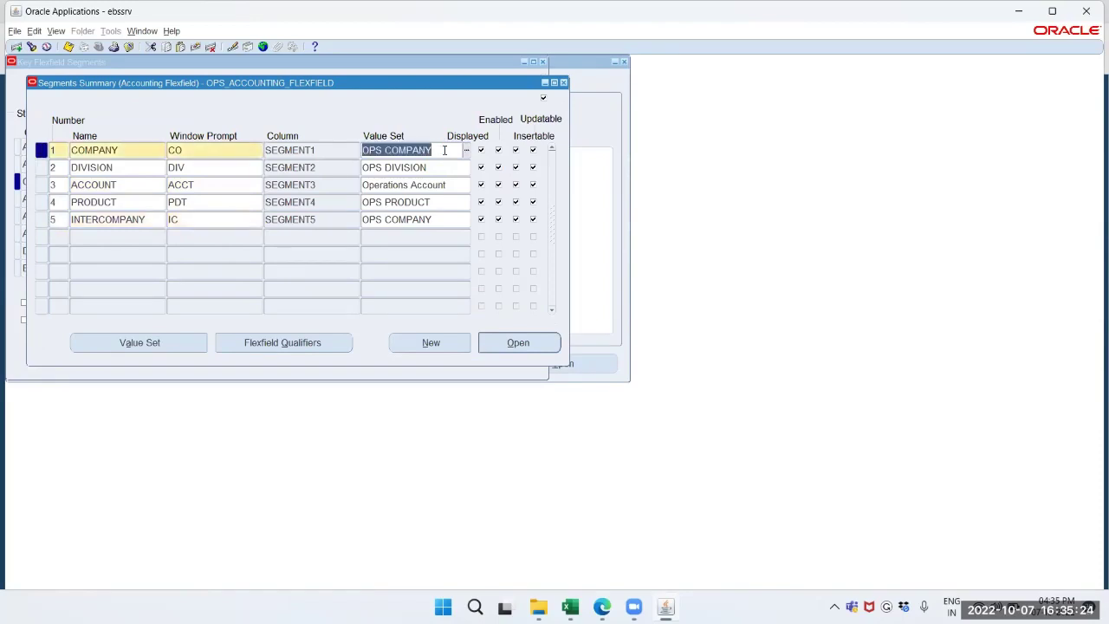
{"action": "left_click", "coordinate": [510, 339]}
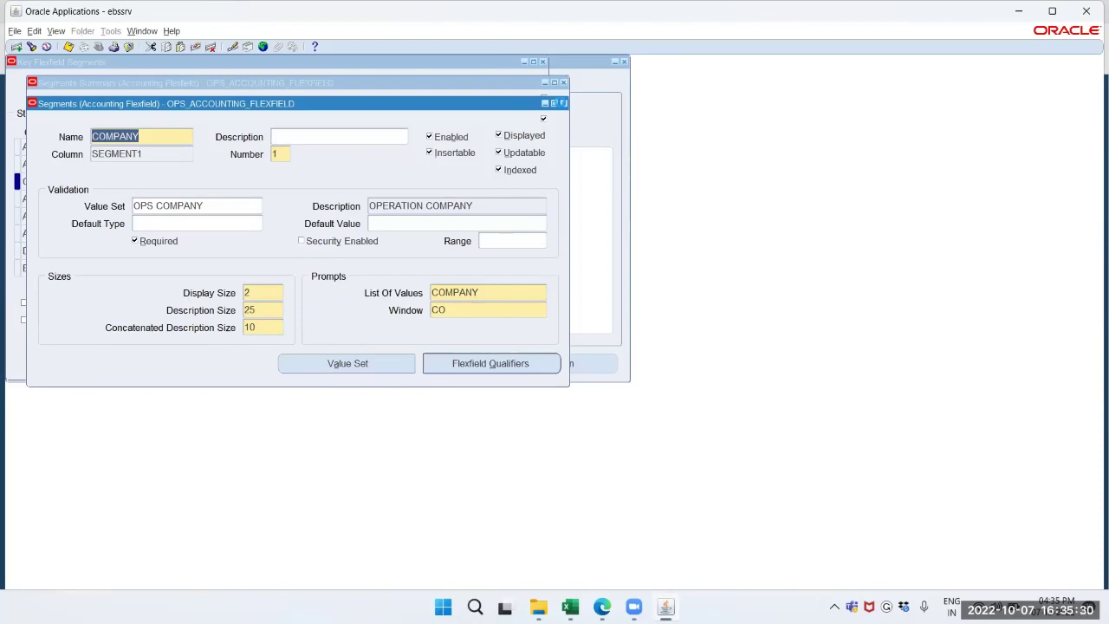
{"action": "left_click", "coordinate": [562, 103]}
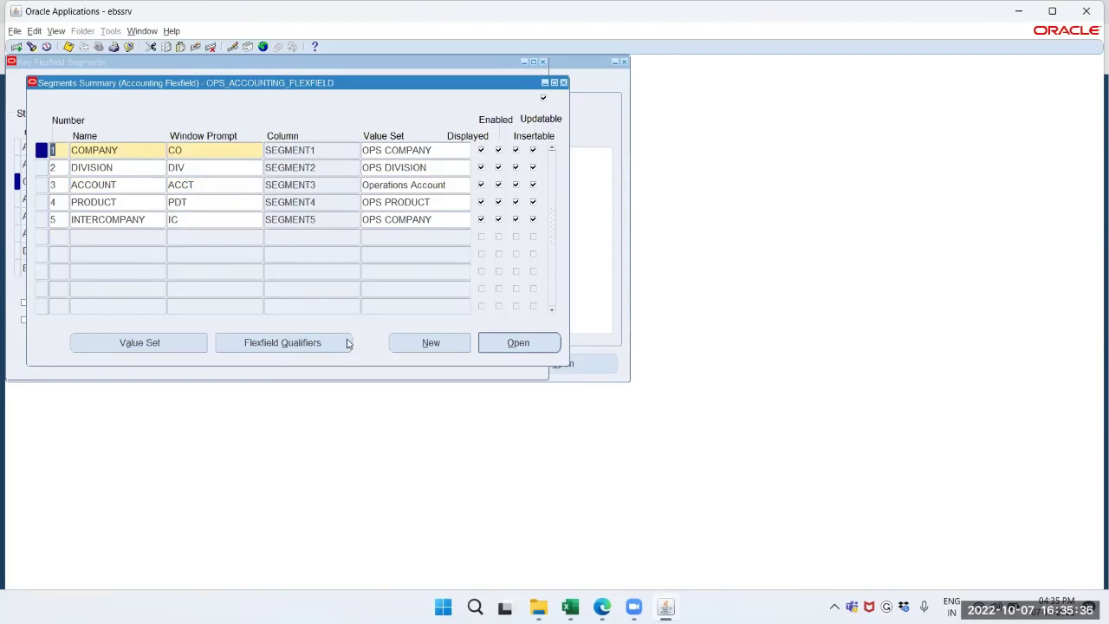
{"action": "left_click", "coordinate": [524, 344]}
{"action": "left_click", "coordinate": [509, 342]}
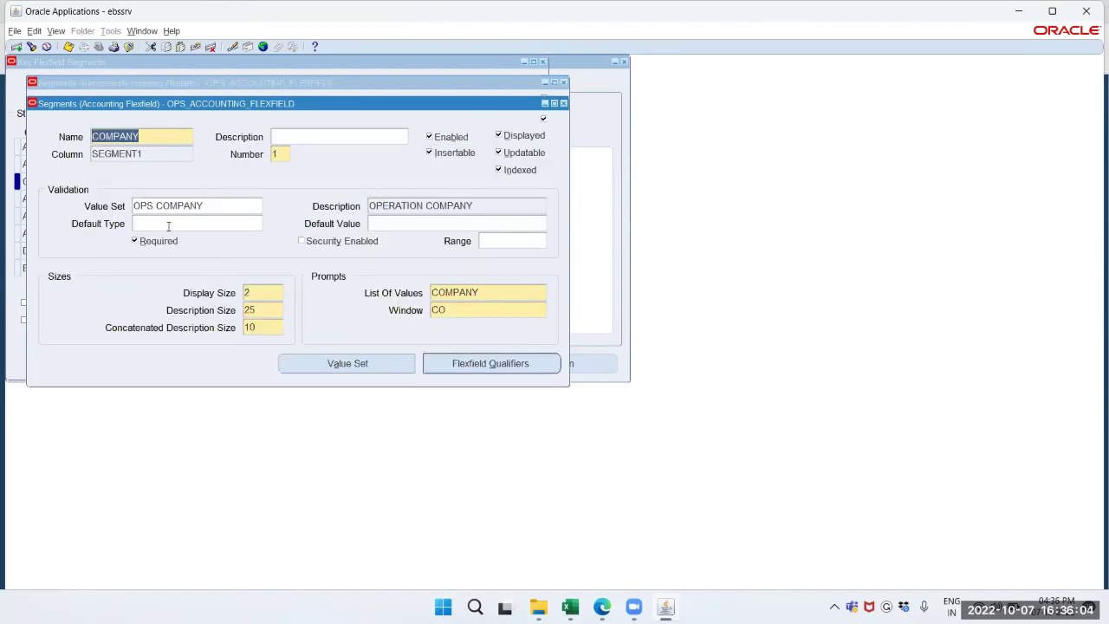
{"action": "left_click", "coordinate": [168, 226]}
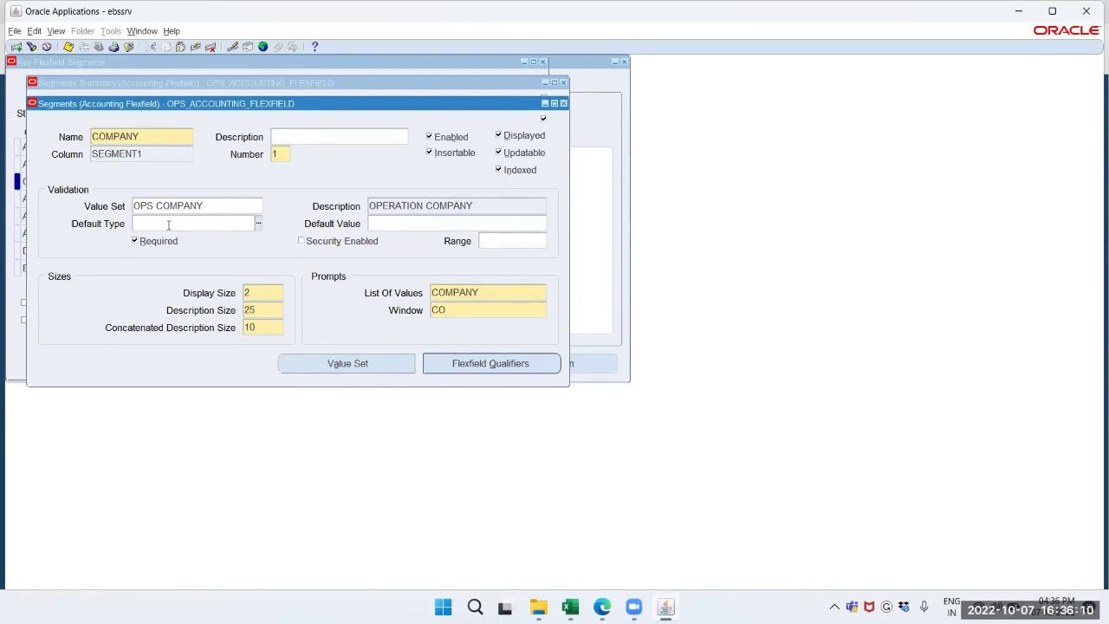
{"action": "left_click", "coordinate": [417, 222]}
{"action": "left_click", "coordinate": [555, 103]}
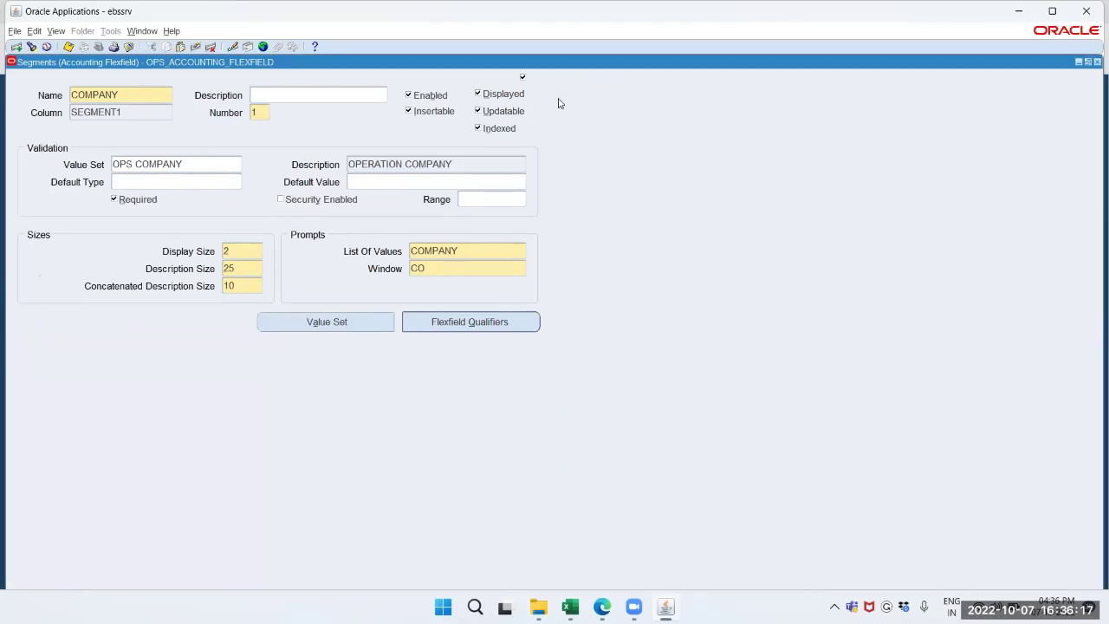
{"action": "left_click", "coordinate": [1097, 61]}
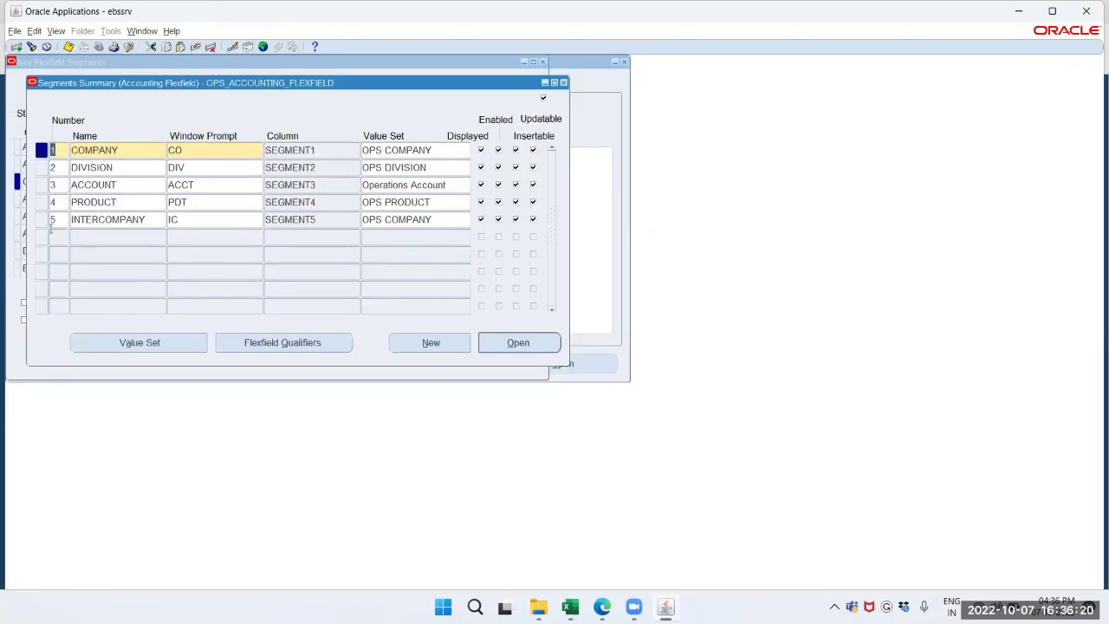
Step: Enable the Balancing Segment flexfield qualifier for the COMPANY segment and close its qualifiers
{"action": "left_click", "coordinate": [271, 349]}
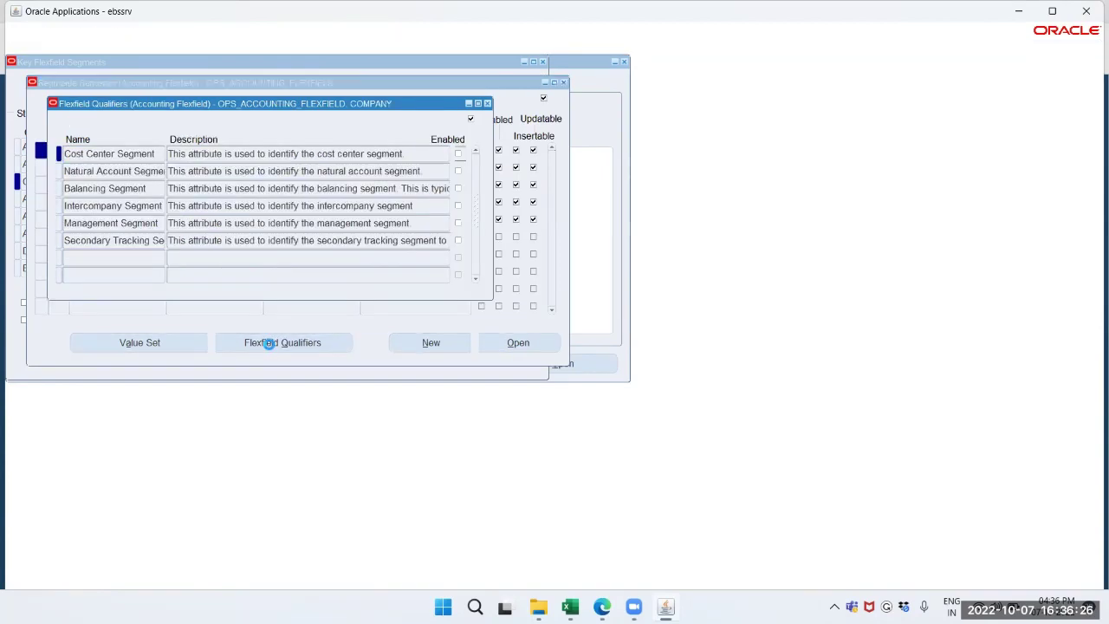
{"action": "left_click", "coordinate": [92, 190]}
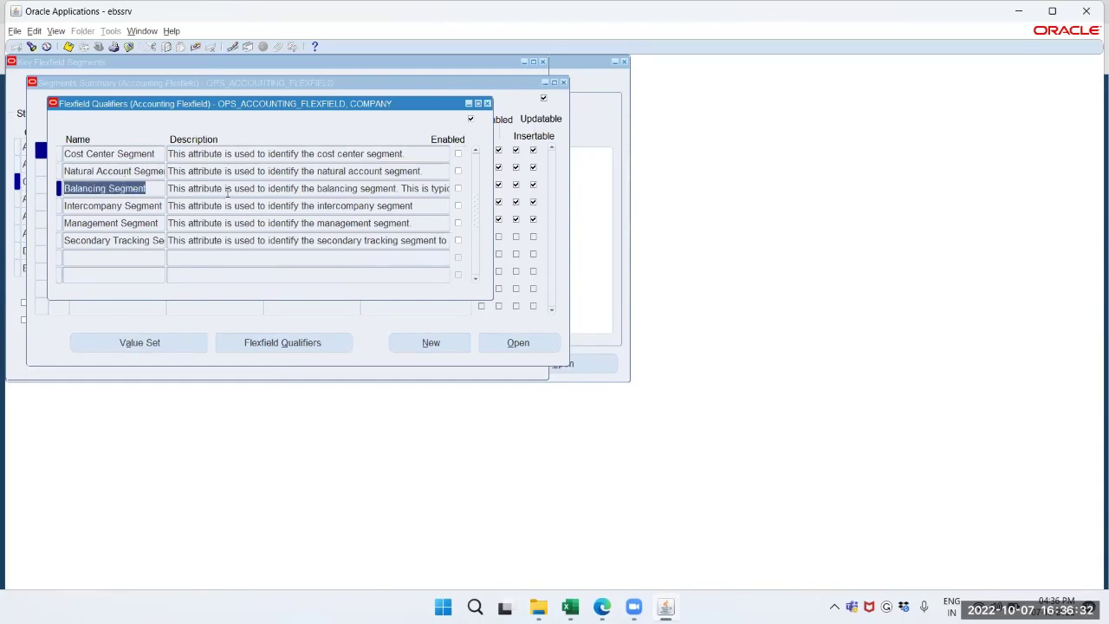
{"action": "left_click", "coordinate": [377, 189]}
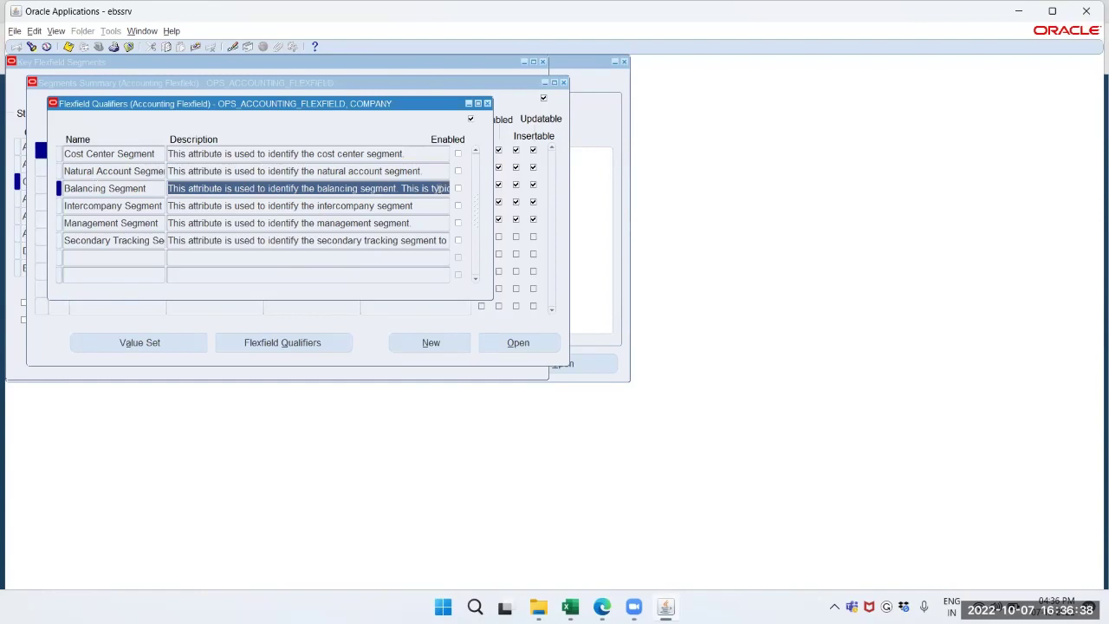
{"action": "left_click", "coordinate": [455, 188]}
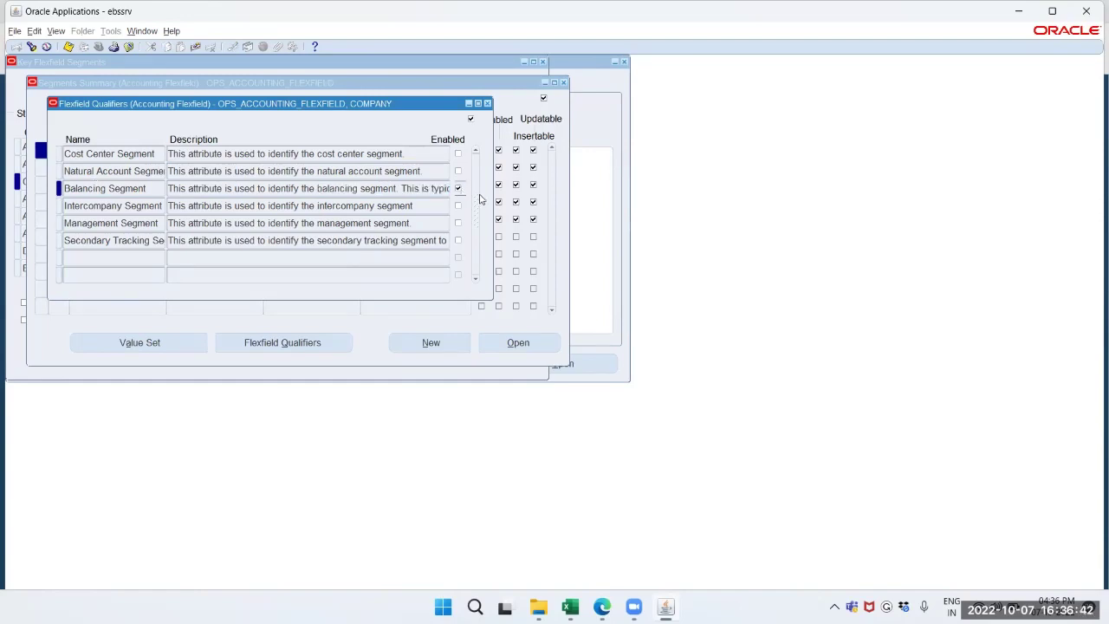
{"action": "left_click", "coordinate": [459, 188]}
{"action": "left_click", "coordinate": [487, 103]}
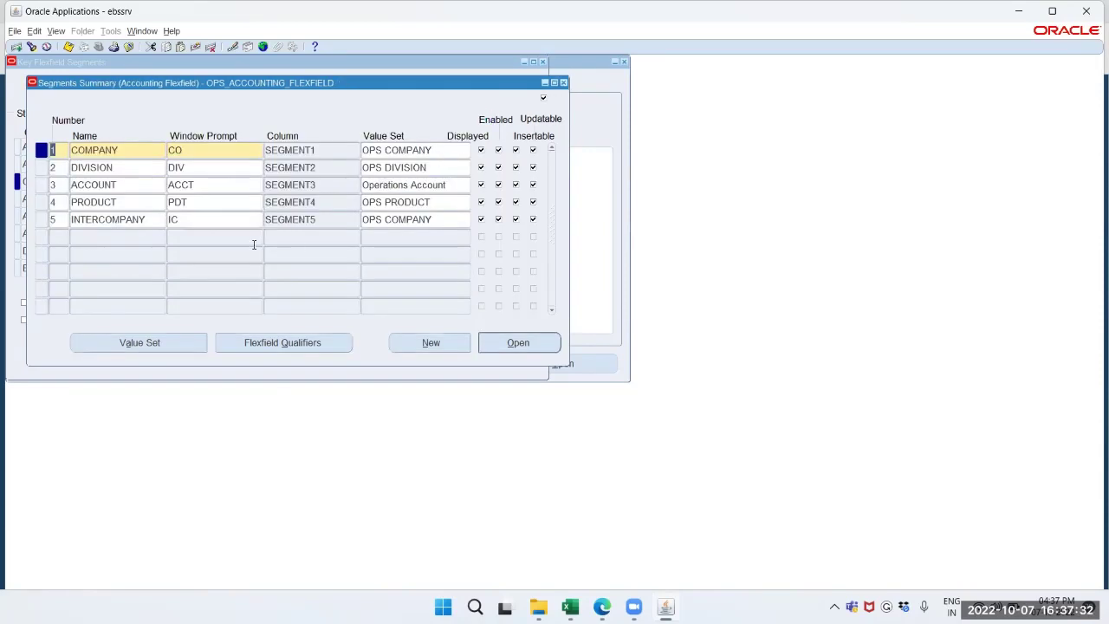
Step: Enable the Cost Center Segment flexfield qualifier for the DIVISION segment and close its qualifiers
{"action": "double_click", "coordinate": [41, 167]}
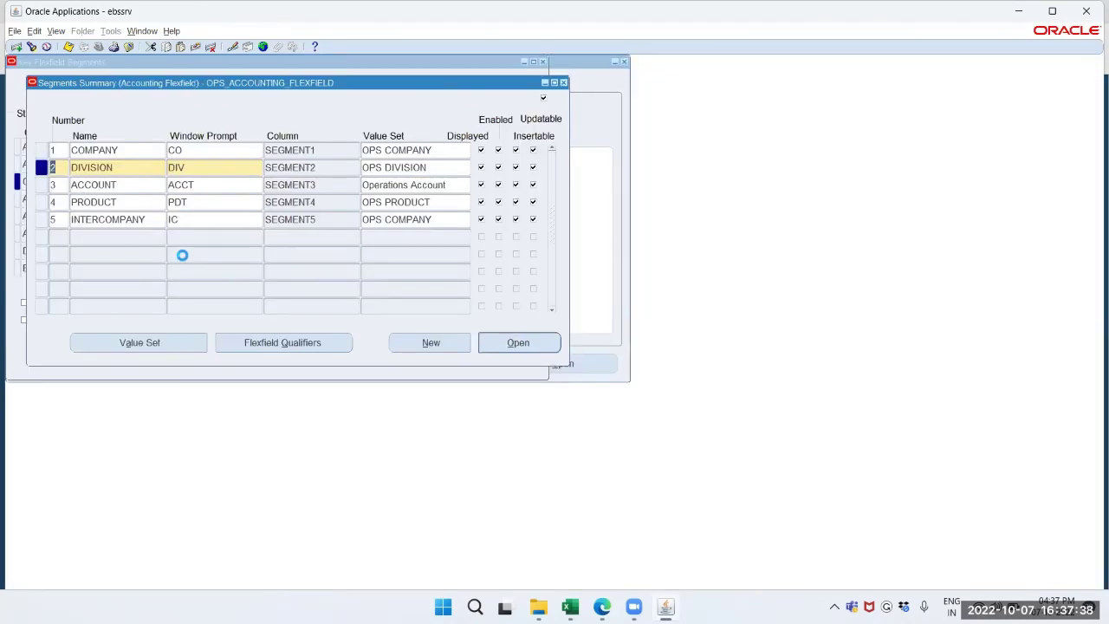
{"action": "left_click", "coordinate": [1097, 62]}
{"action": "left_click", "coordinate": [282, 343]}
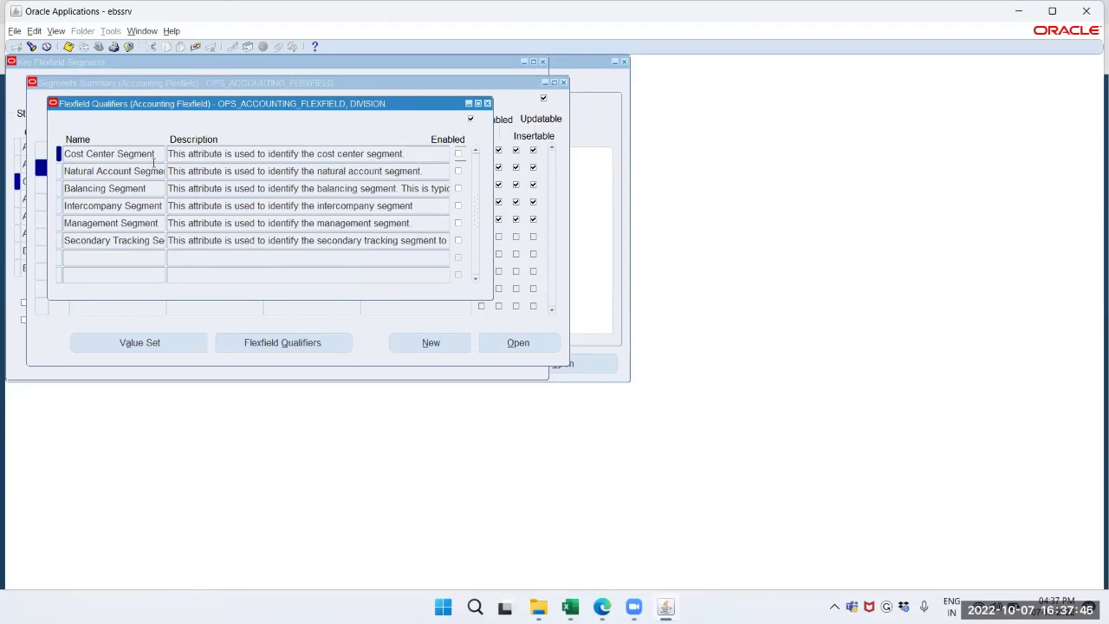
{"action": "left_click", "coordinate": [460, 154]}
{"action": "left_click", "coordinate": [487, 103]}
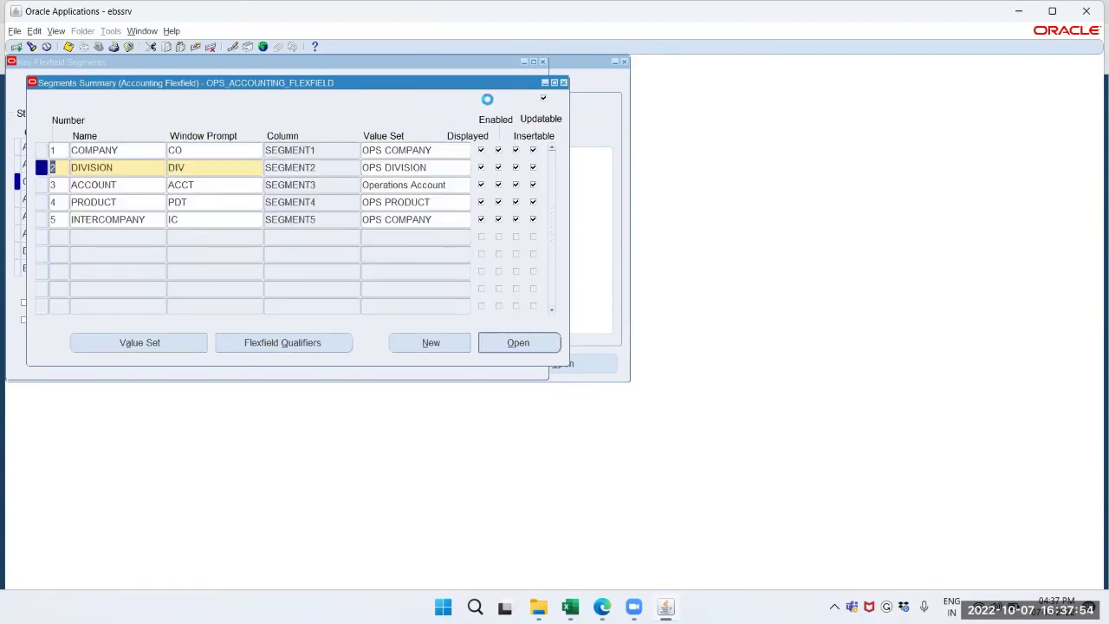
Step: Enable the Natural Account Segment flexfield qualifier for the ACCOUNT segment and close its qualifiers
{"action": "left_click", "coordinate": [59, 185]}
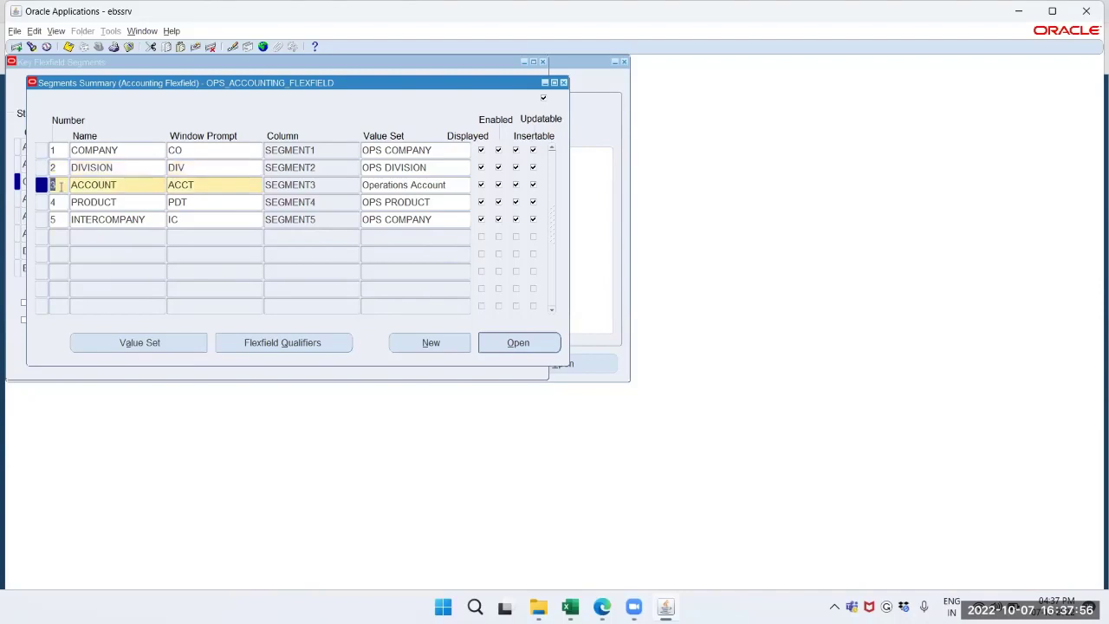
{"action": "left_click", "coordinate": [267, 344]}
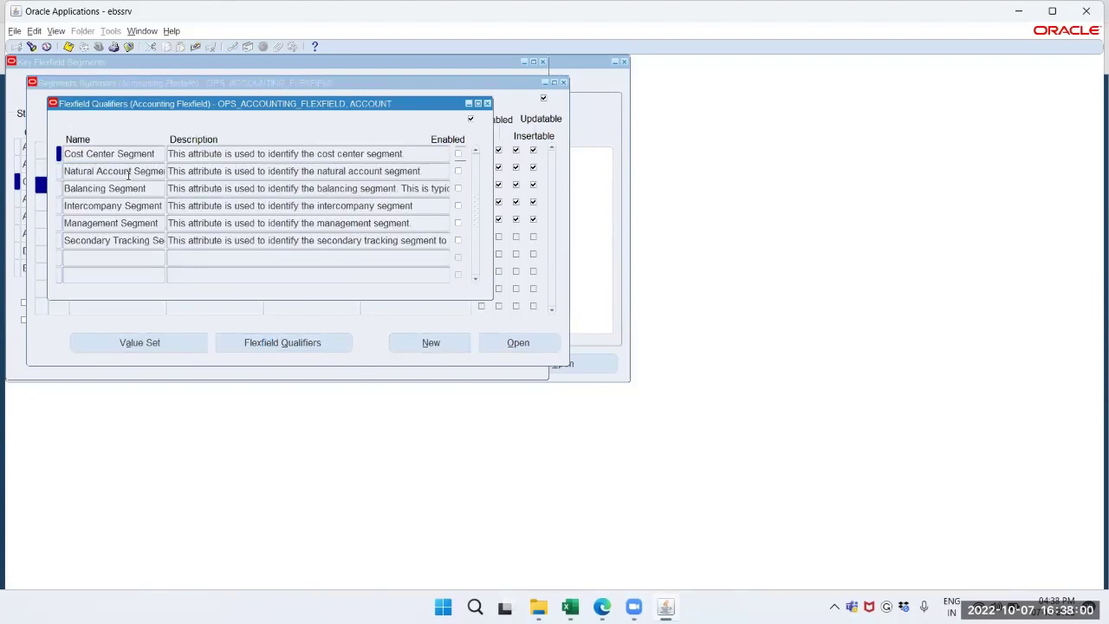
{"action": "left_click", "coordinate": [130, 169]}
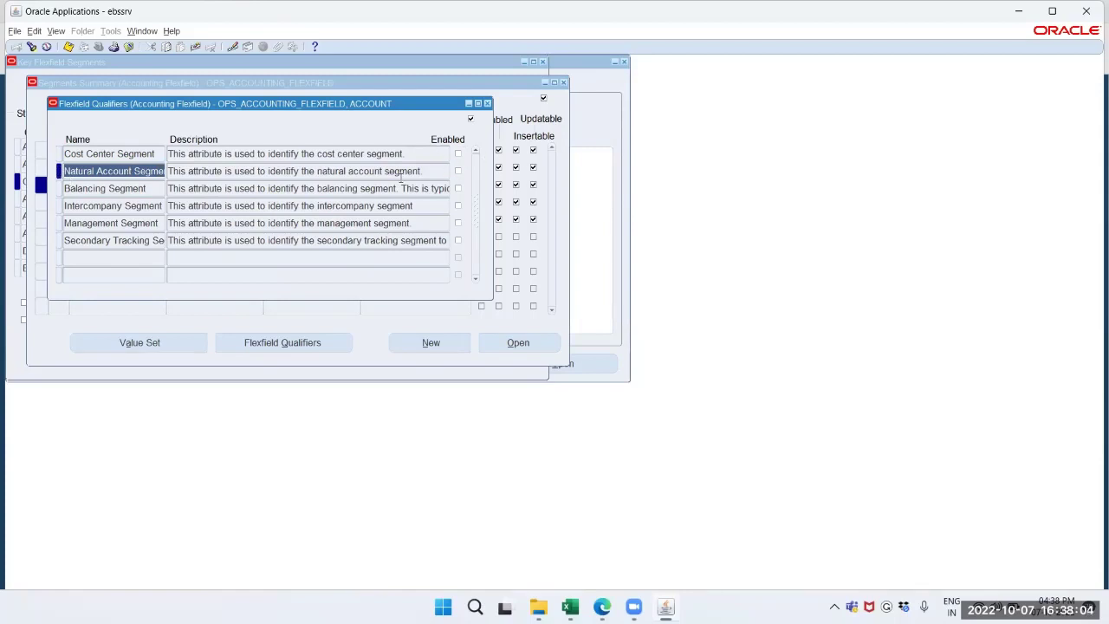
{"action": "left_click", "coordinate": [458, 171]}
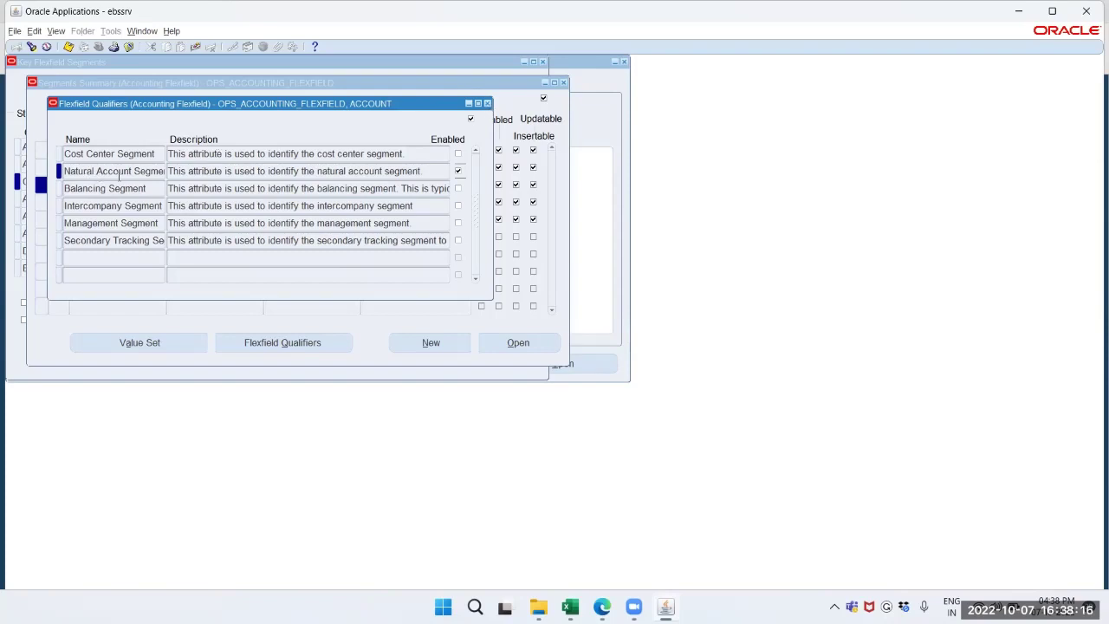
{"action": "left_click", "coordinate": [487, 104]}
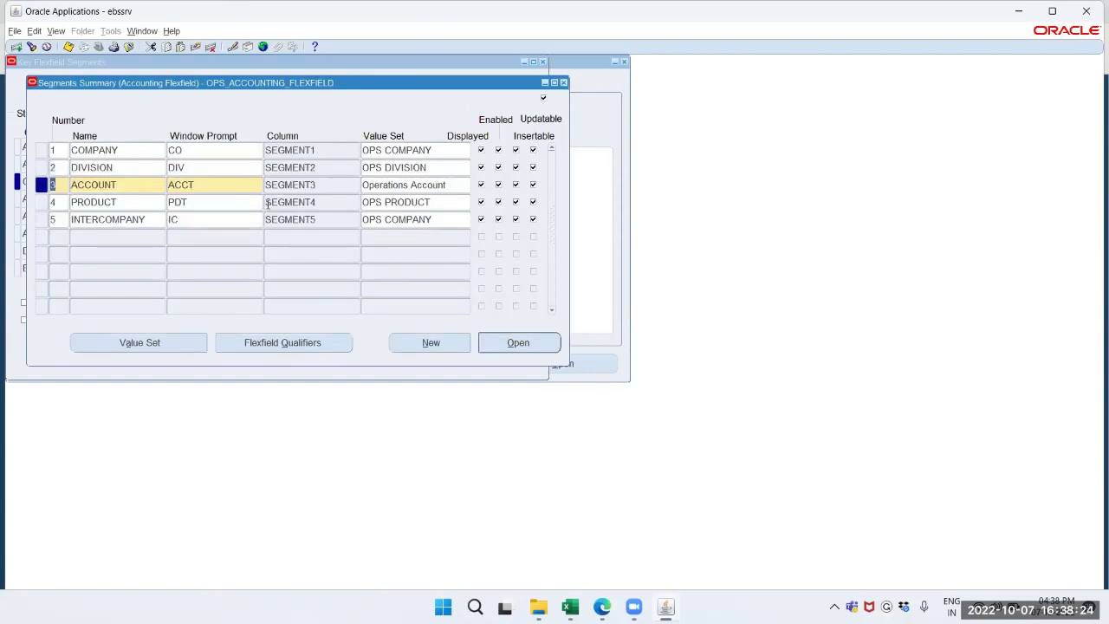
Step: Enable the Intercompany Segment flexfield qualifier for the INTERCOMPANY segment and close its qualifiers
{"action": "left_click", "coordinate": [78, 222]}
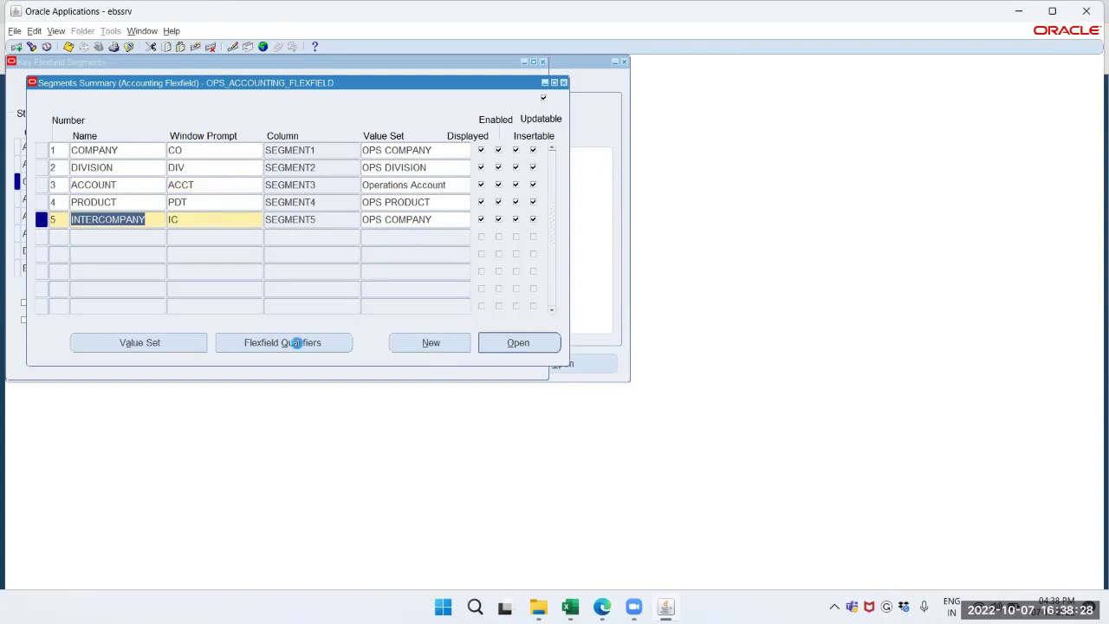
{"action": "left_click", "coordinate": [295, 343]}
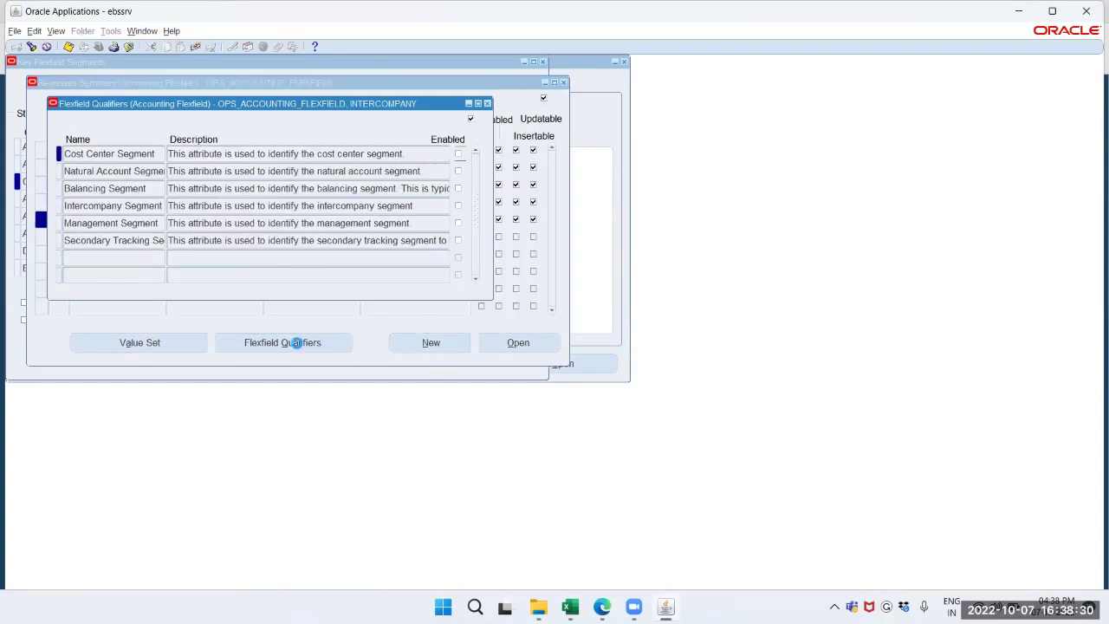
{"action": "left_click", "coordinate": [96, 205]}
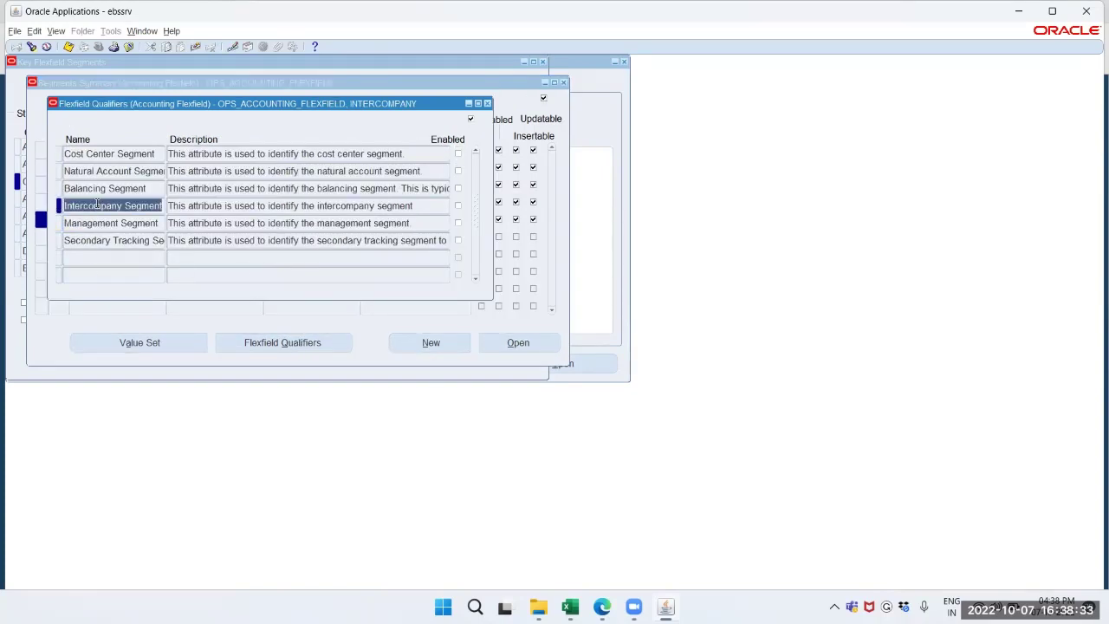
{"action": "left_click", "coordinate": [459, 206]}
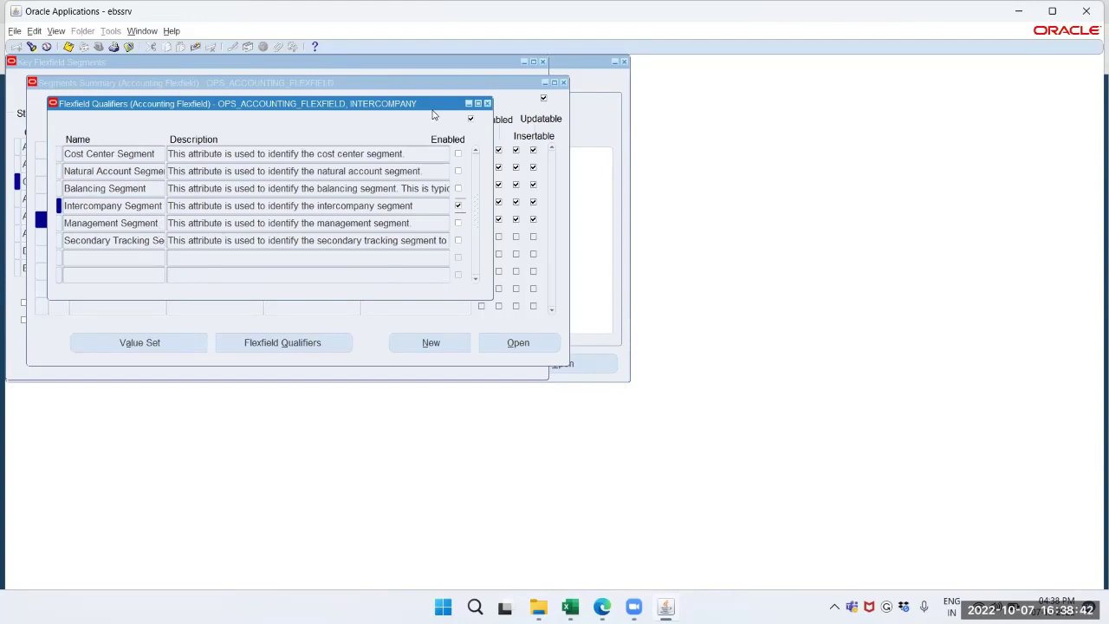
{"action": "left_click", "coordinate": [486, 105]}
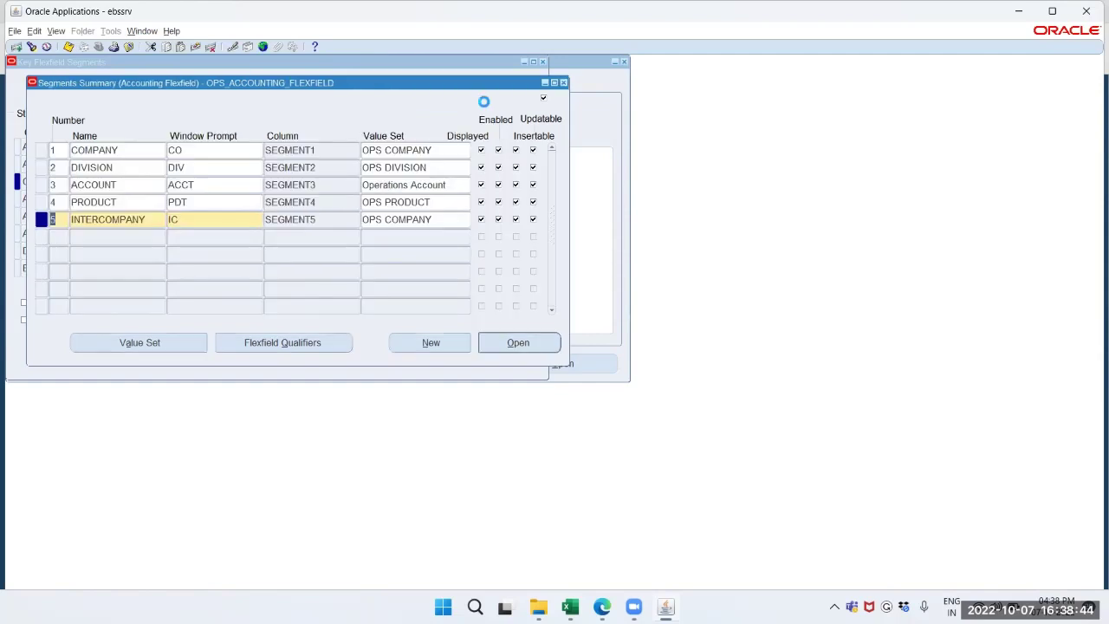
Step: Review the flexfield qualifiers assigned to the ACCOUNT, DIVISION and COMPANY segments, and close the segments summary
{"action": "left_click", "coordinate": [121, 187]}
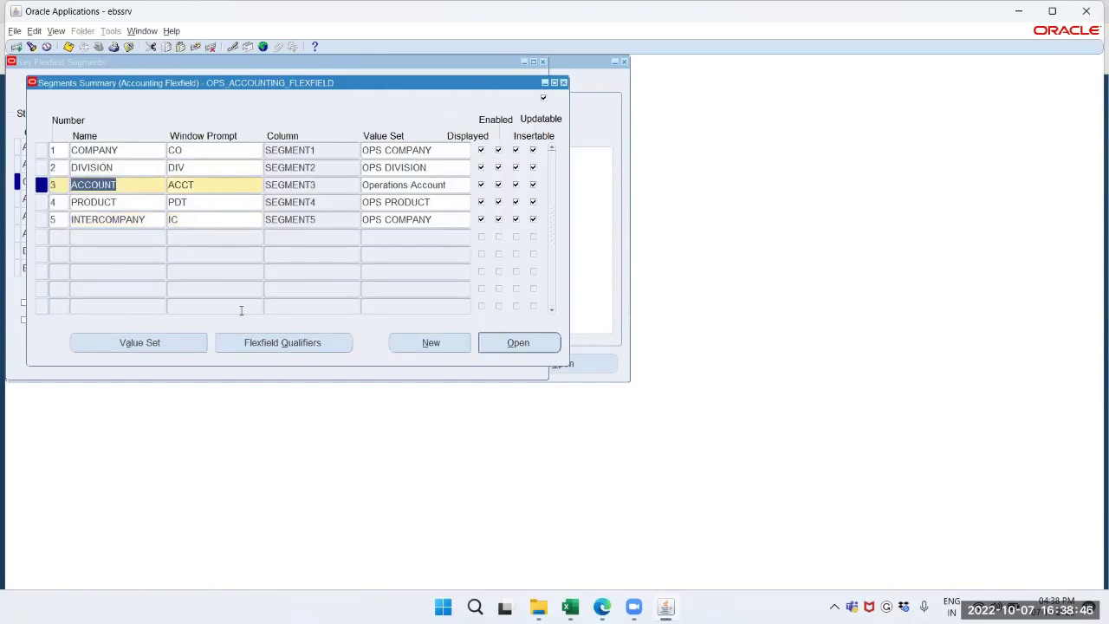
{"action": "left_click", "coordinate": [294, 344]}
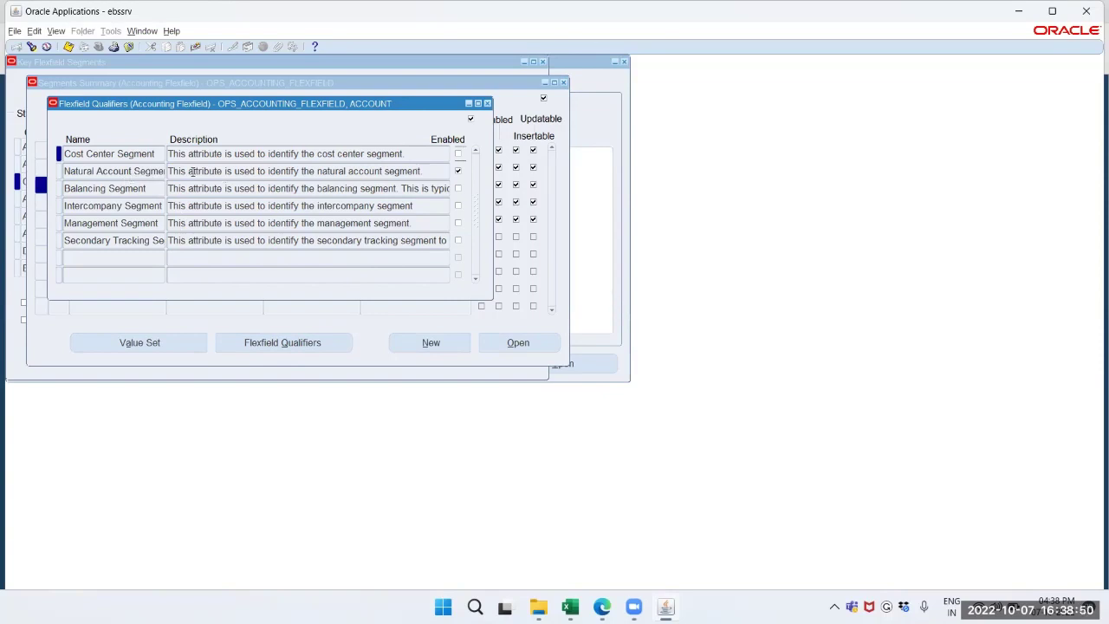
{"action": "left_click", "coordinate": [487, 103]}
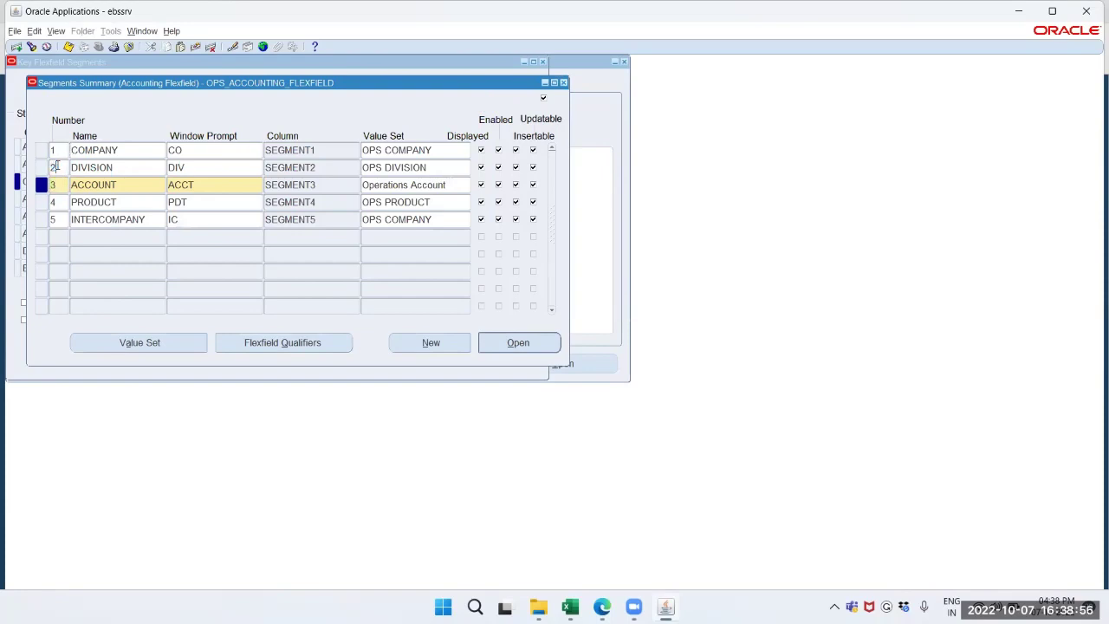
{"action": "left_click", "coordinate": [55, 168]}
{"action": "left_click", "coordinate": [307, 343]}
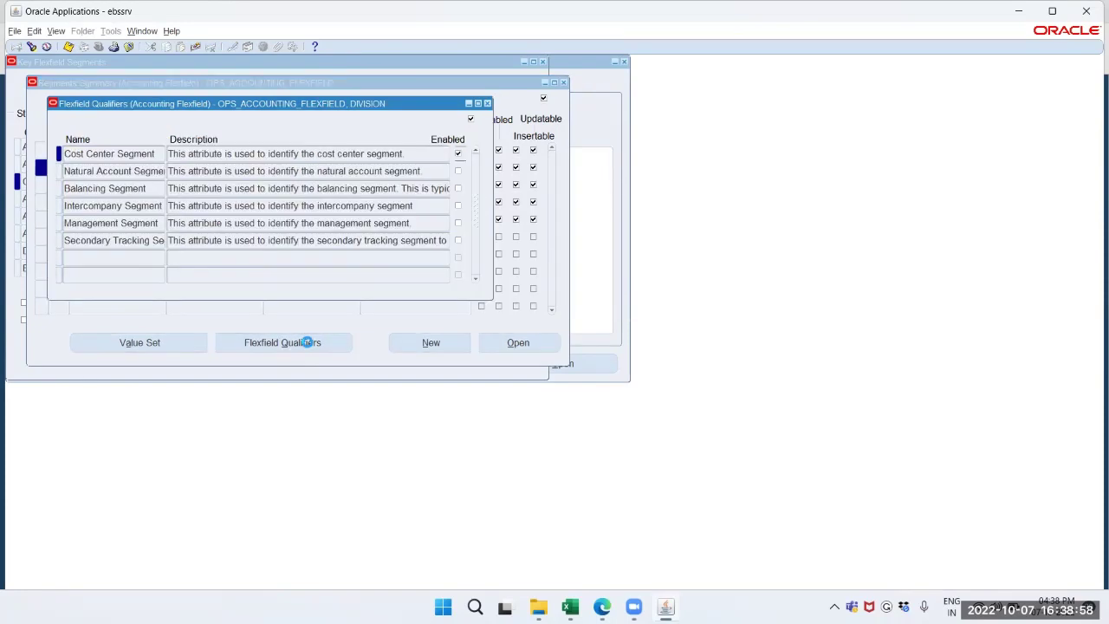
{"action": "left_click", "coordinate": [307, 343]}
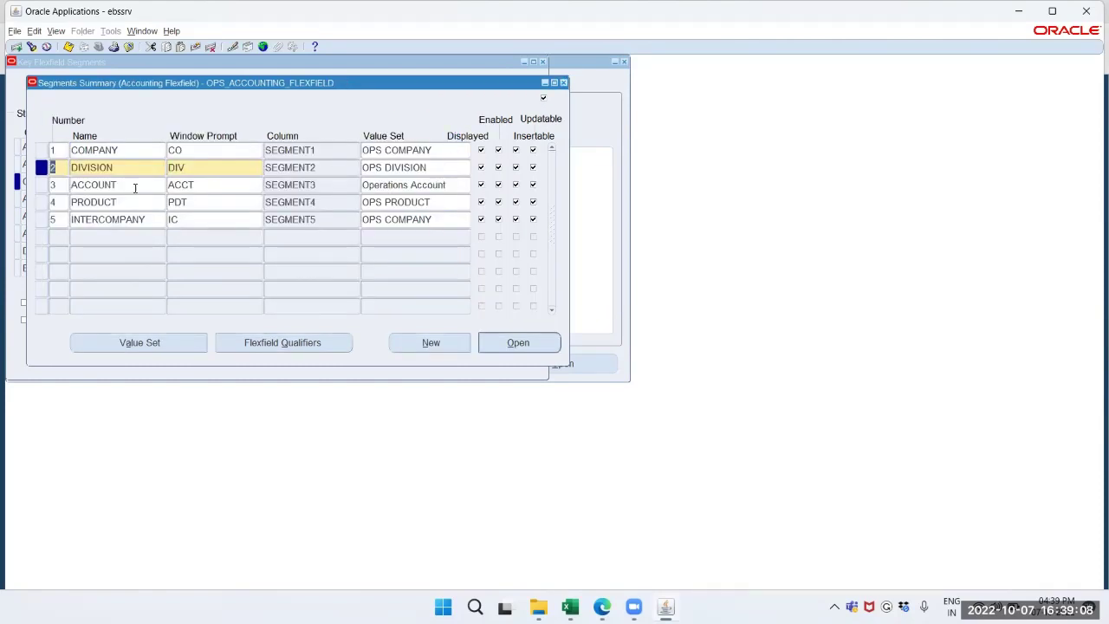
{"action": "left_click", "coordinate": [57, 149]}
{"action": "left_click", "coordinate": [290, 349]}
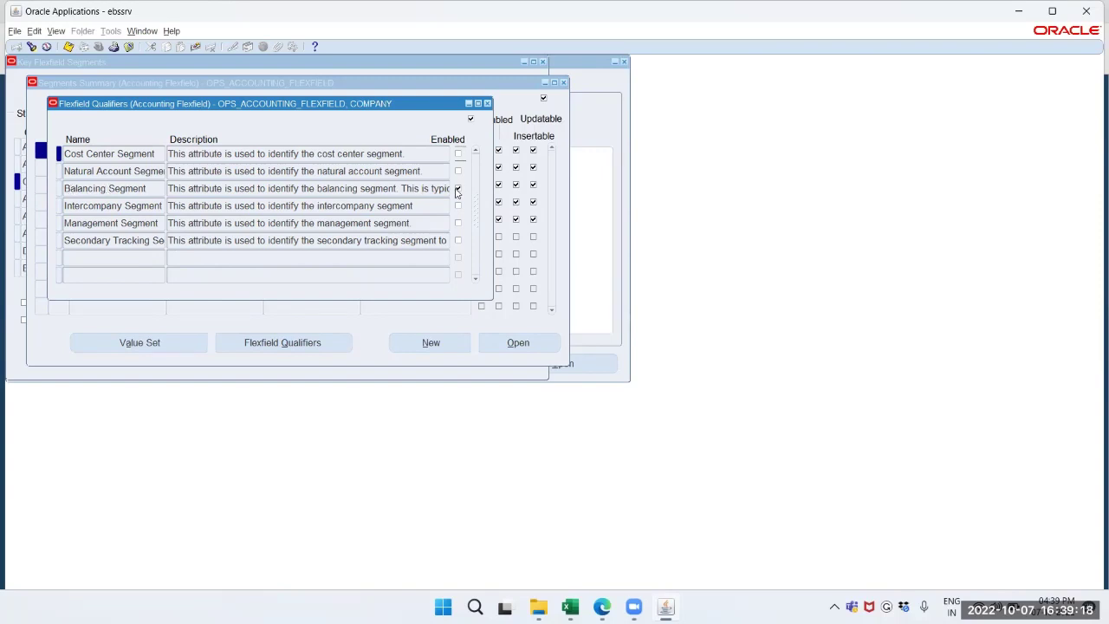
{"action": "left_click", "coordinate": [457, 192]}
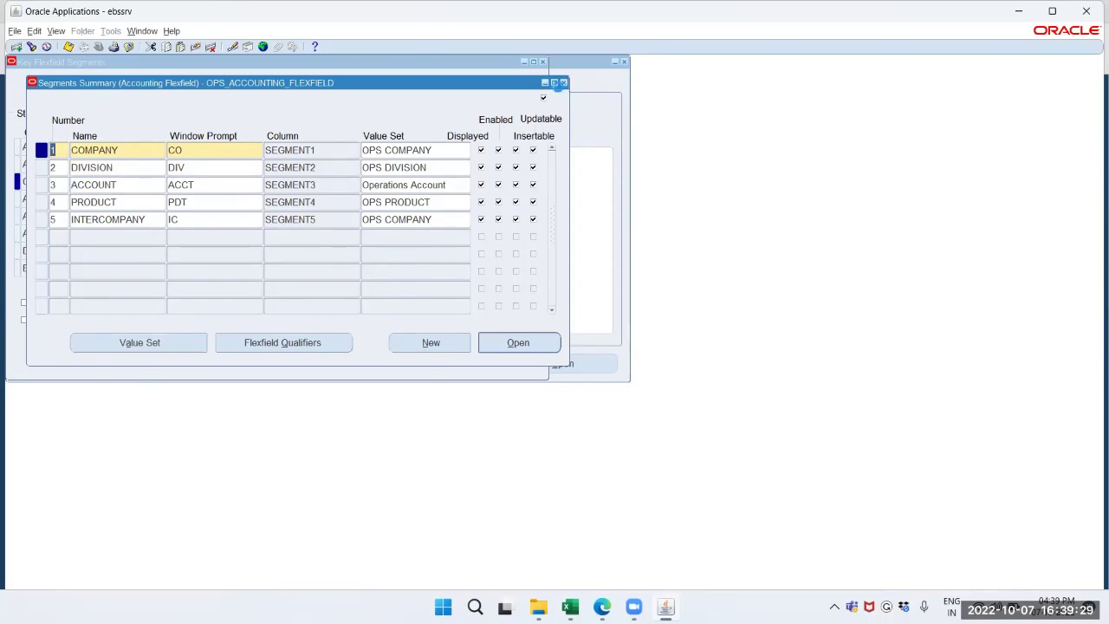
{"action": "left_click", "coordinate": [563, 82]}
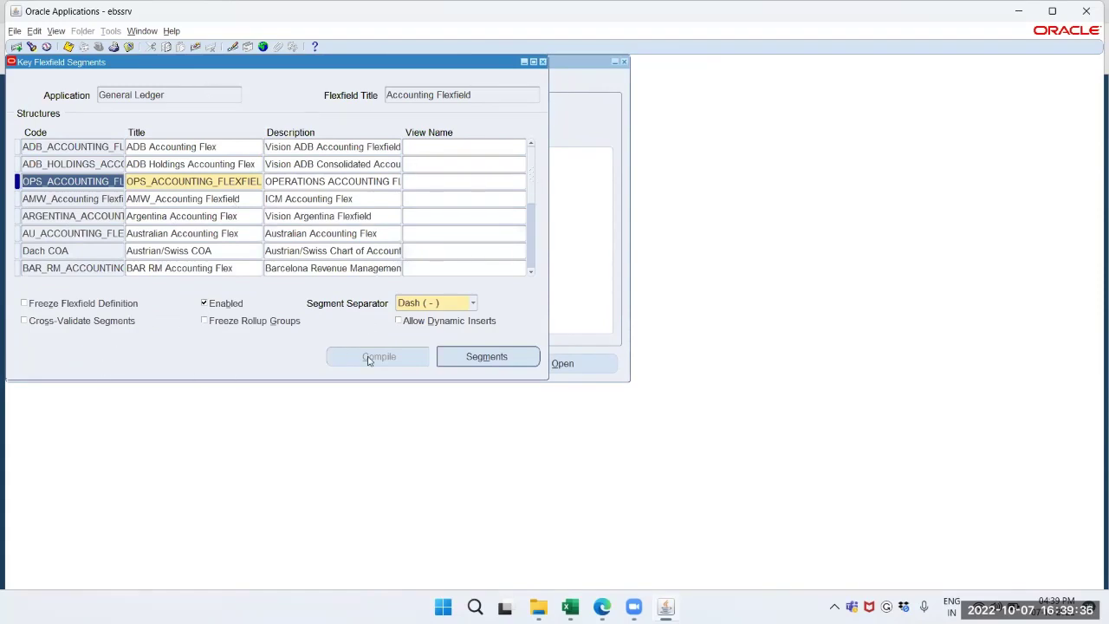
Step: Enable Allow Dynamic Inserts, Cross-Validate Segments and Freeze Flexfield Definition for the OPS_ACCOUNTING_FLEXFIELD structure, accepting the caution
{"action": "left_click", "coordinate": [399, 321]}
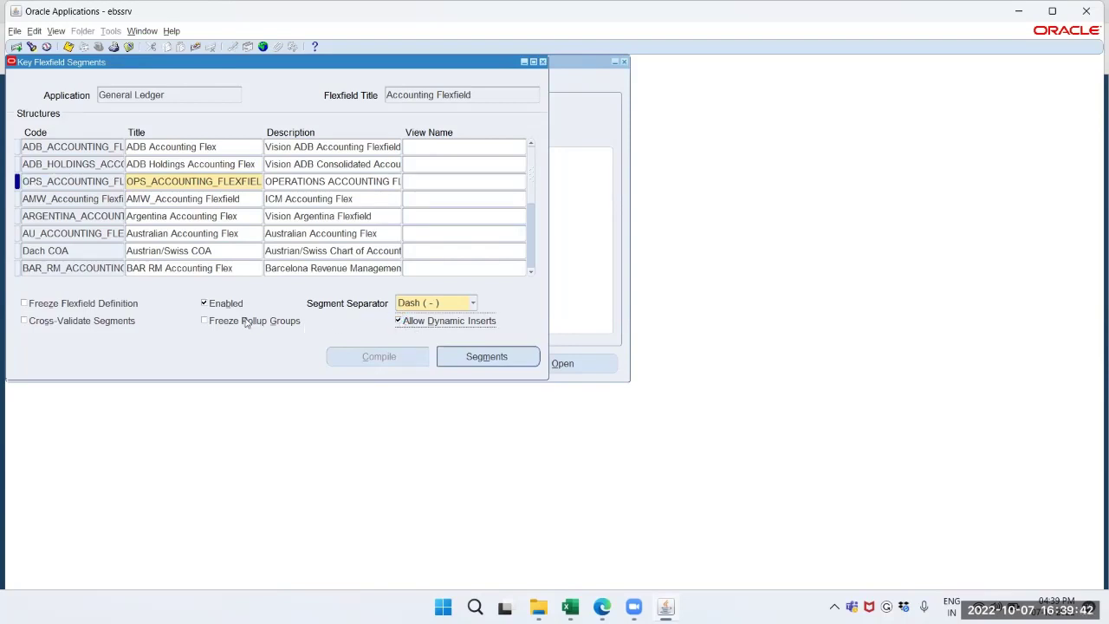
{"action": "left_click", "coordinate": [35, 323]}
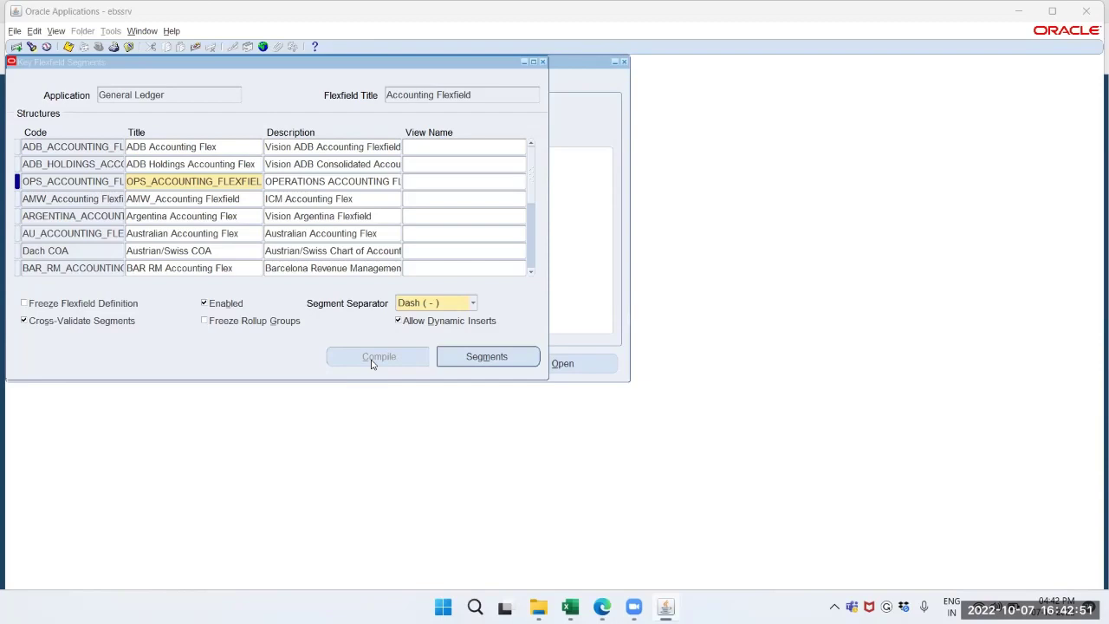
{"action": "left_click", "coordinate": [24, 305]}
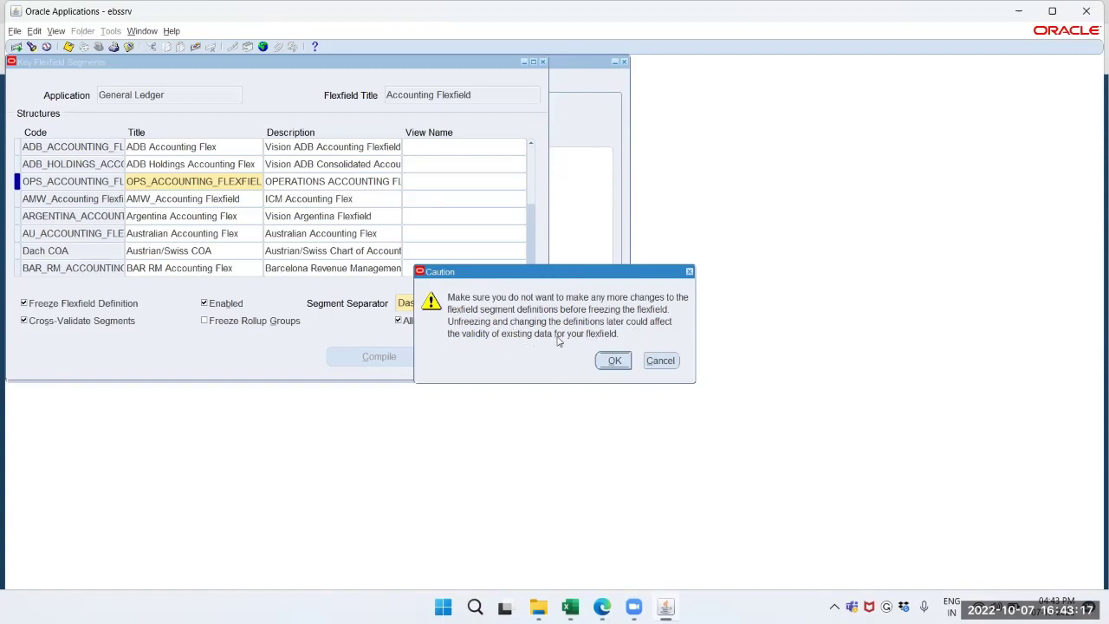
{"action": "left_click", "coordinate": [614, 361]}
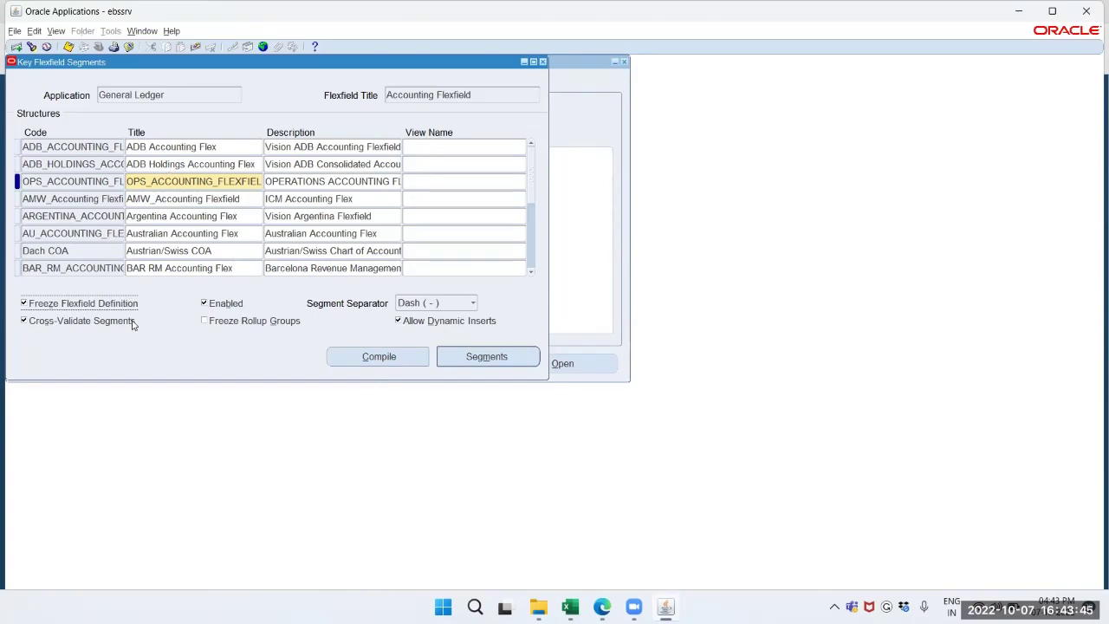
Step: Compile the OPS_ACCOUNTING_FLEXFIELD definition and acknowledge the compilation notes
{"action": "left_click", "coordinate": [378, 358]}
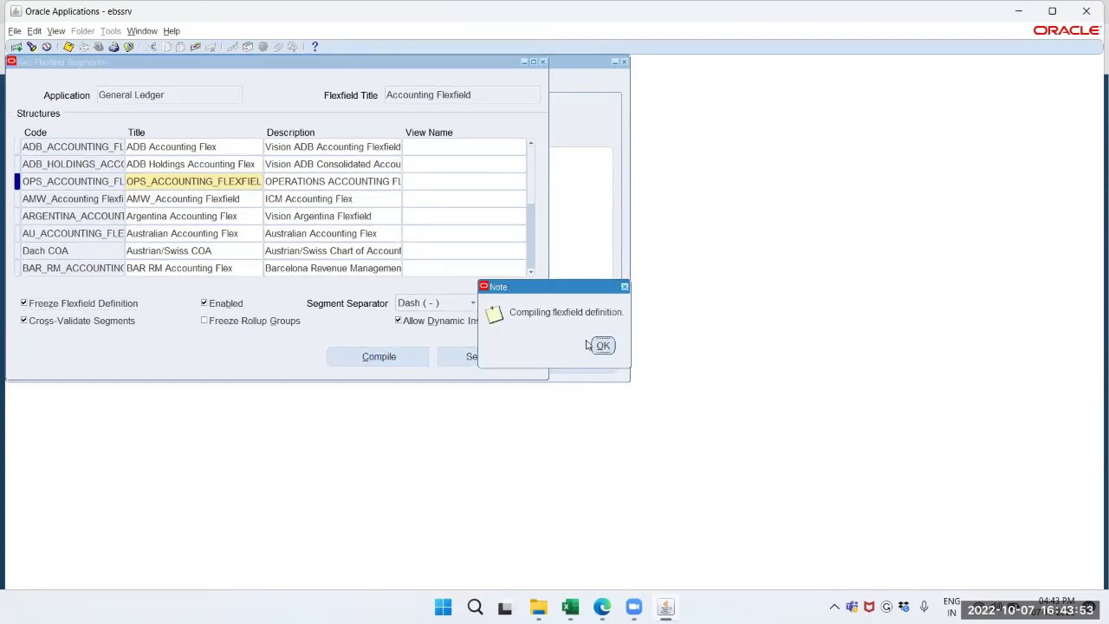
{"action": "left_click", "coordinate": [604, 347]}
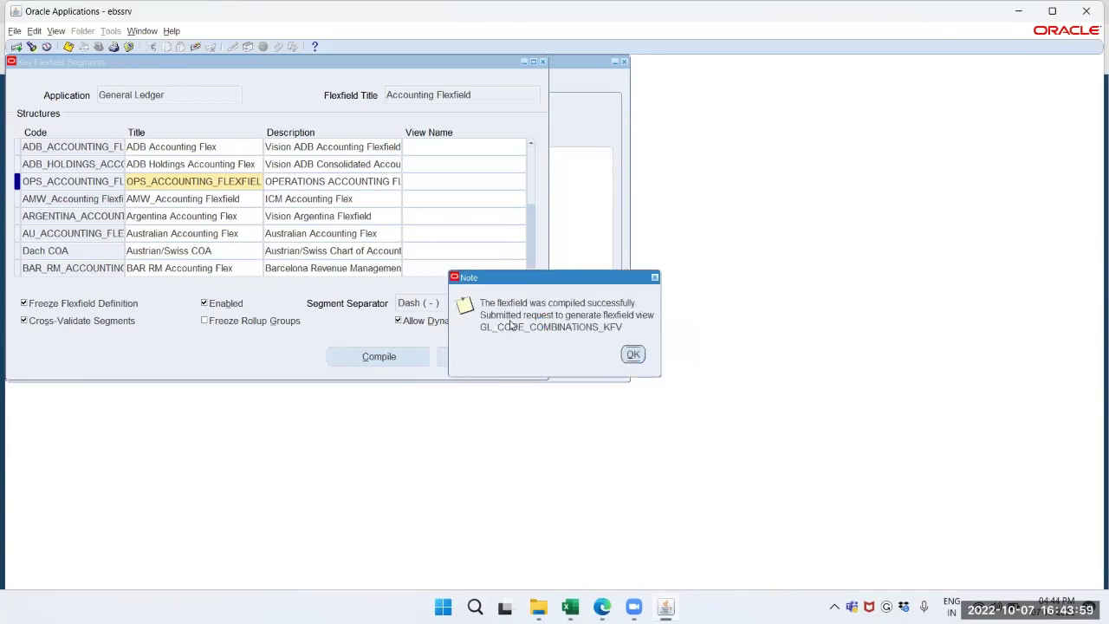
{"action": "left_click", "coordinate": [633, 355]}
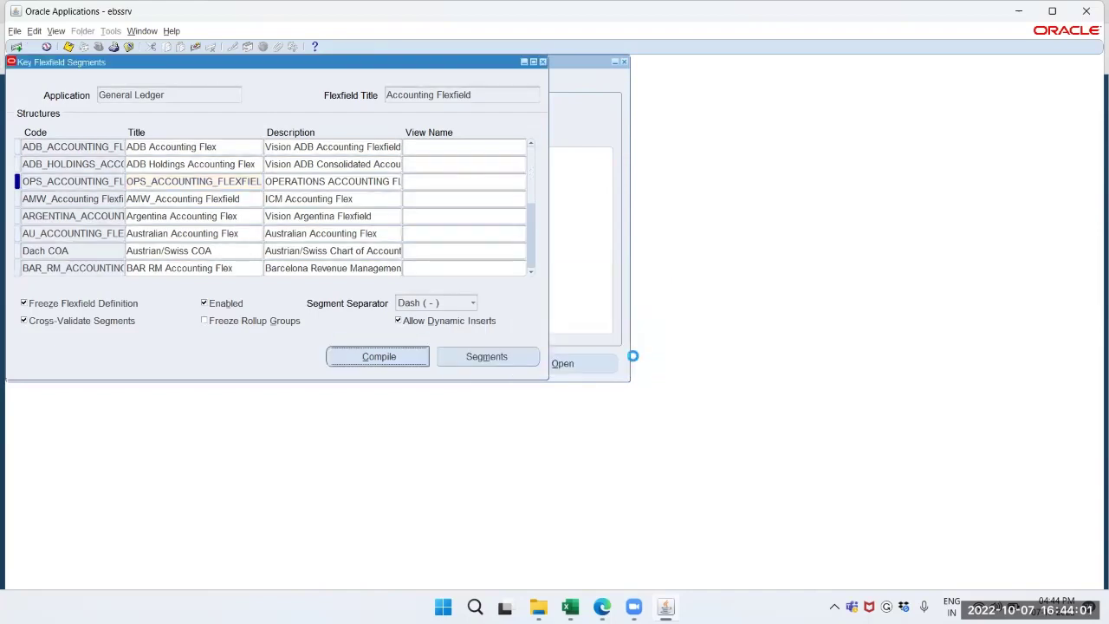
Step: List all own concurrent requests from the last 7 days, check the latest Flexfield View Generator request, and close the requests list
{"action": "left_click", "coordinate": [55, 32]}
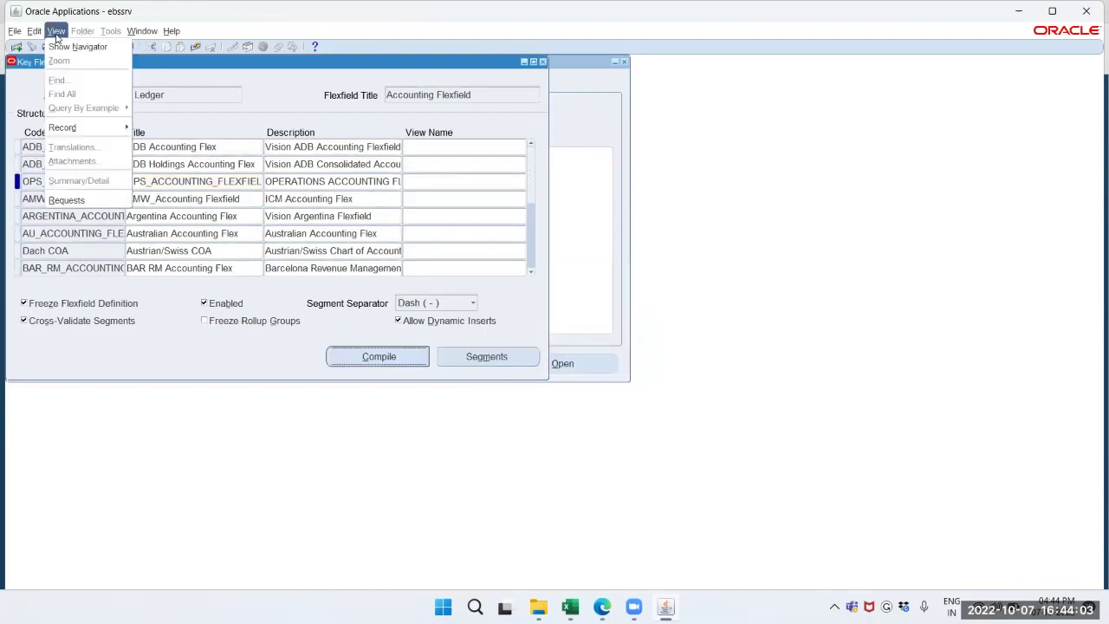
{"action": "left_click", "coordinate": [71, 197]}
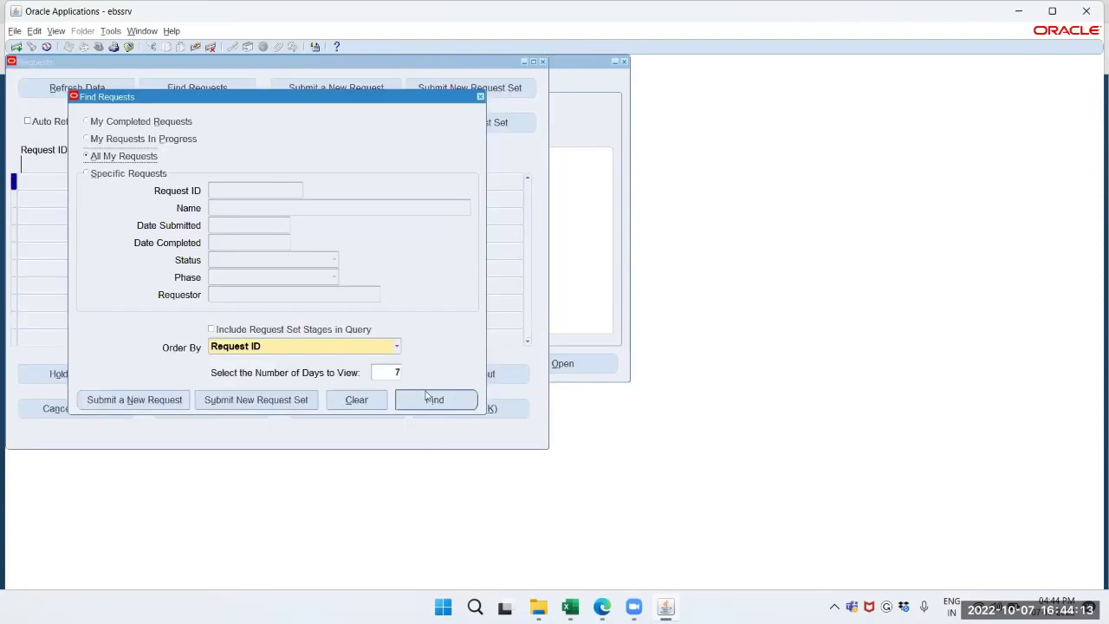
{"action": "left_click", "coordinate": [427, 396]}
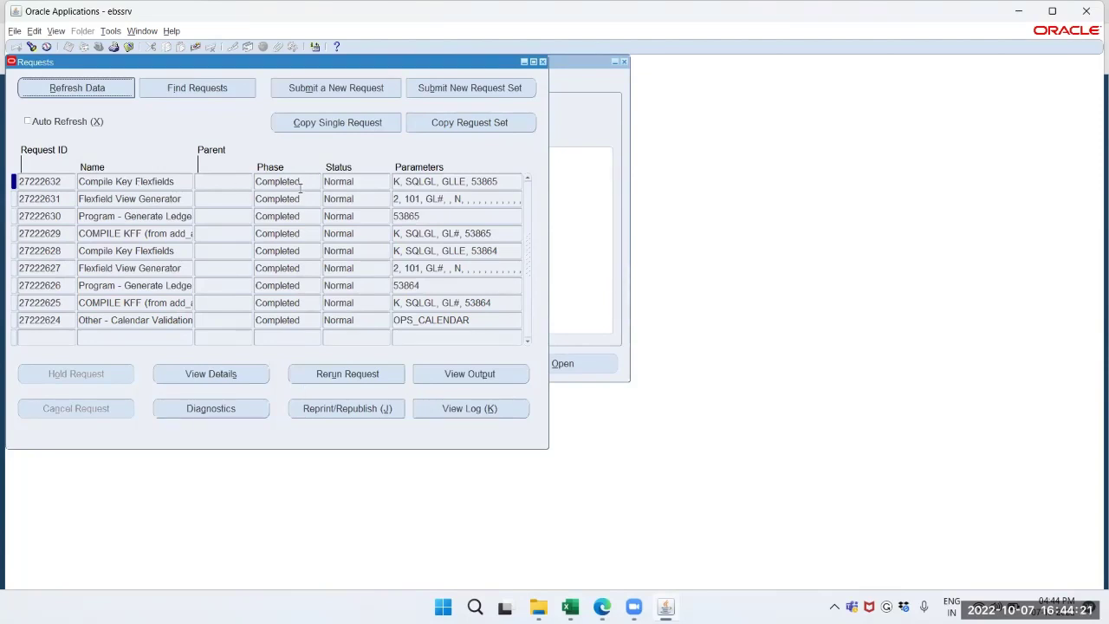
{"action": "left_click", "coordinate": [331, 202]}
{"action": "left_click", "coordinate": [470, 374]}
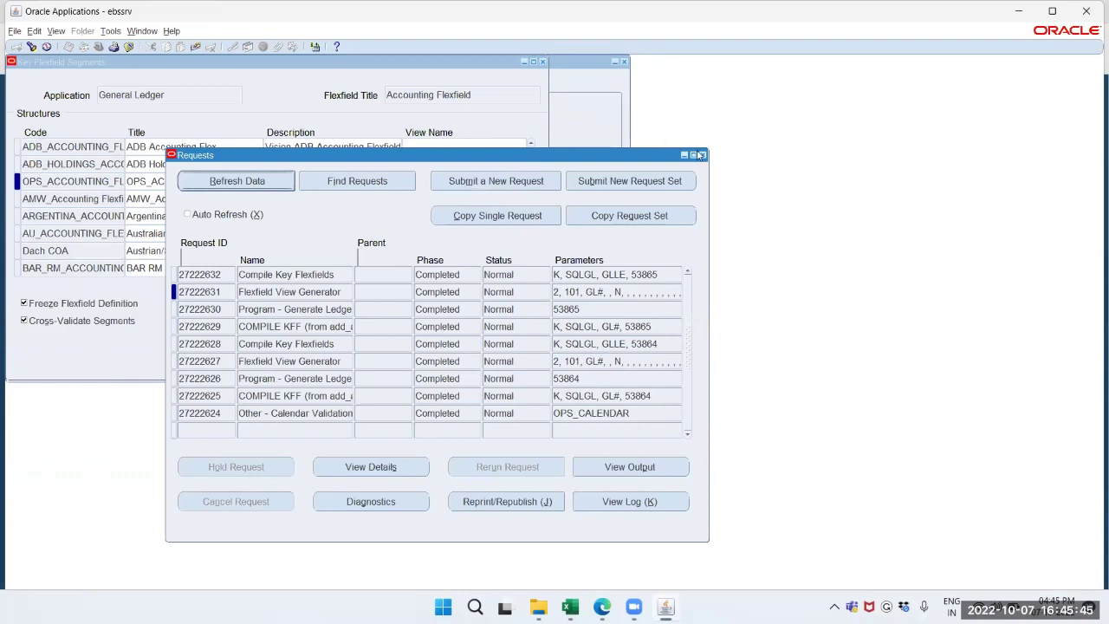
{"action": "left_click", "coordinate": [152, 122]}
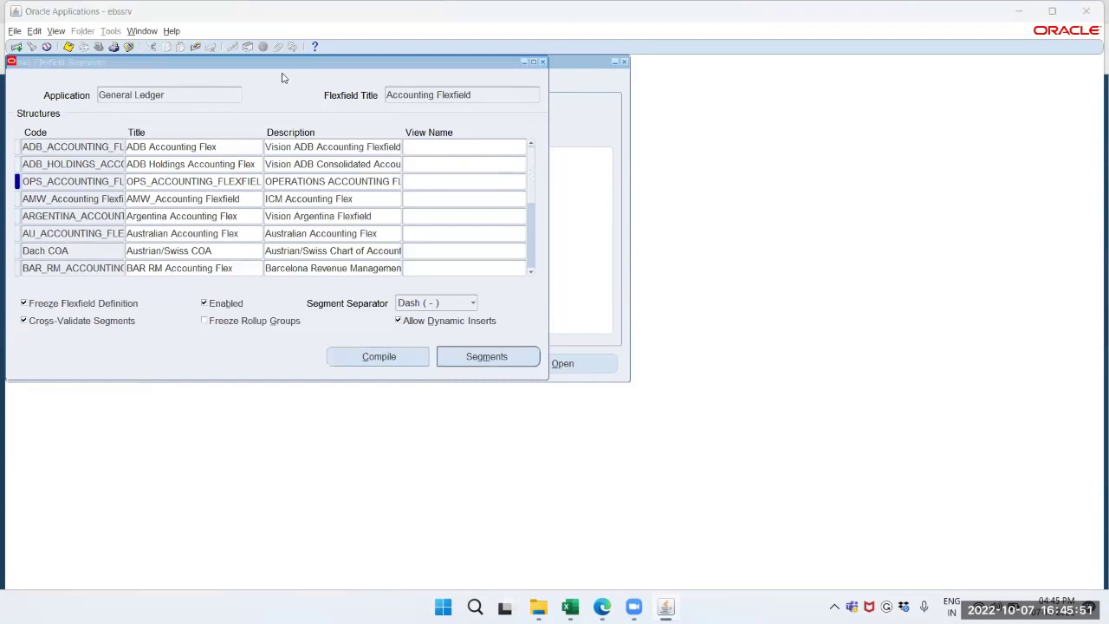
Step: Close the key flexfield segments form and reopen it from the Financials flexfield setup functions
{"action": "left_click_drag", "start_coordinate": [286, 64], "coordinate": [473, 208]}
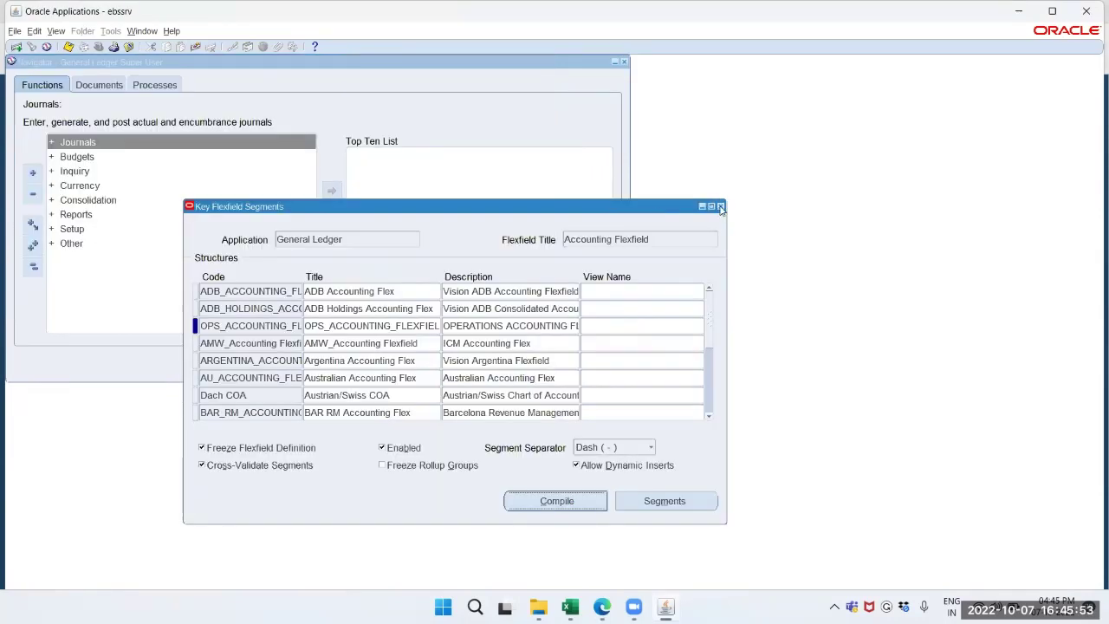
{"action": "left_click", "coordinate": [721, 206]}
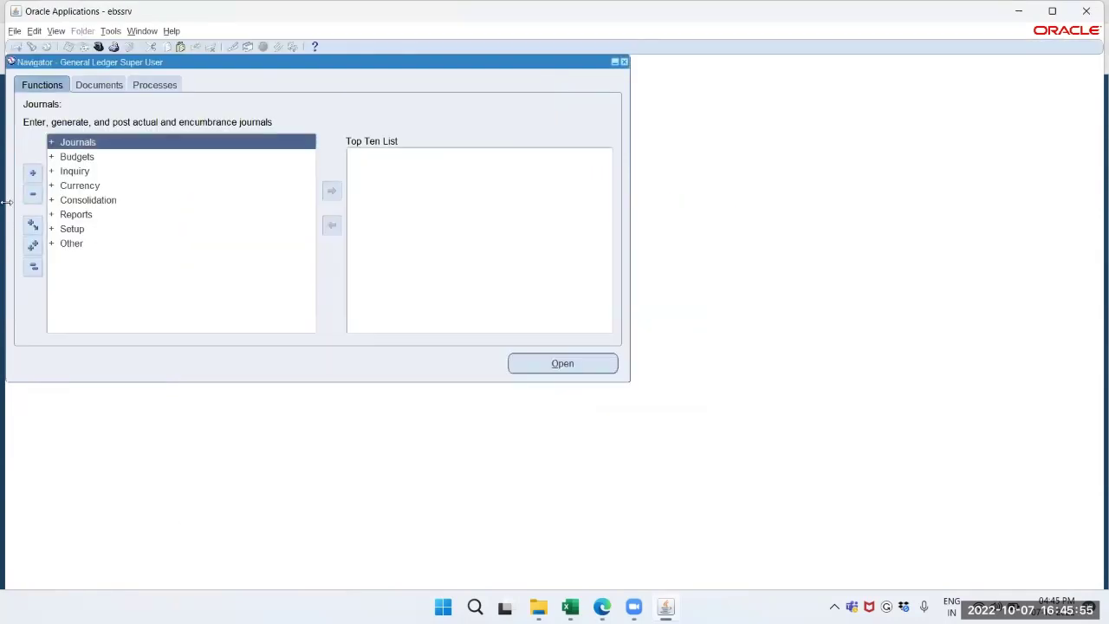
{"action": "left_click", "coordinate": [73, 229]}
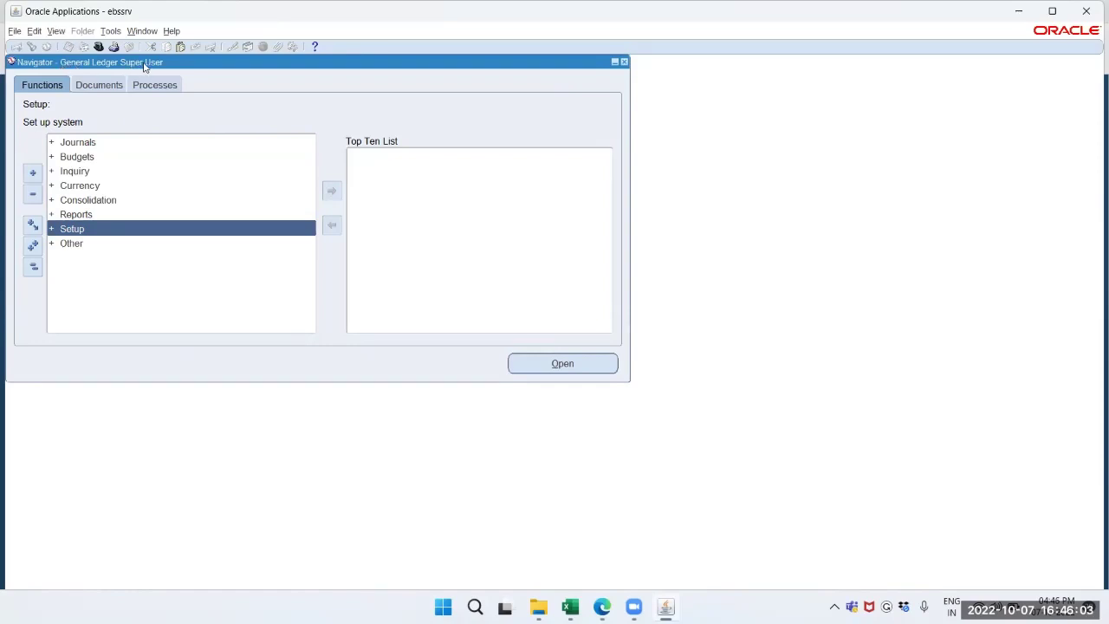
{"action": "key", "text": "Return"}
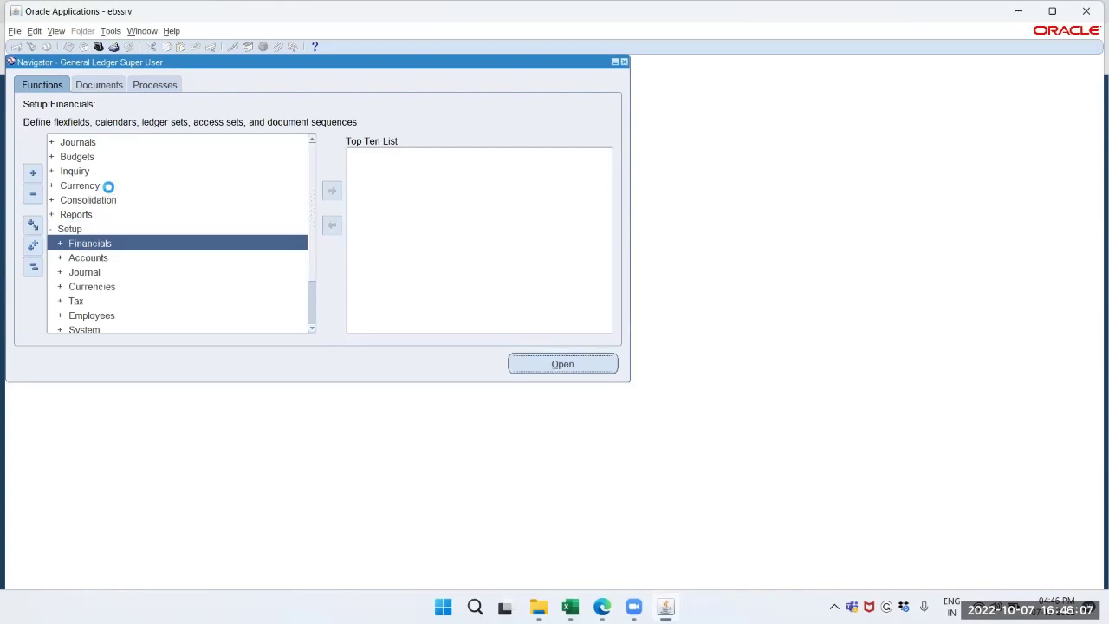
{"action": "key", "text": "Down"}
{"action": "key", "text": "Return"}
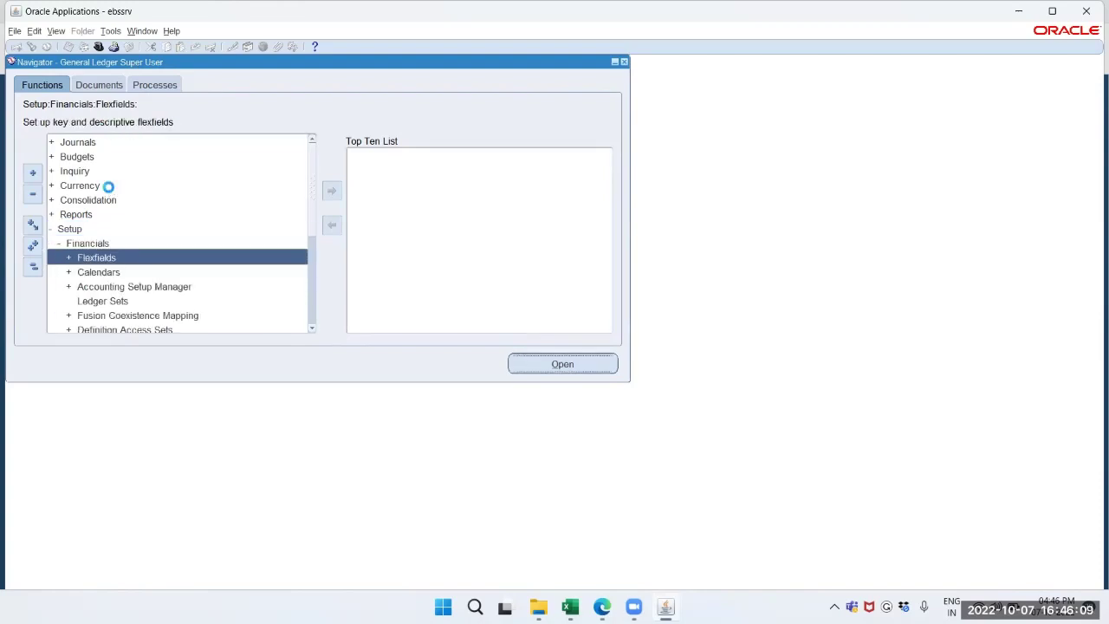
{"action": "key", "text": "Return"}
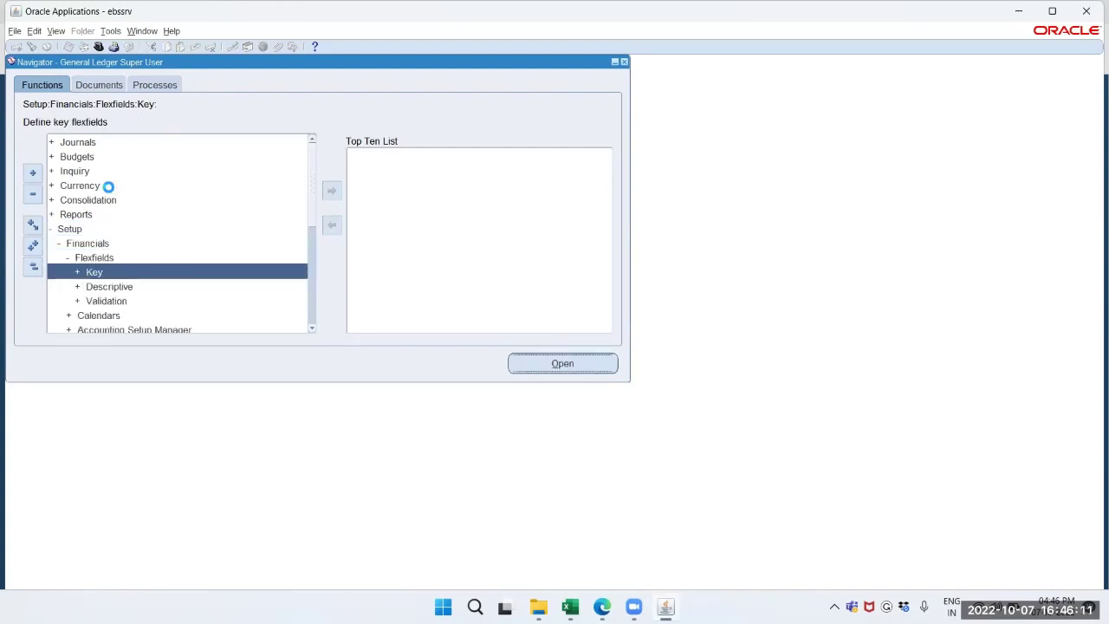
{"action": "key", "text": "Return"}
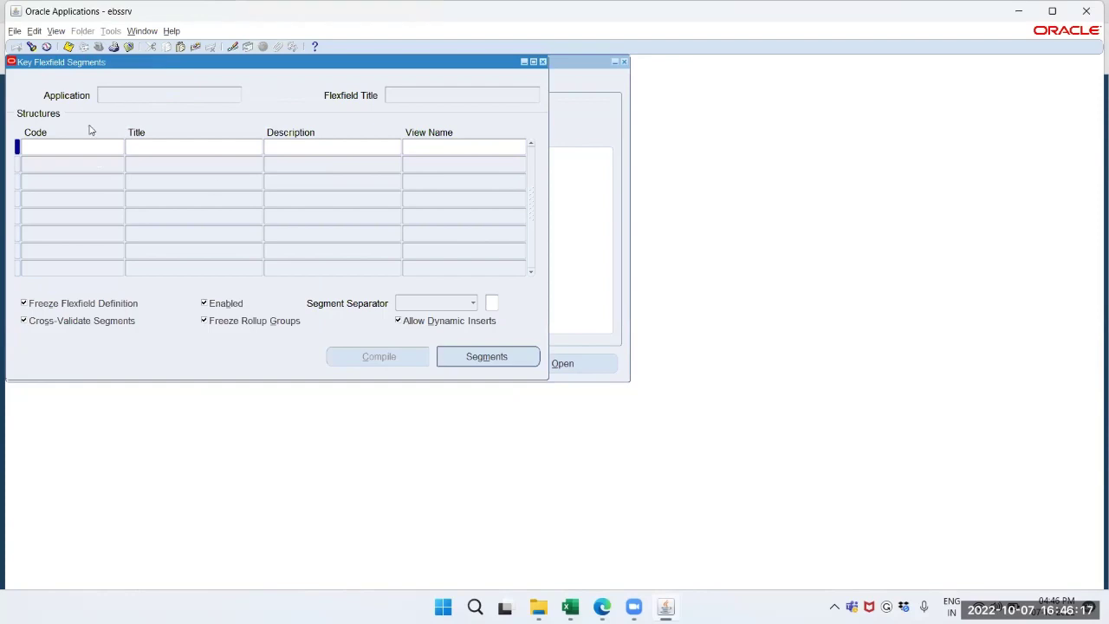
Step: Find key flexfields matching %GENERAL and load the General Ledger Accounting Flexfield structures
{"action": "left_click", "coordinate": [31, 46]}
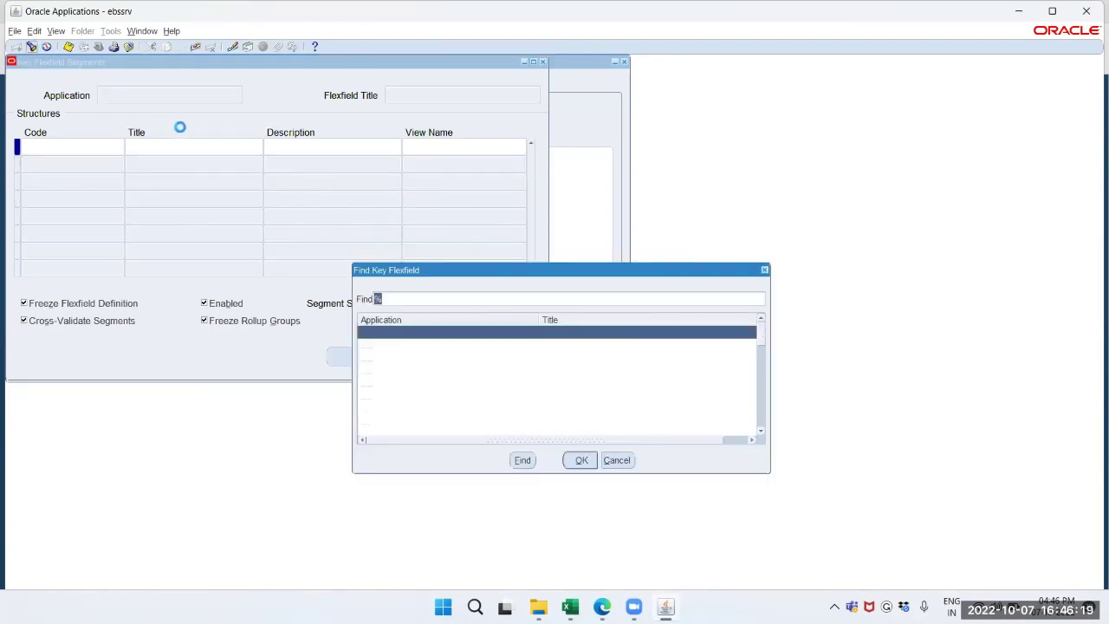
{"action": "left_click", "coordinate": [427, 298]}
{"action": "type", "text": "GENERAL"}
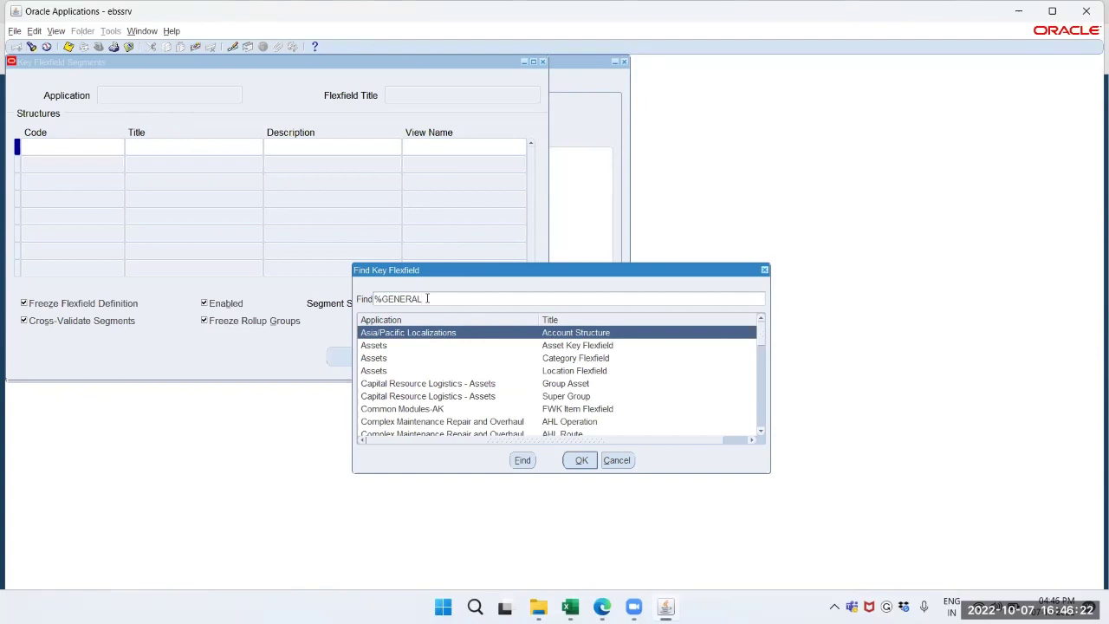
{"action": "key", "text": "Return"}
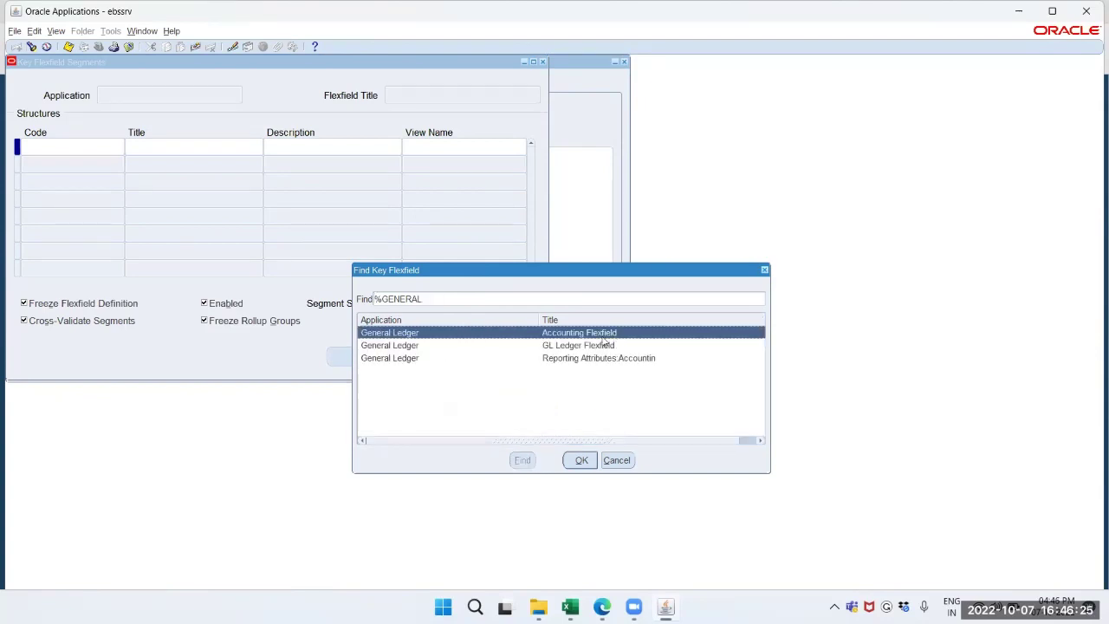
{"action": "left_click", "coordinate": [582, 460]}
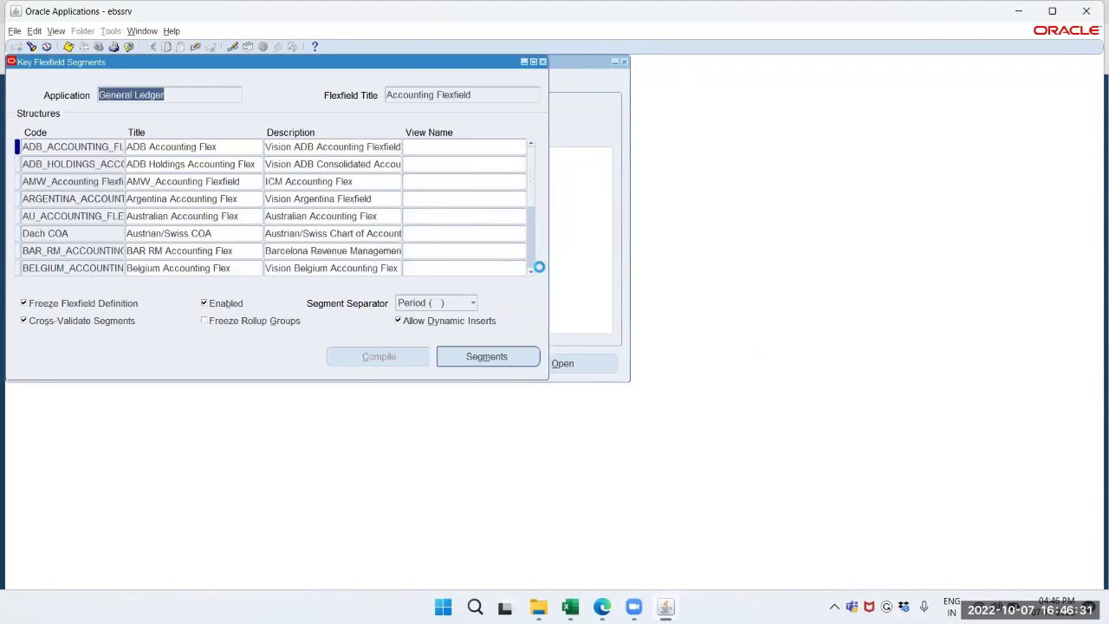
Step: Find the OPS_ACCOUNTING_FLEXFIELD structure, review its segments summary, and close the summary
{"action": "scroll", "coordinate": [527, 267], "scroll_direction": "down", "scroll_amount": 10}
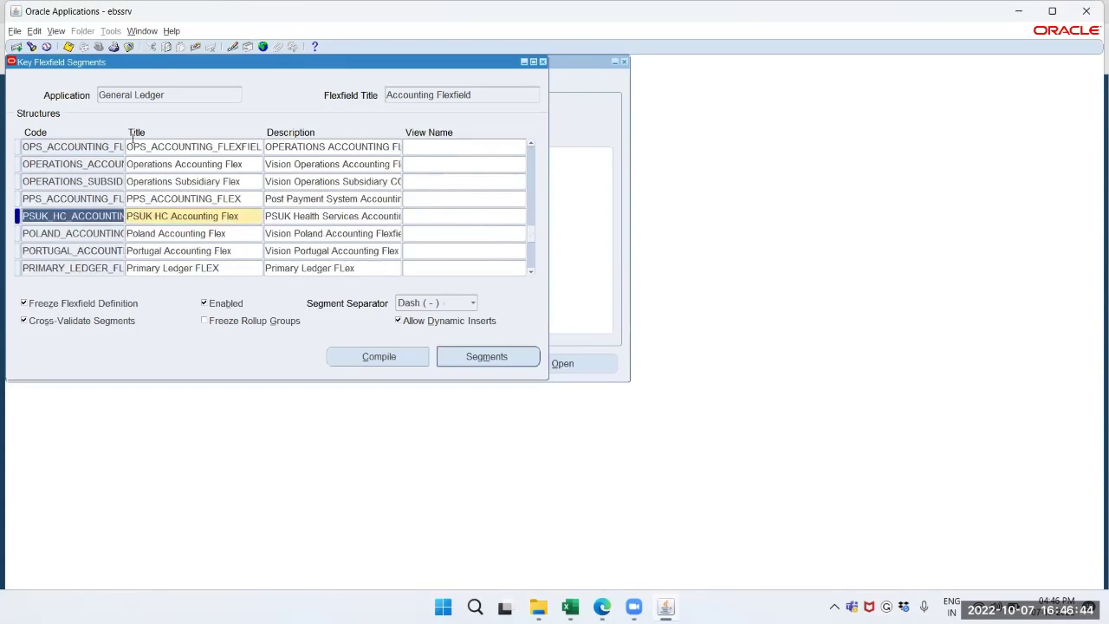
{"action": "left_click", "coordinate": [116, 147]}
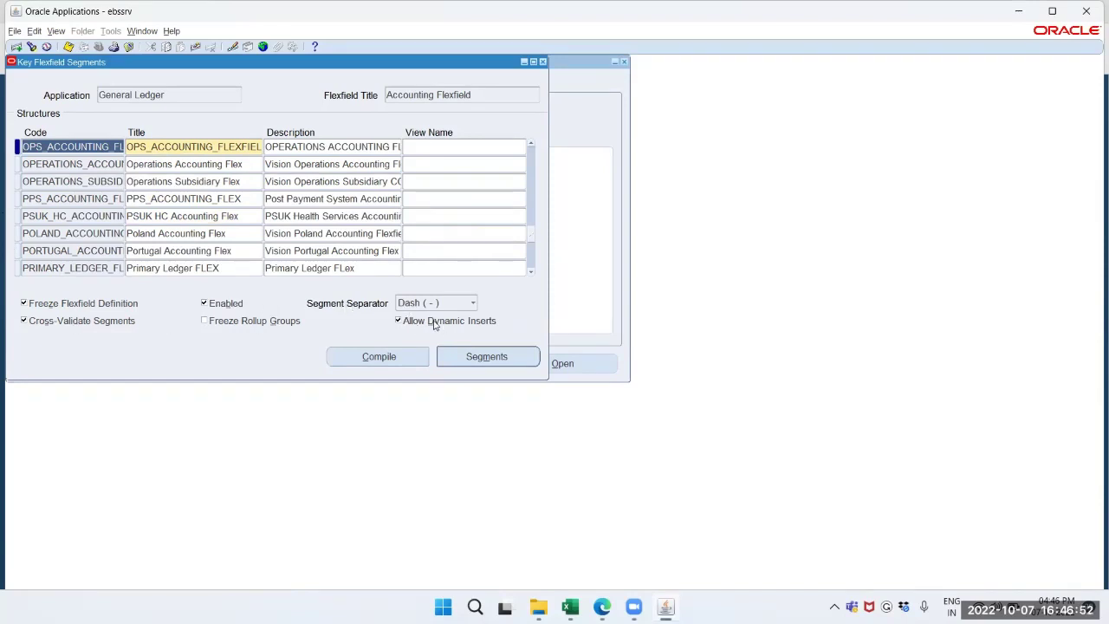
{"action": "left_click", "coordinate": [472, 358]}
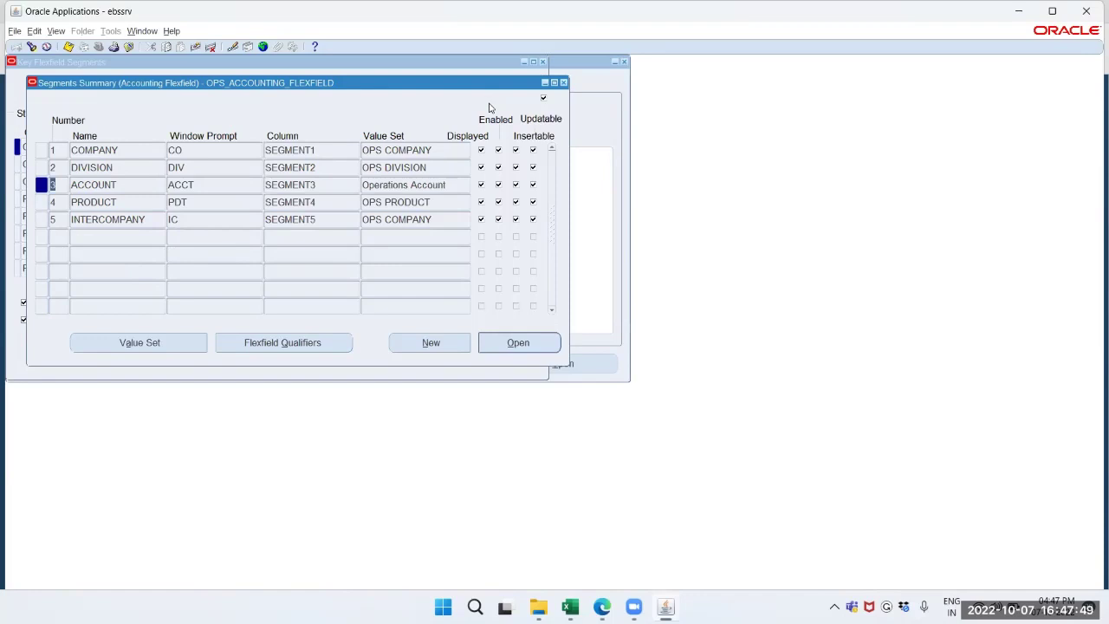
{"action": "left_click", "coordinate": [565, 83]}
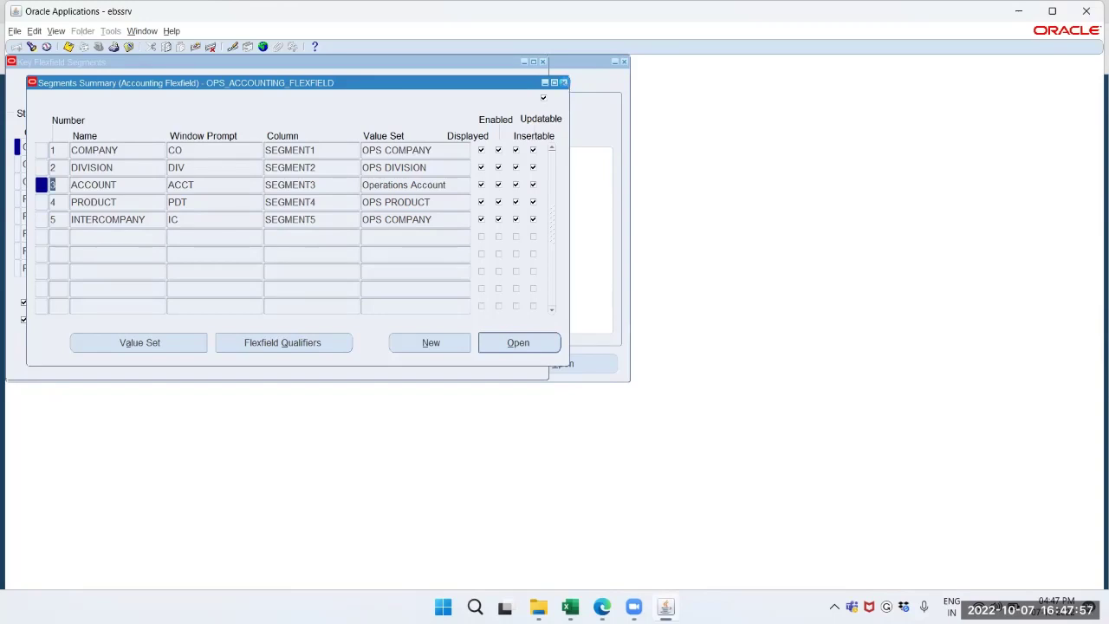